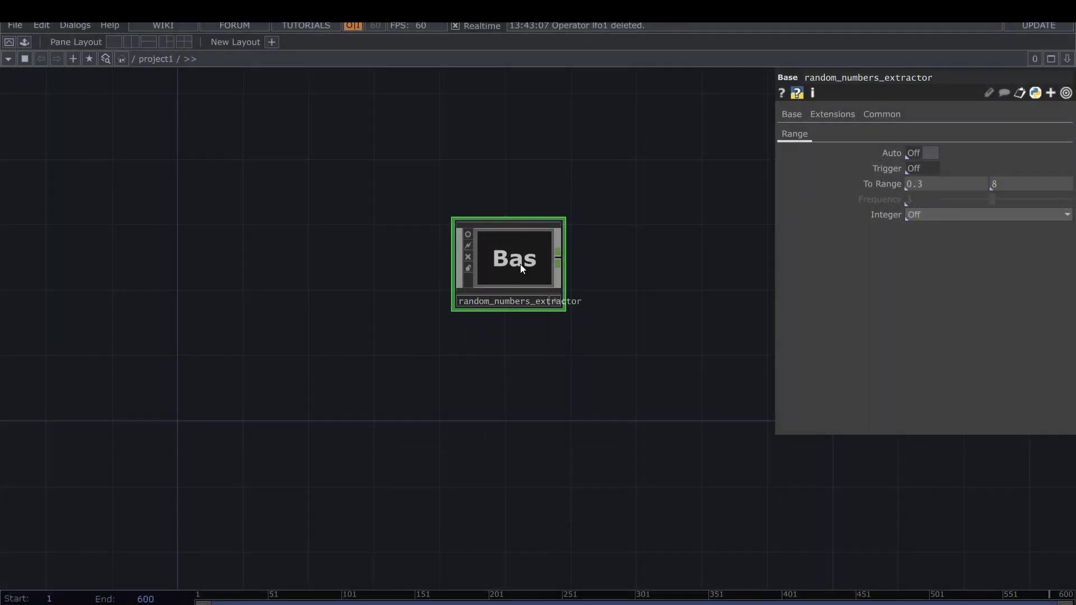
Switch Auto on and set Integer rounding to Round for whole-number output.
left_click(929, 153)
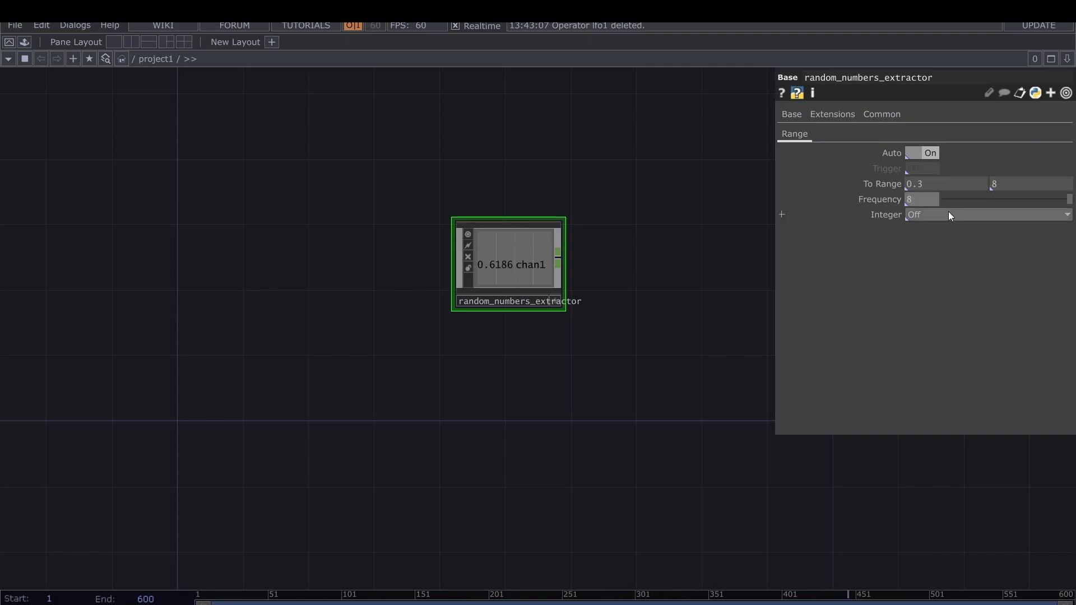
left_click(948, 210)
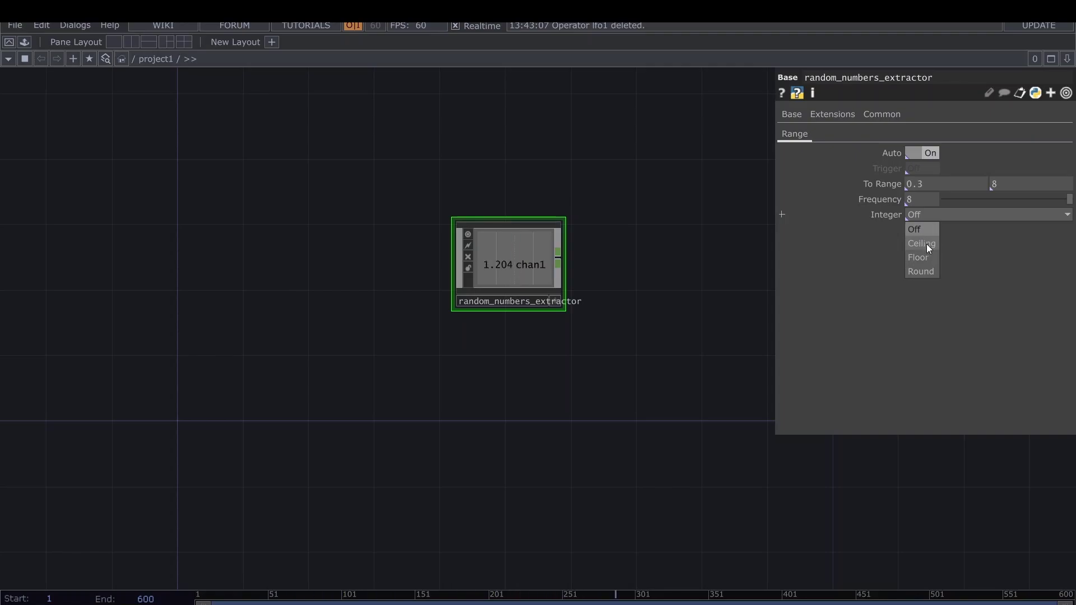
left_click(924, 271)
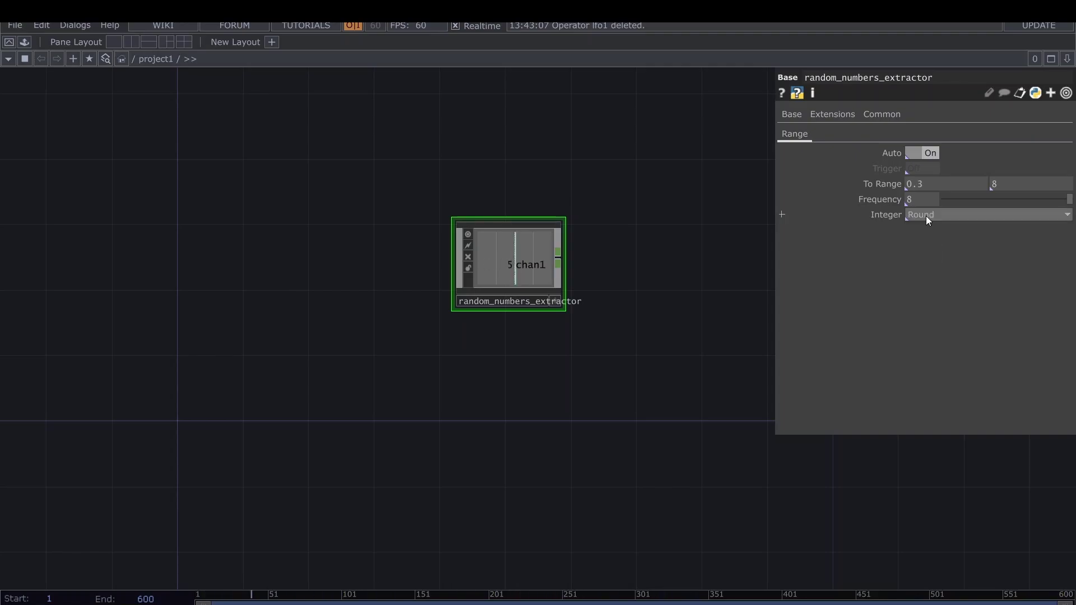
Turn Auto off, fire a manual Trigger, and add a new LFO CHOP, lfo1.
left_click(926, 155)
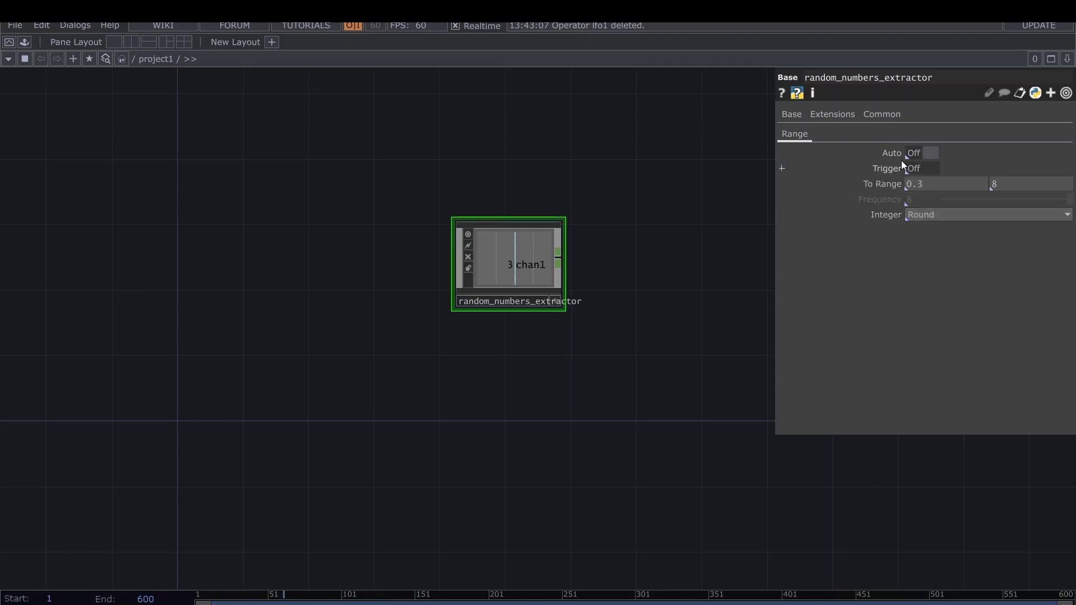
left_click(930, 170)
key("Tab")
type("lfo")
key("Return")
left_click(419, 382)
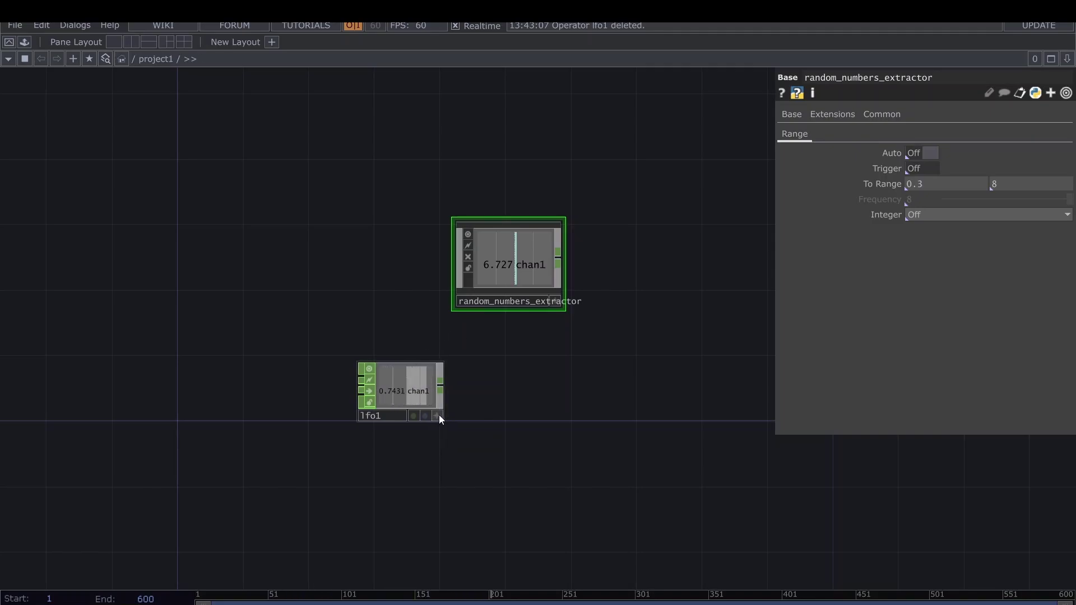
Export lfo1's channel to Trigger and lower the upper To Range value to 2.
left_click(438, 415)
left_click_drag(388, 392, 929, 167)
left_click(923, 174)
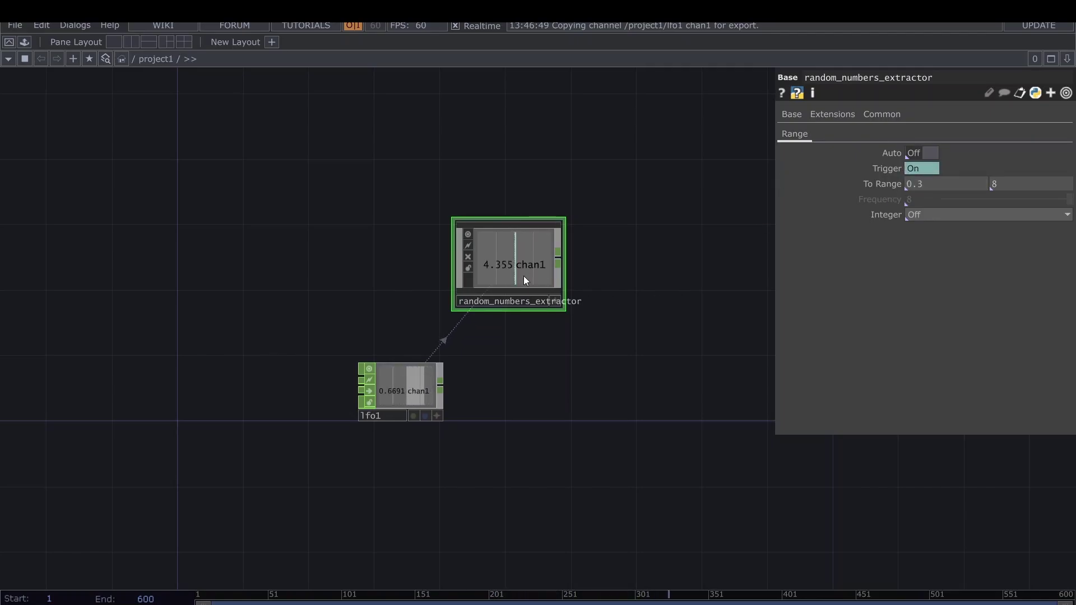
mouse_move(1004, 184)
middle_mouse_down()
mouse_move(1013, 180)
mouse_move(997, 171)
middle_mouse_up()
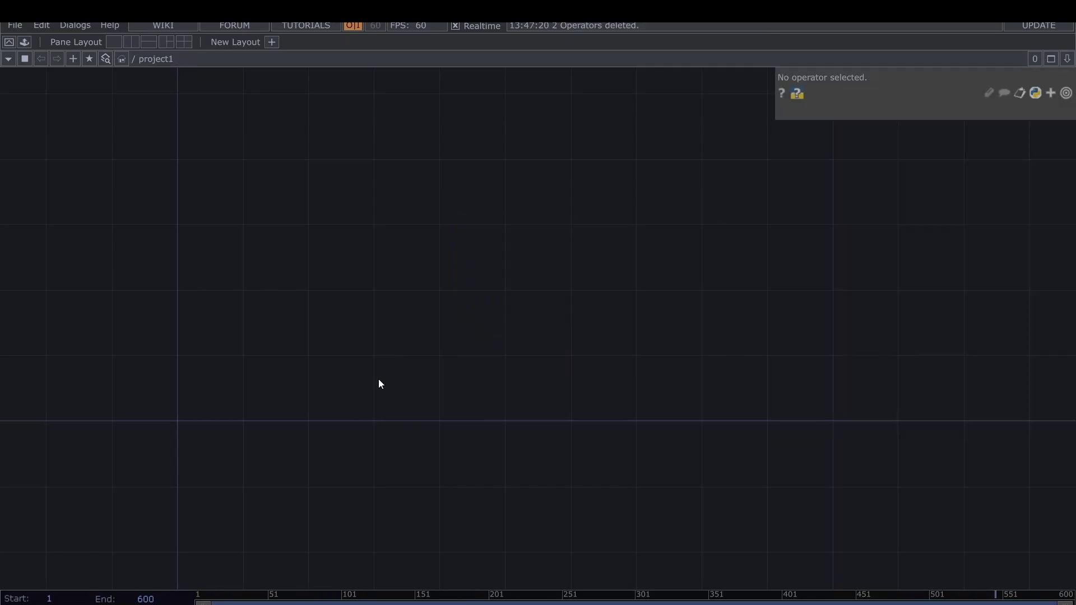
Add a Noise CHOP, noise1, with its Type set to Random.
key("Tab")
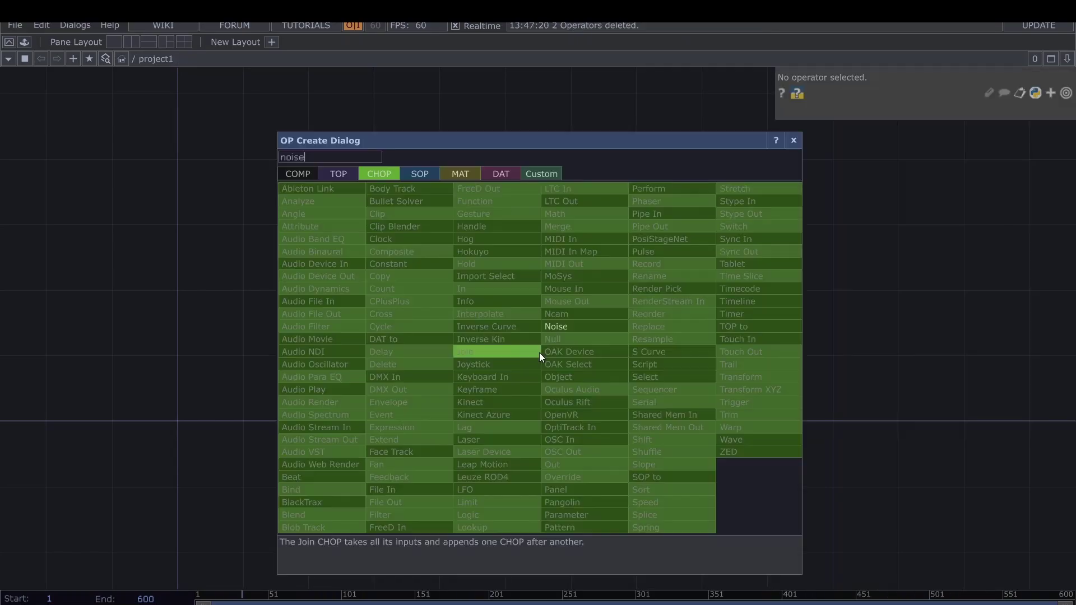
left_click(600, 327)
left_click(586, 319)
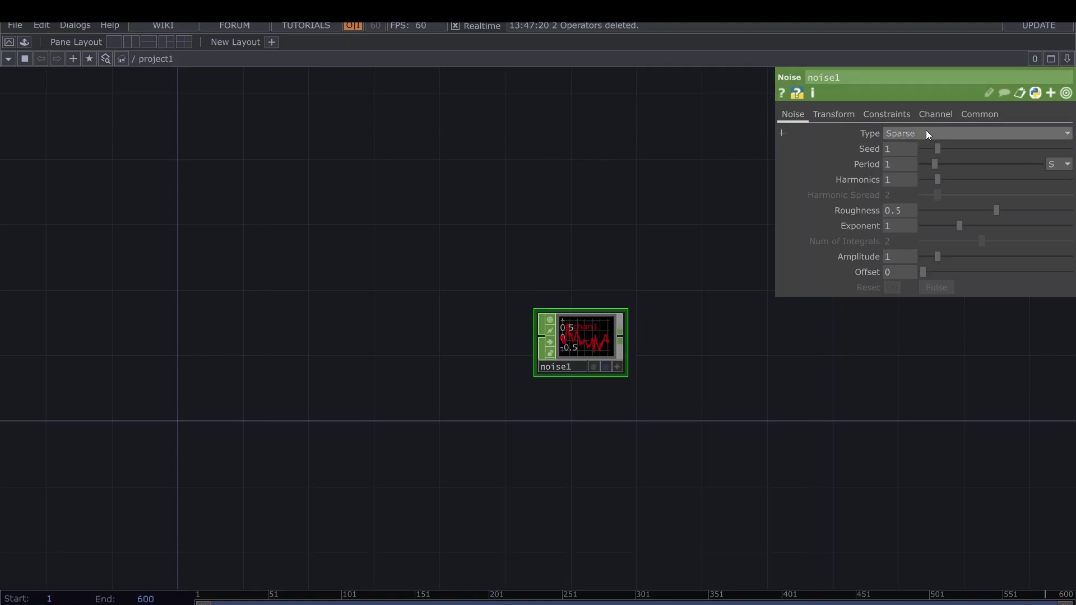
left_click(925, 130)
left_click(909, 200)
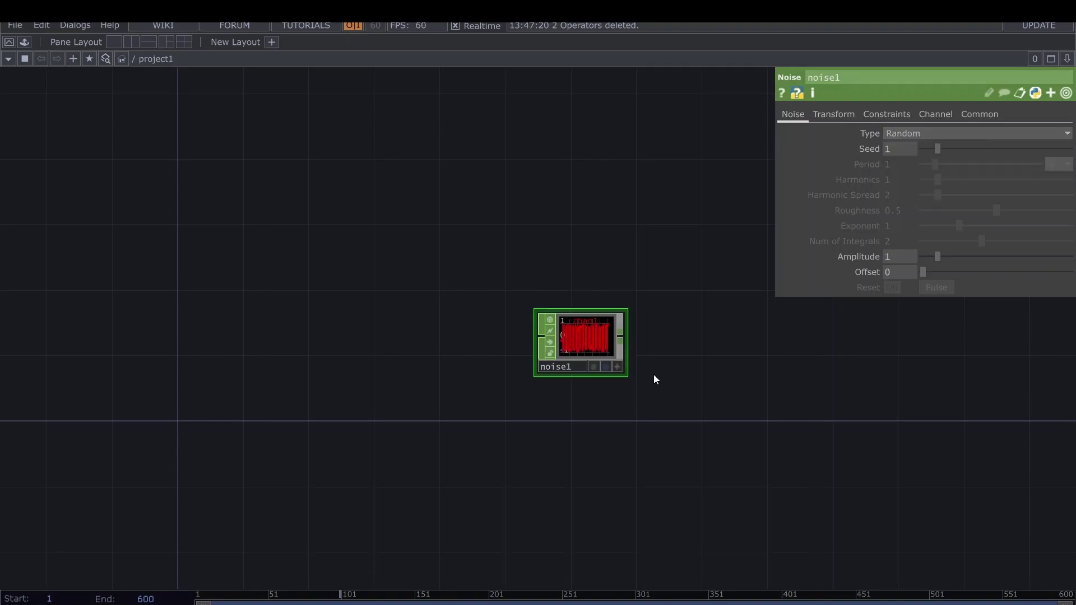
Measure Start and End in Samples with End 0, and set Seed to 2.
scroll(653, 374, "up", 5)
left_click(935, 114)
left_click(1068, 149)
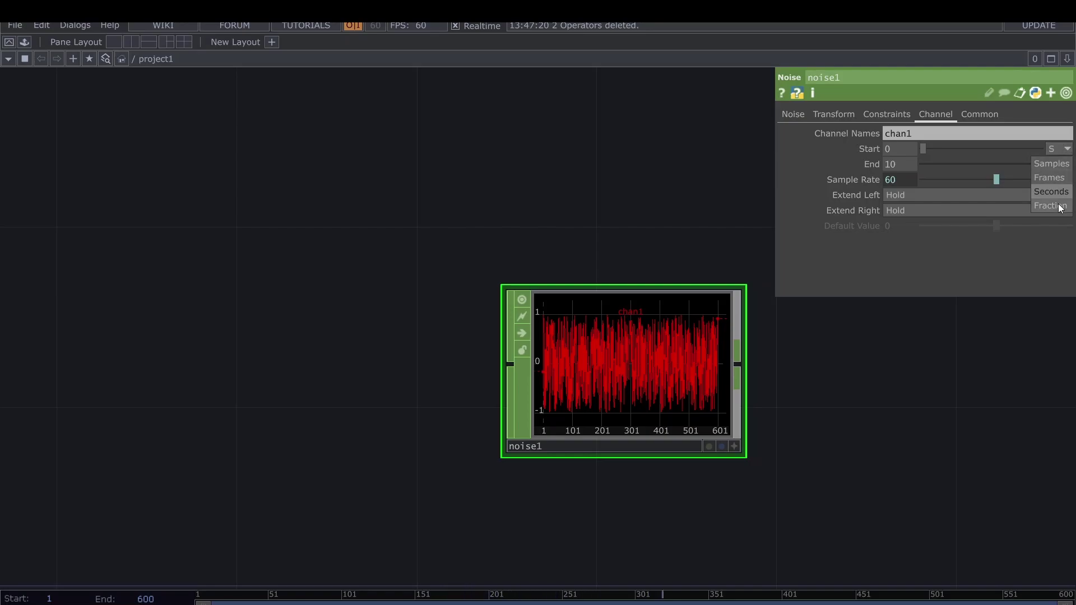
left_click(1061, 165)
left_click(1067, 164)
left_click(1057, 180)
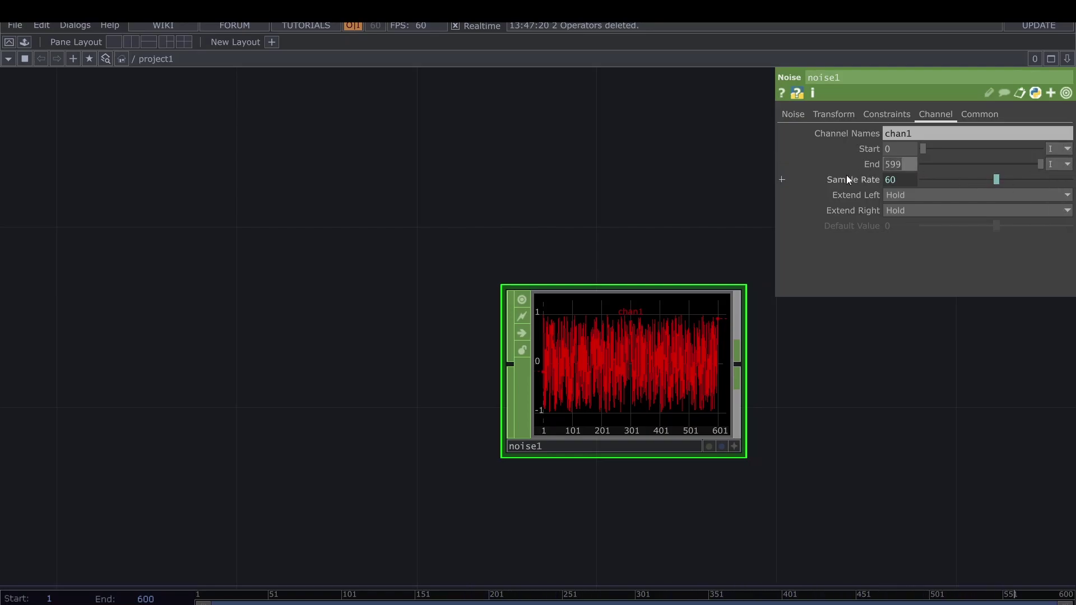
type("0")
key("Return")
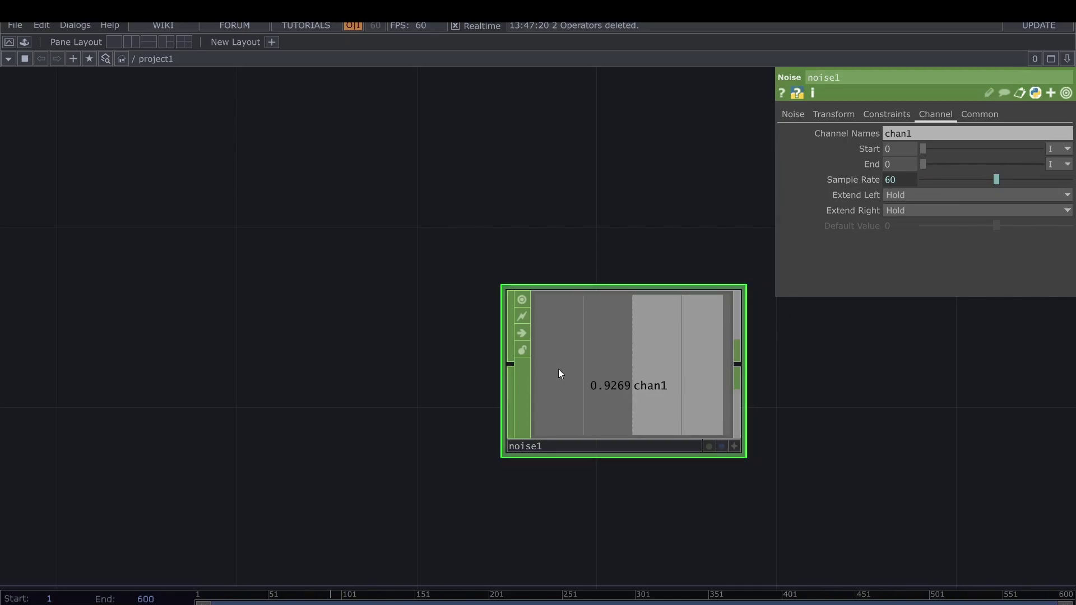
left_click(796, 115)
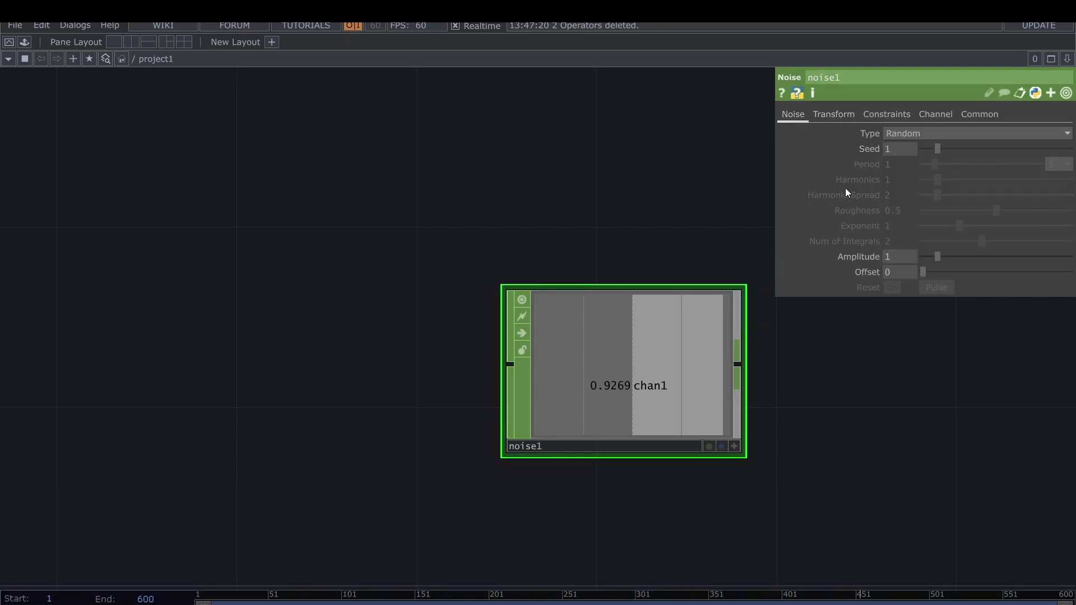
middle_click_drag(906, 152, 880, 153)
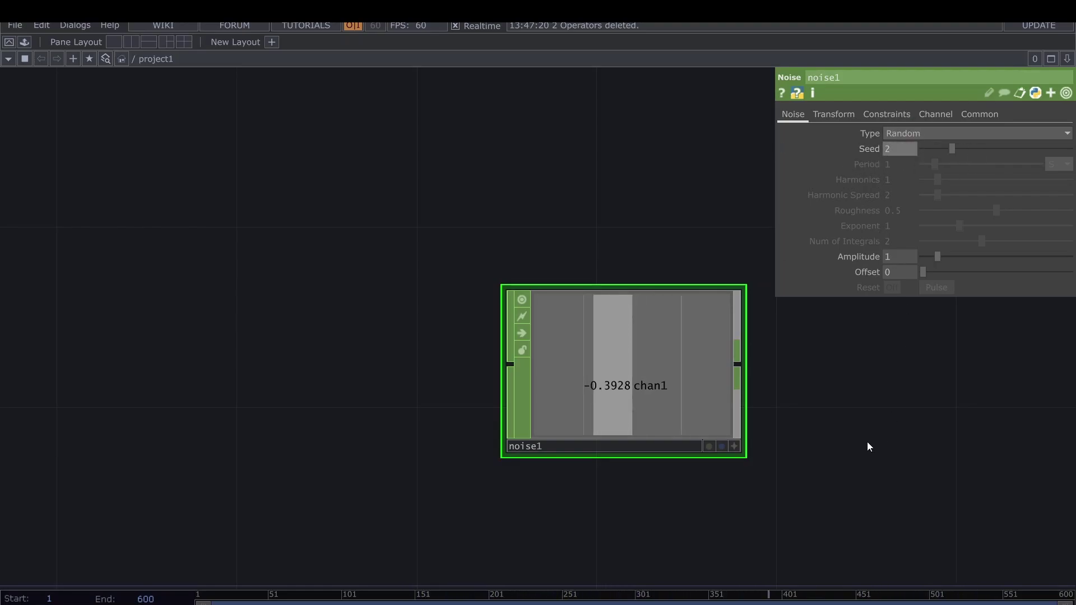
Add an LFO CHOP, lfo1, and position it beside count1.
scroll(510, 271, "down", 4)
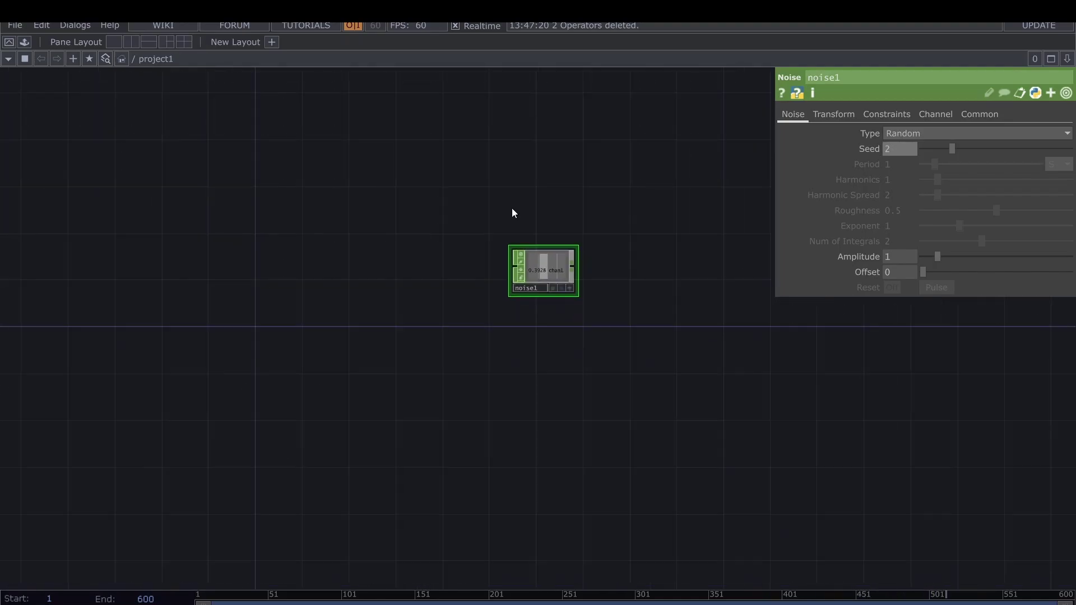
left_click_drag(511, 211, 626, 345)
key("Tab")
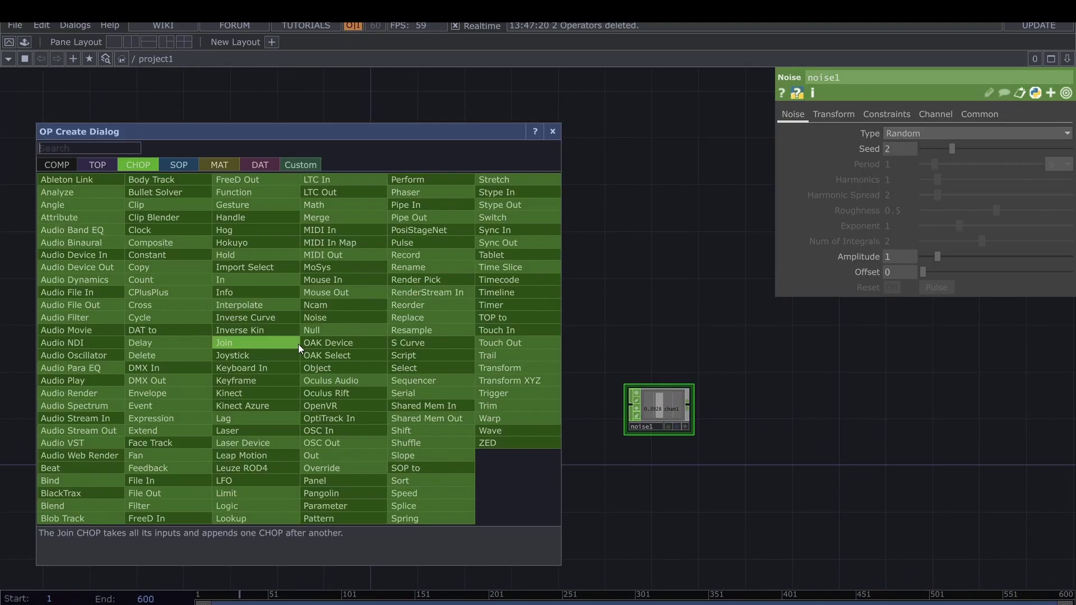
type("lfo")
key("Return")
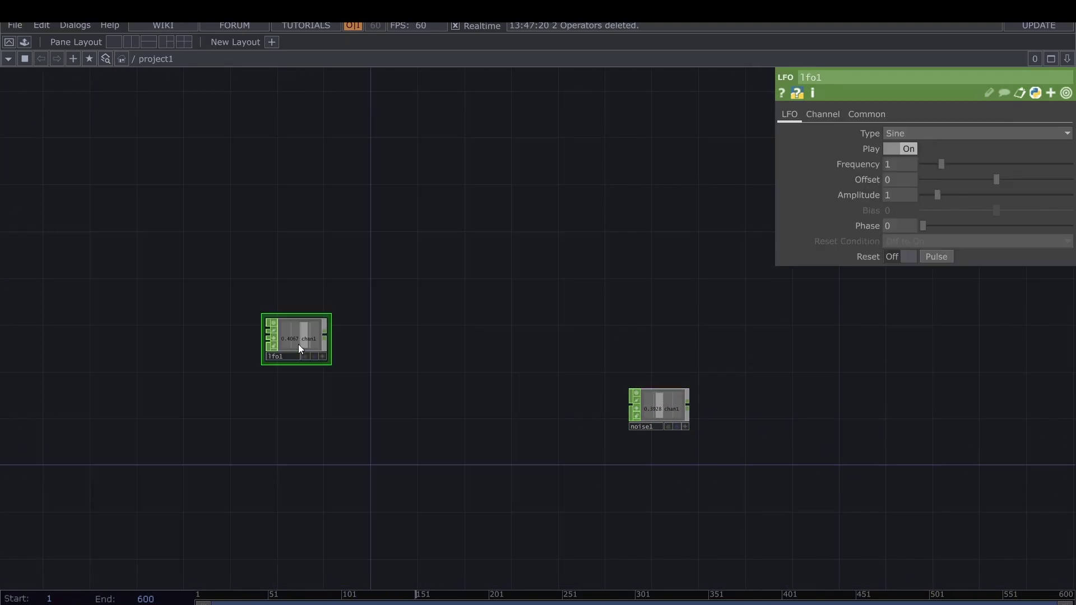
left_click_drag(298, 349, 287, 383)
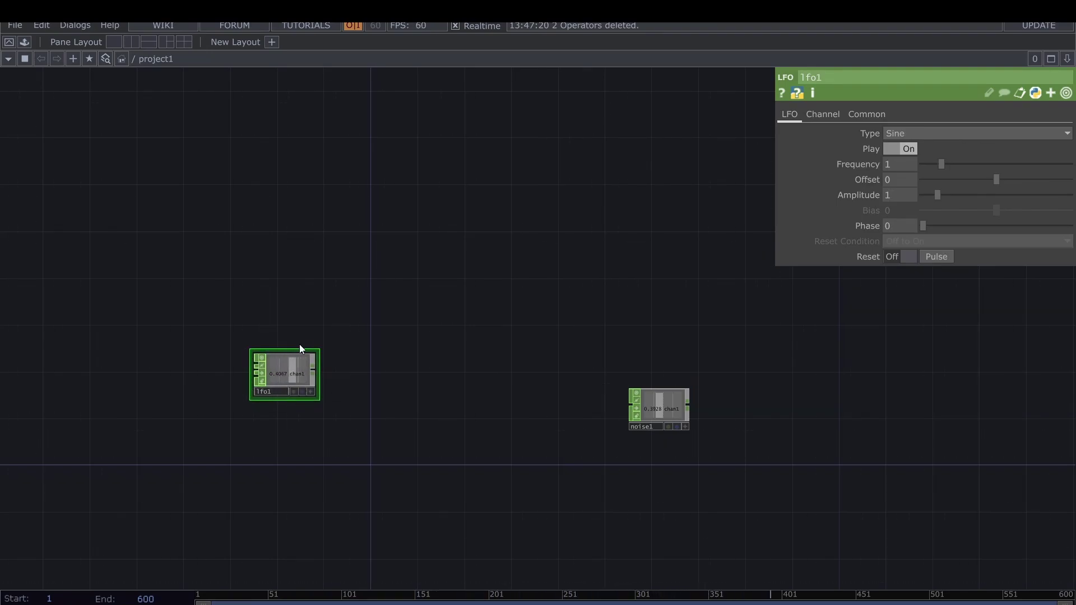
scroll(304, 384, "up", 4)
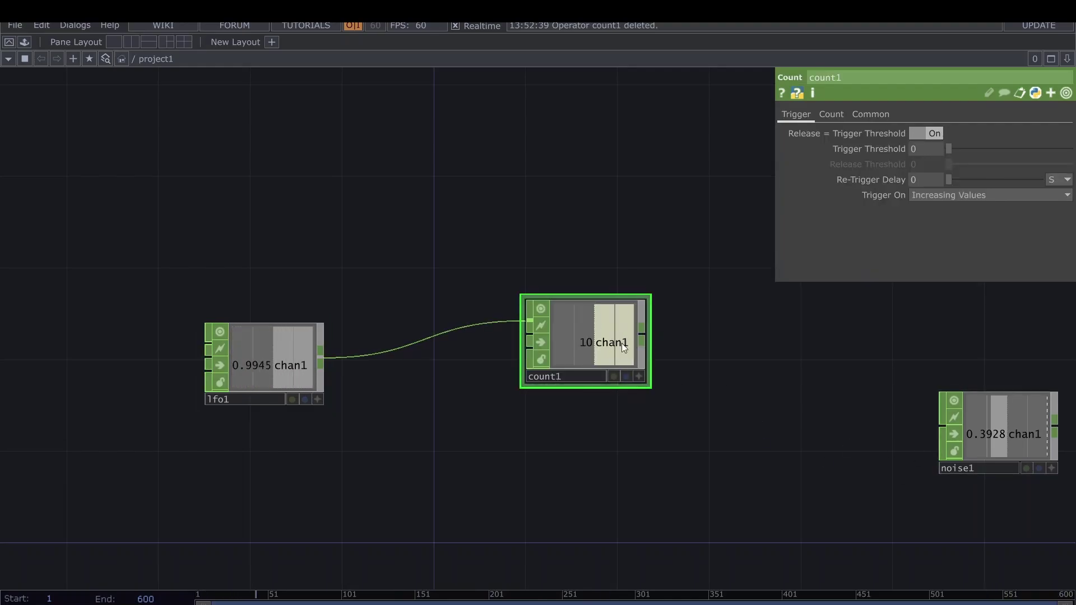
scroll(704, 385, "down", 4)
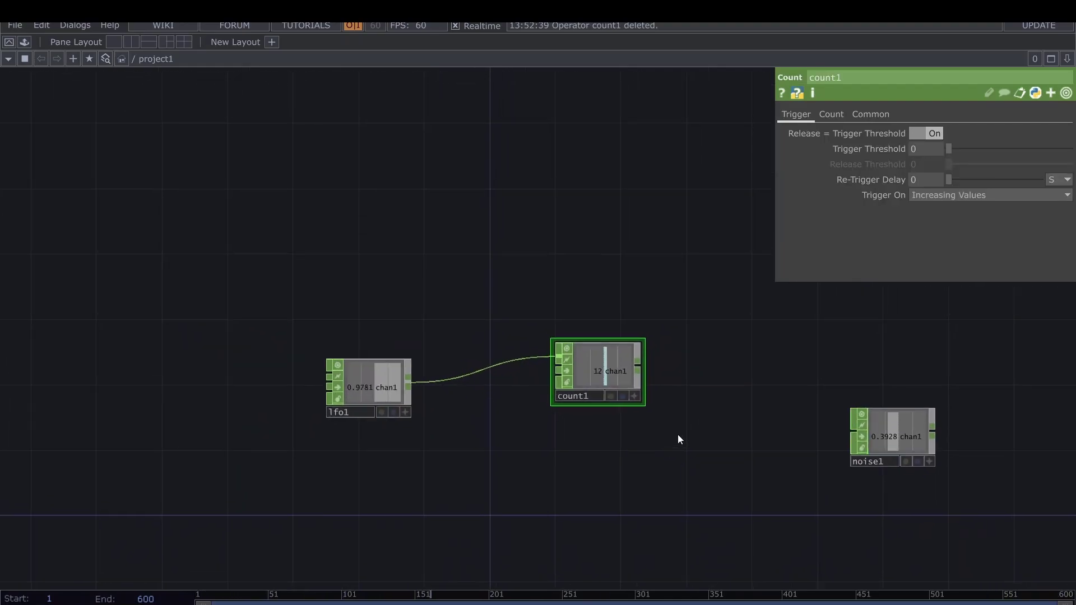
left_click_drag(390, 398, 408, 333)
Append null1 after count1 and export its count channel to noise1's Seed.
left_click_drag(641, 369, 680, 321)
key("Tab")
type("nul")
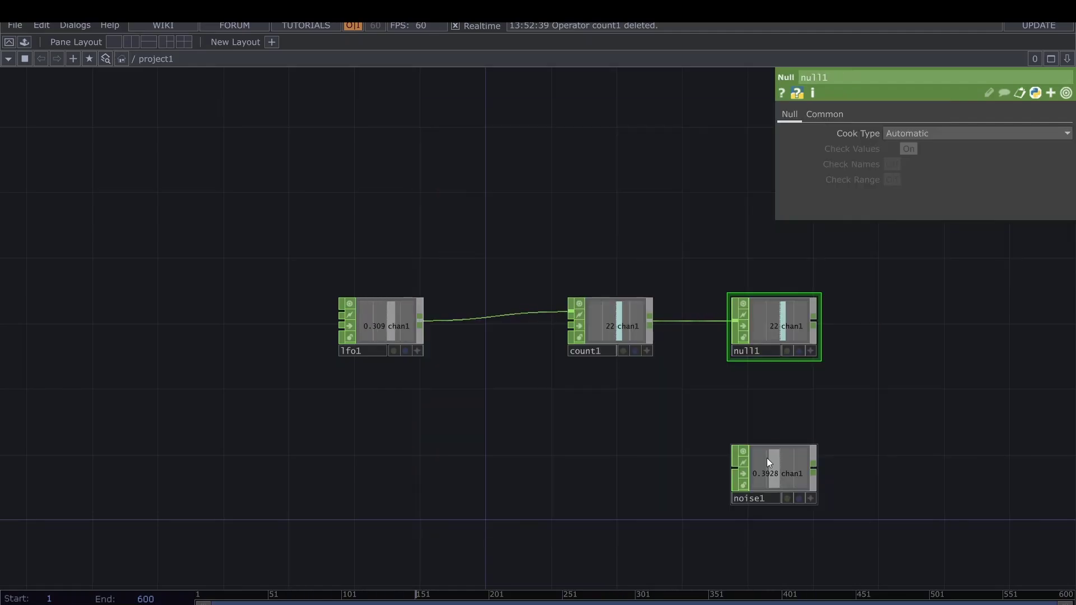
left_click(813, 351)
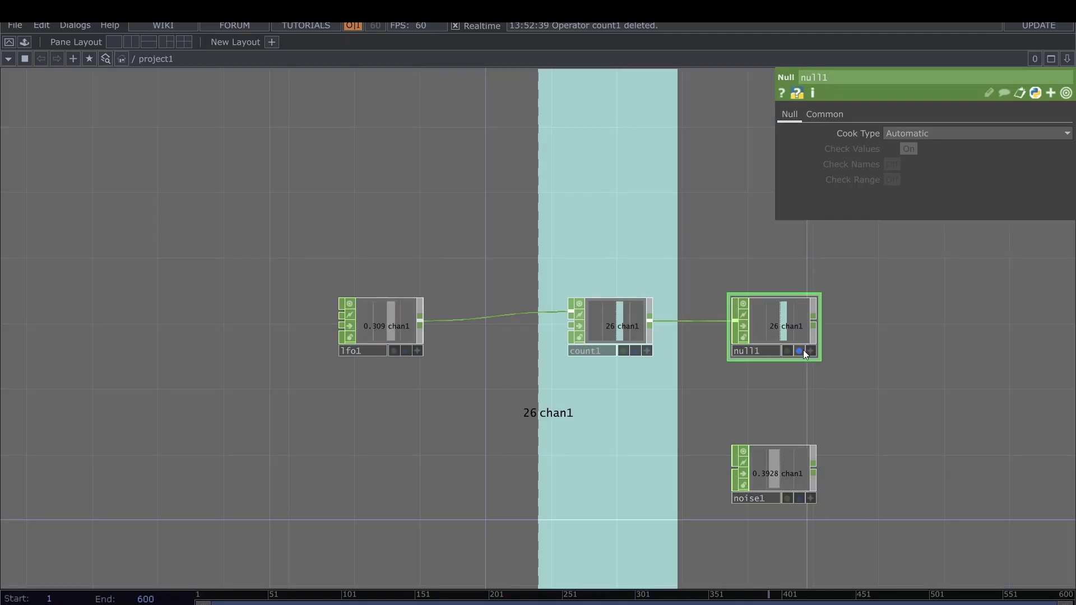
left_click(811, 350)
left_click(811, 351)
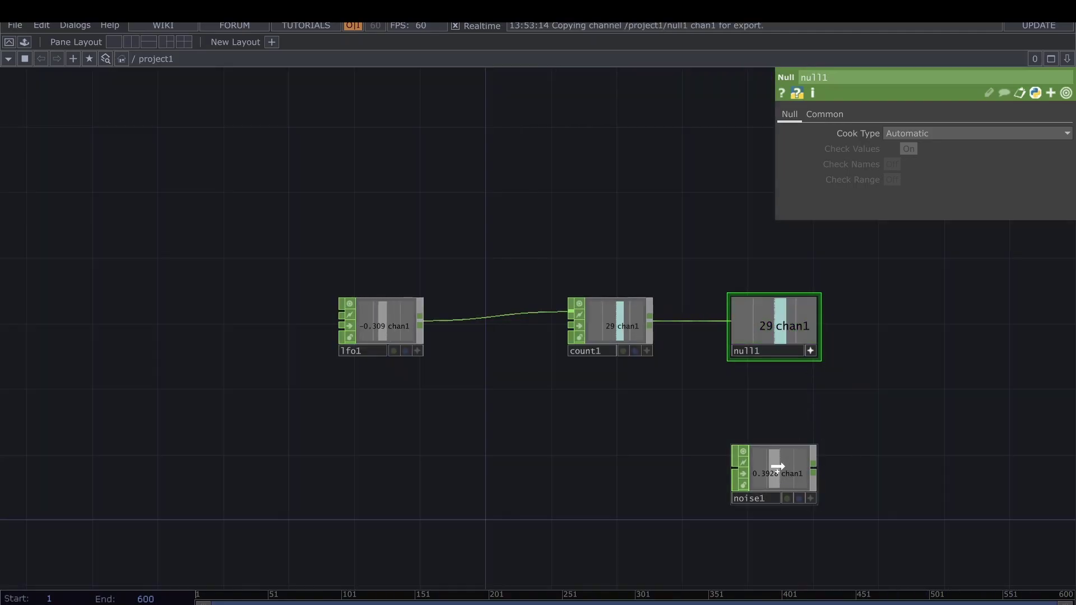
left_click(776, 465)
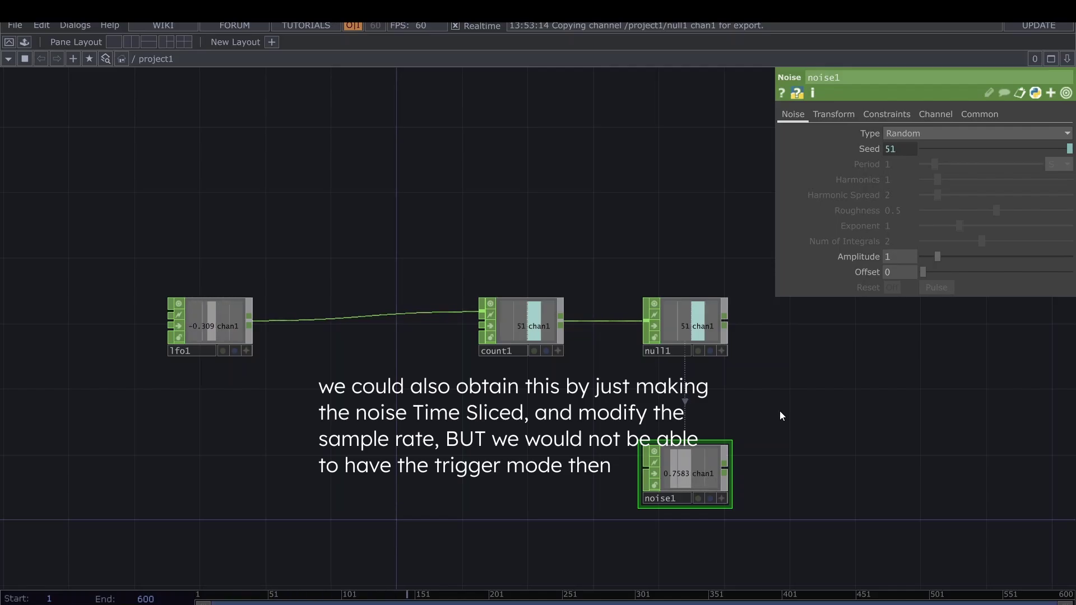
Collapse lfo1, count1, null1 and noise1 into base1 and go inside it.
left_click_drag(735, 229, 166, 482)
right_click(533, 415)
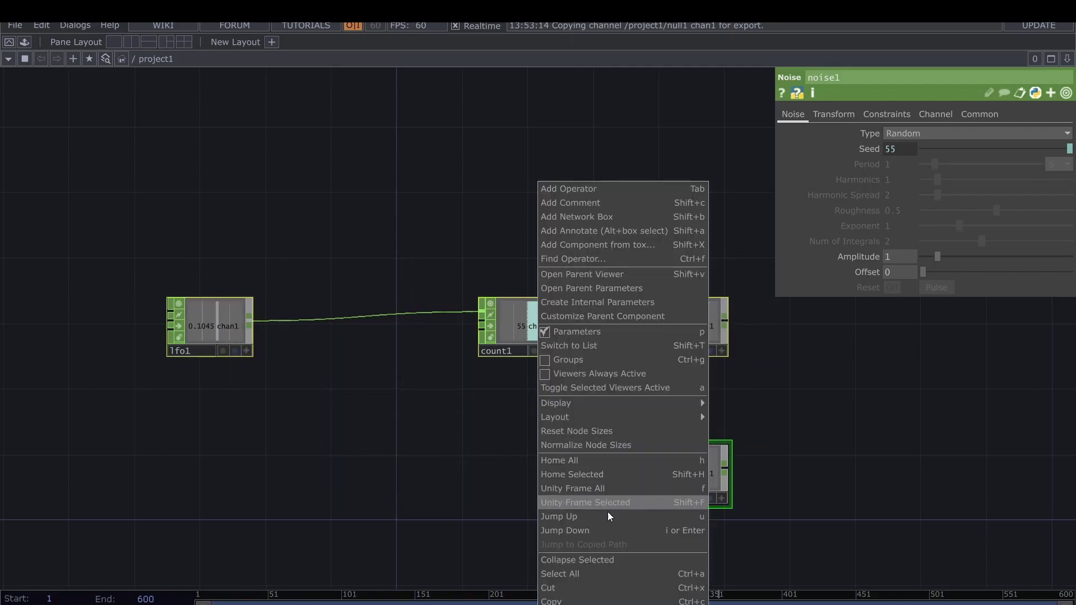
left_click(602, 554)
double_click(569, 358)
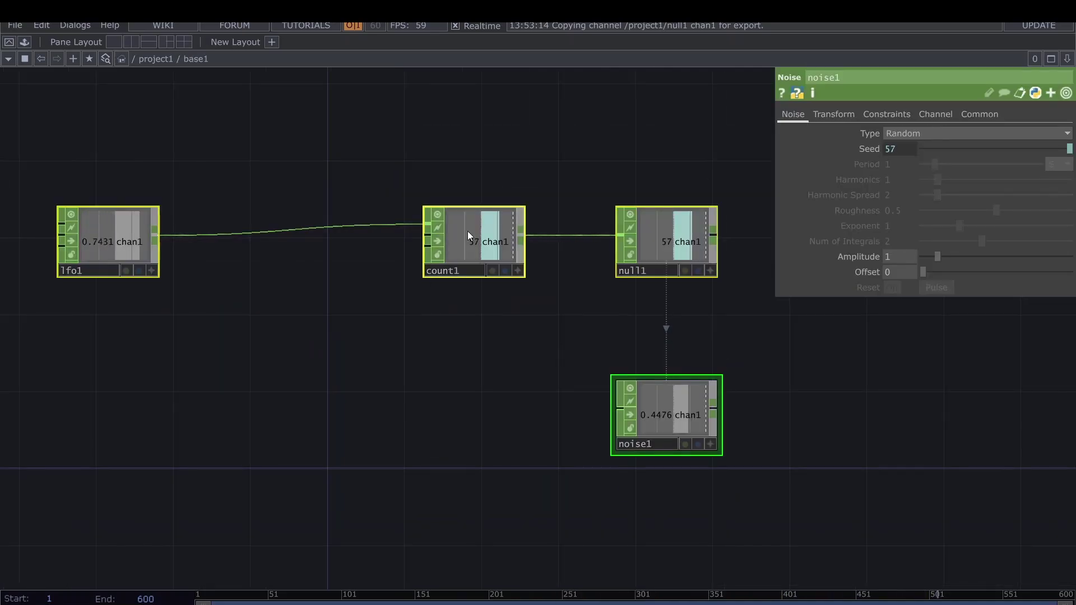
Start Customize Component for base1.
left_click(480, 135)
right_click(200, 60)
left_click(253, 139)
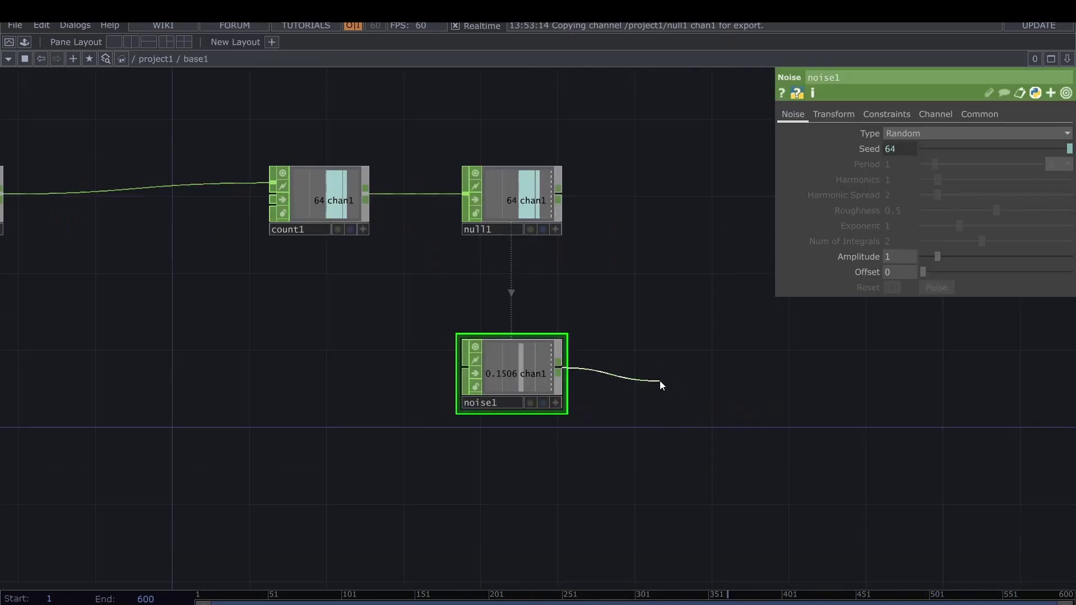
Add a Math CHOP, math1, wired after noise1.
key("Tab")
type("ma")
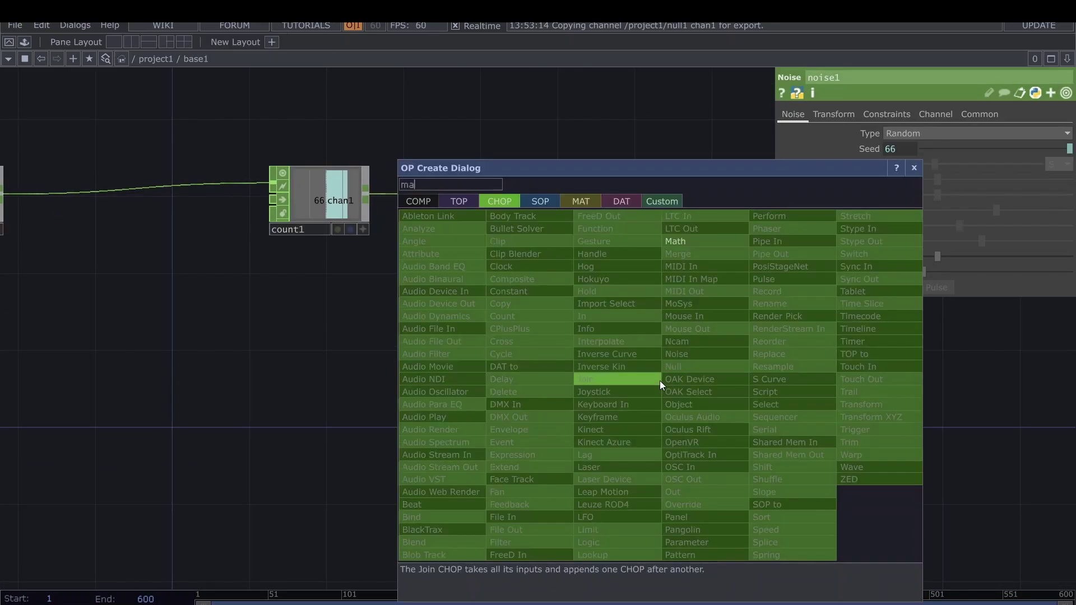
type("th")
left_click(694, 245)
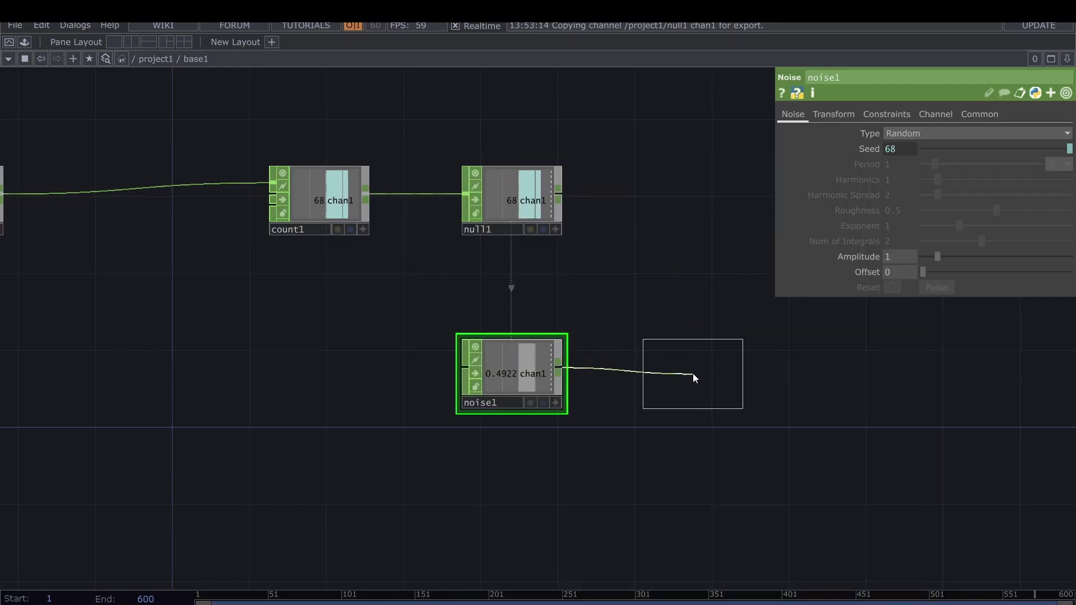
left_click(692, 369)
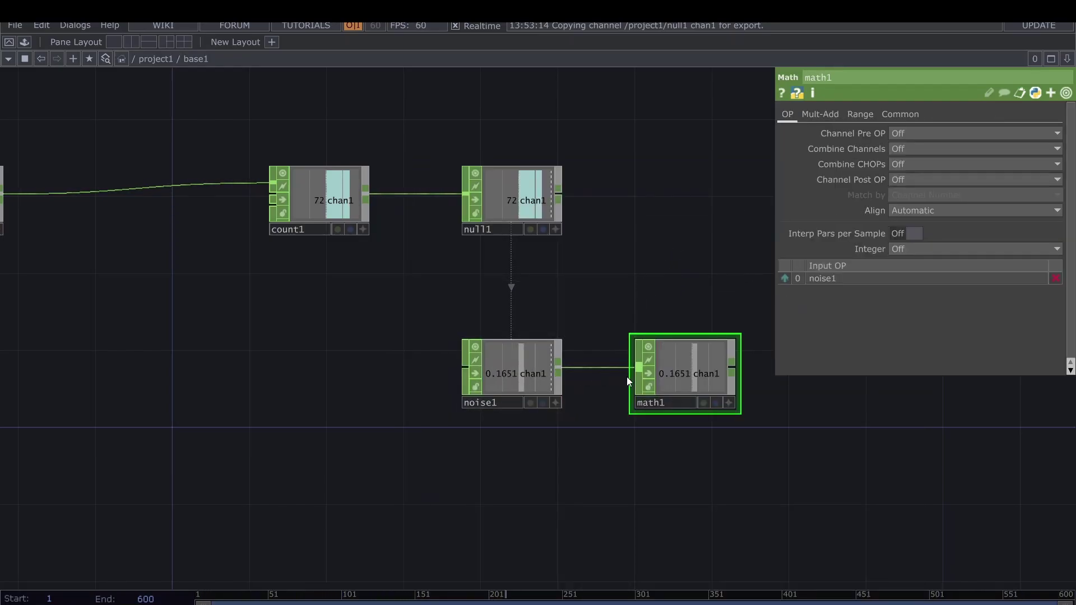
left_click(536, 369)
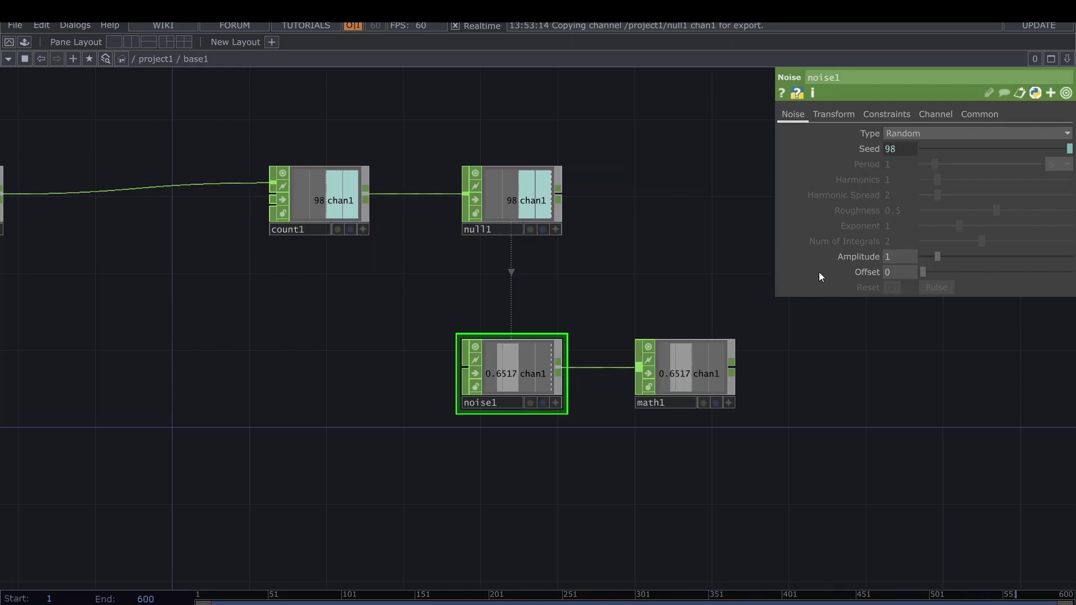
Set math1's From Range to -1 to 1, remapping into 0–1.
left_click(698, 363)
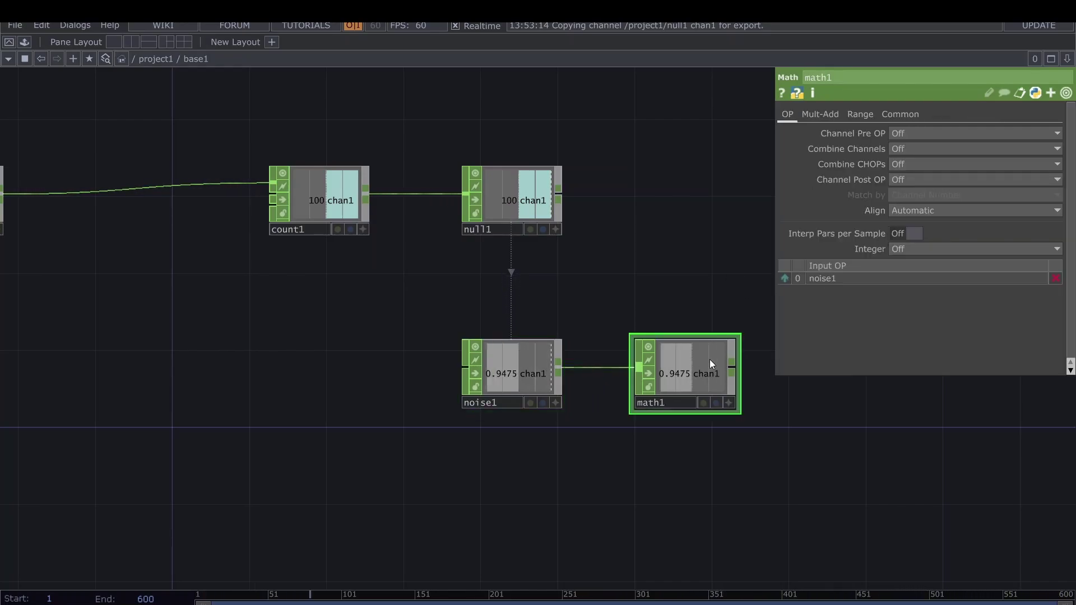
left_click(836, 113)
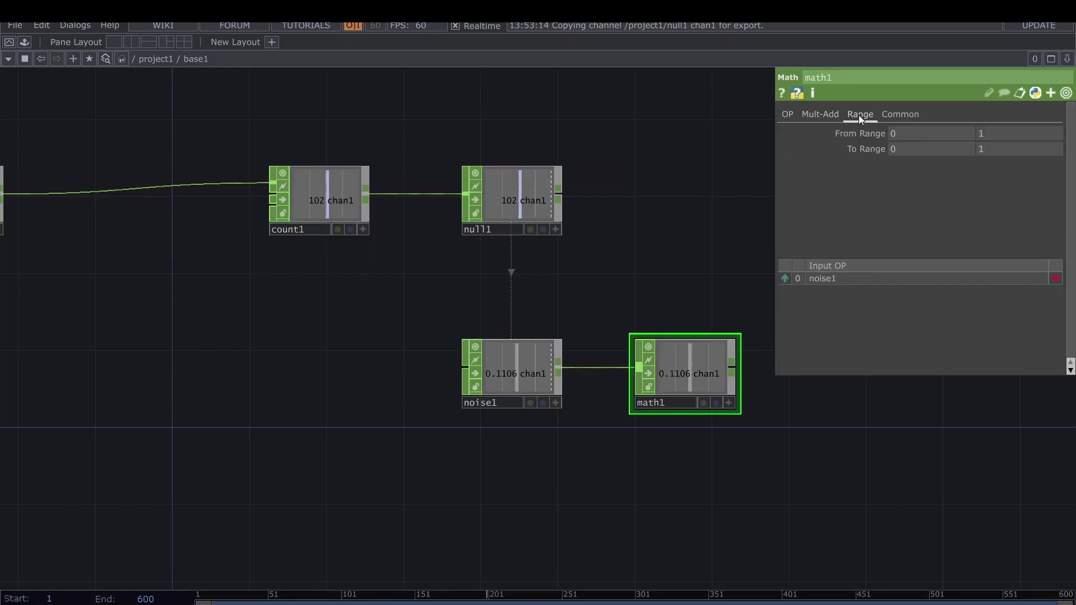
left_click_drag(895, 135, 745, 137)
type("-1")
key("Return")
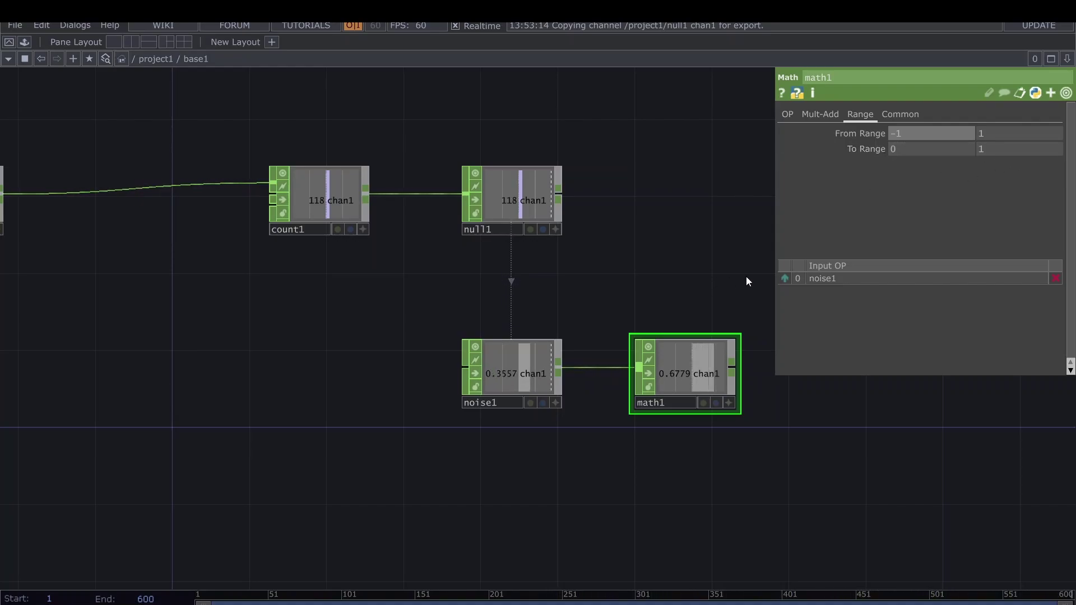
Add lfo1's Frequency to base1 as a custom parameter bound as master.
right_click(191, 60)
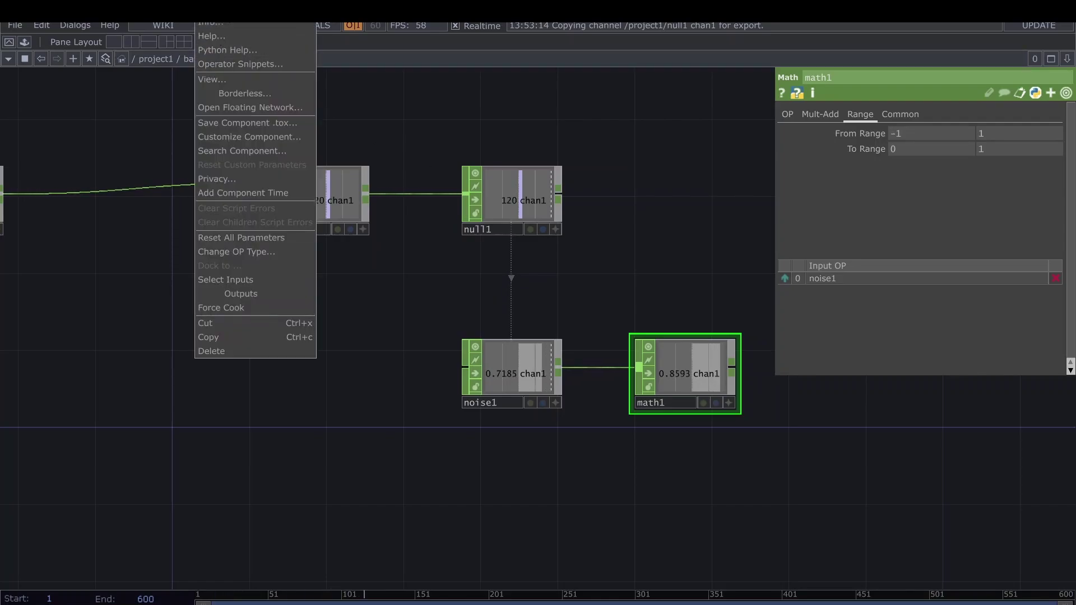
left_click(260, 136)
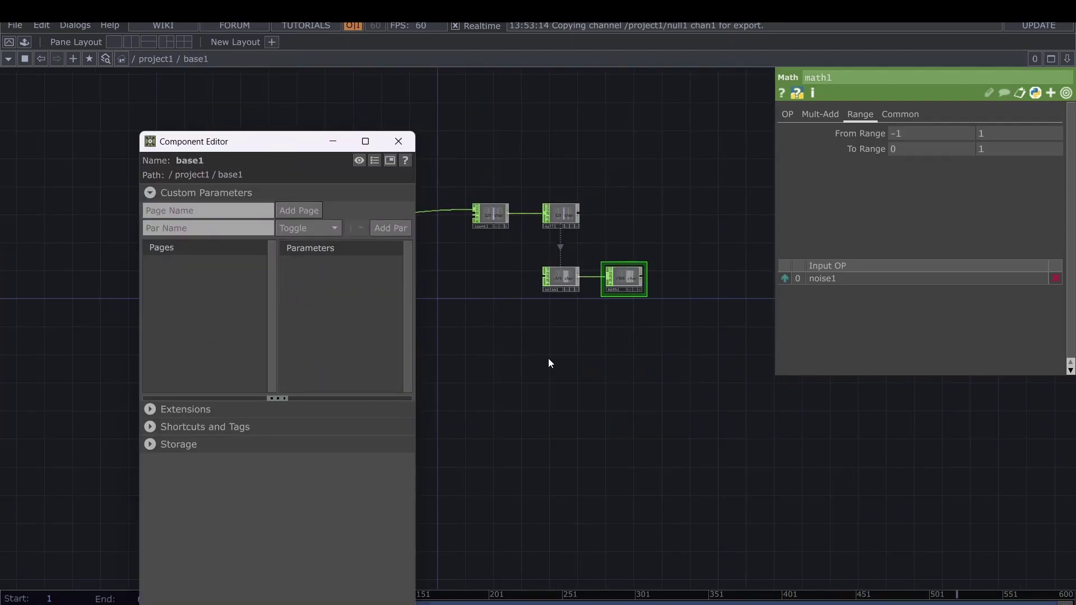
left_click_drag(593, 384, 846, 381)
scroll(578, 296, "up", 3)
left_click_drag(681, 257, 606, 346)
left_click(549, 264)
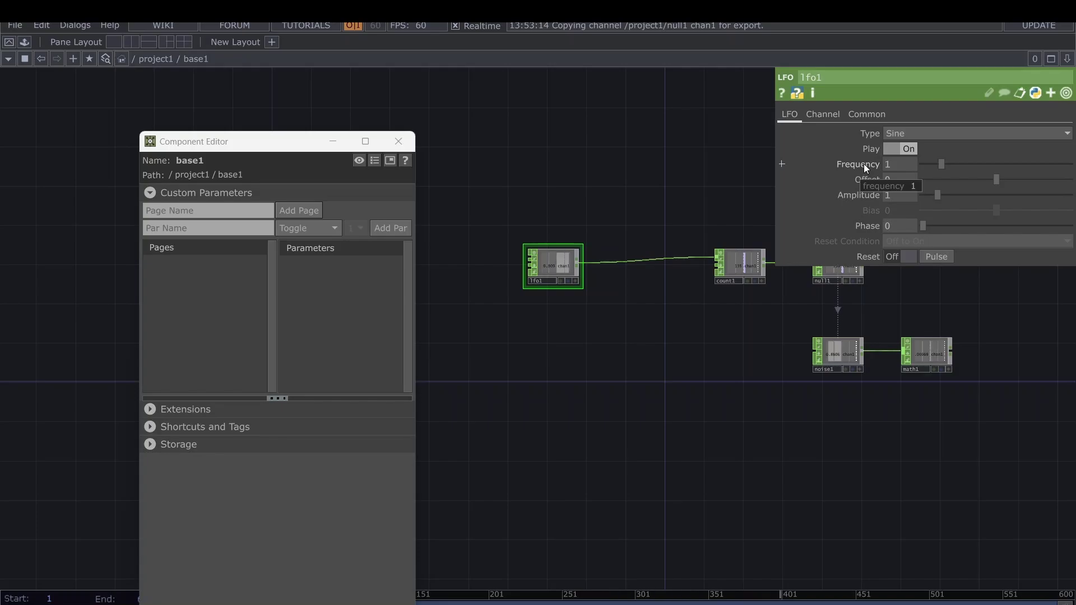
left_click_drag(862, 164, 320, 298)
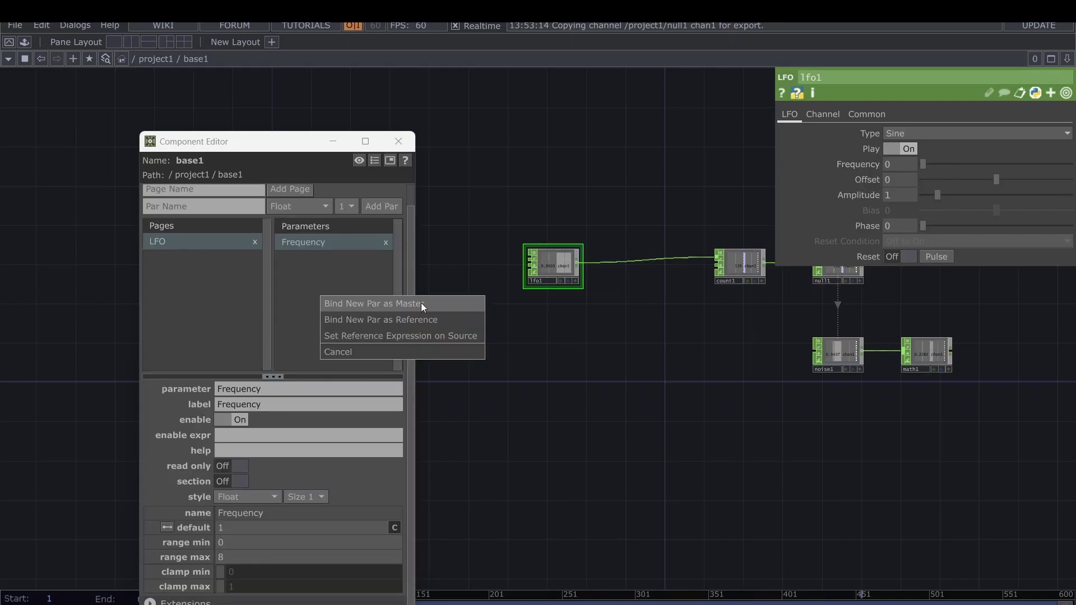
left_click(421, 303)
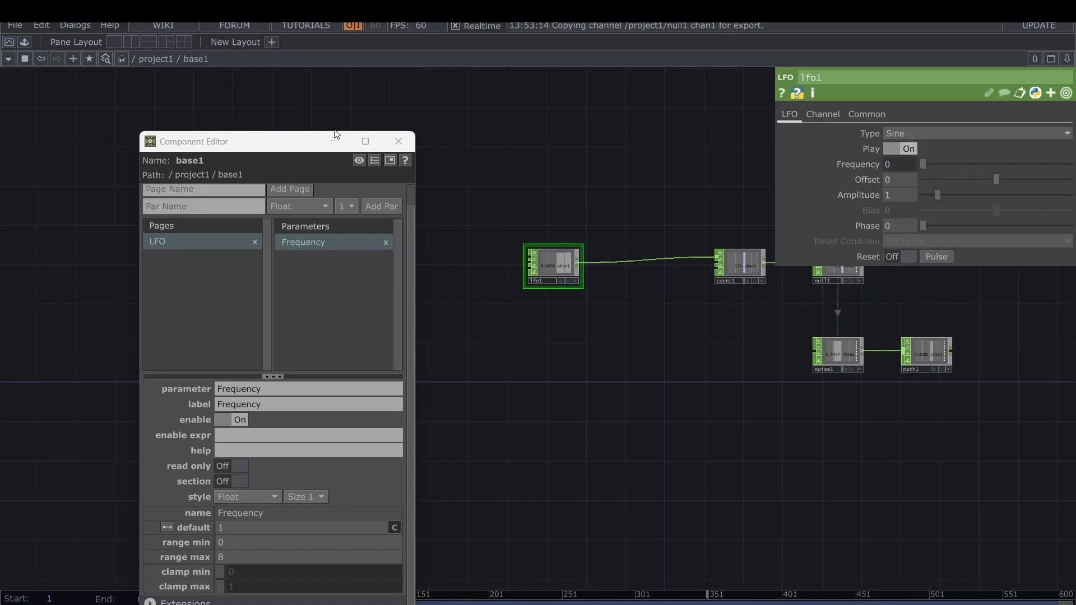
left_click(398, 140)
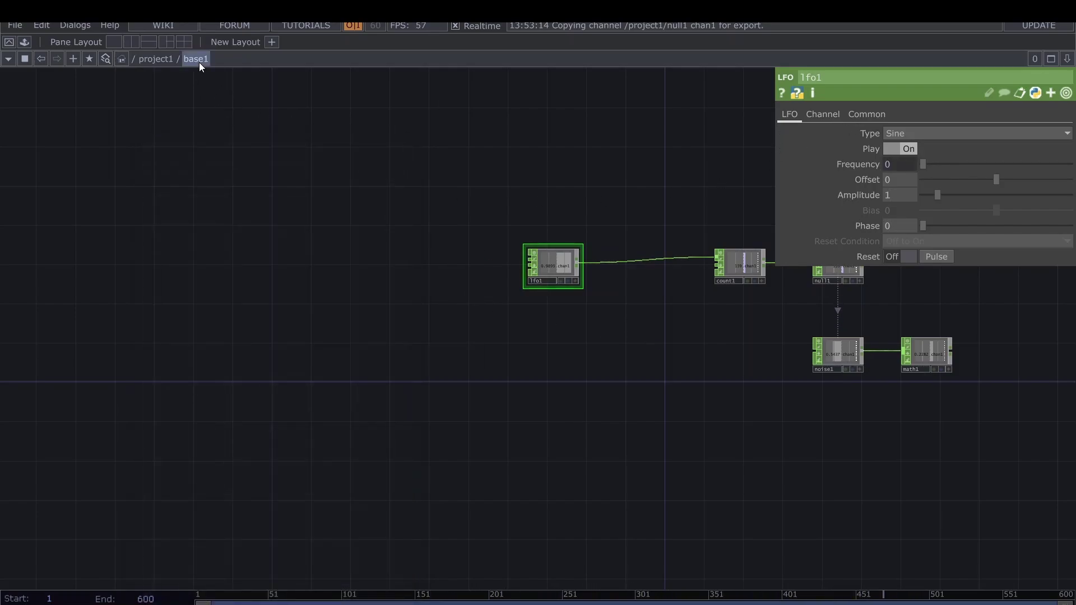
Test base1's Frequency in its parameter window, ending at about 0.84.
right_click(200, 62)
left_click(236, 9)
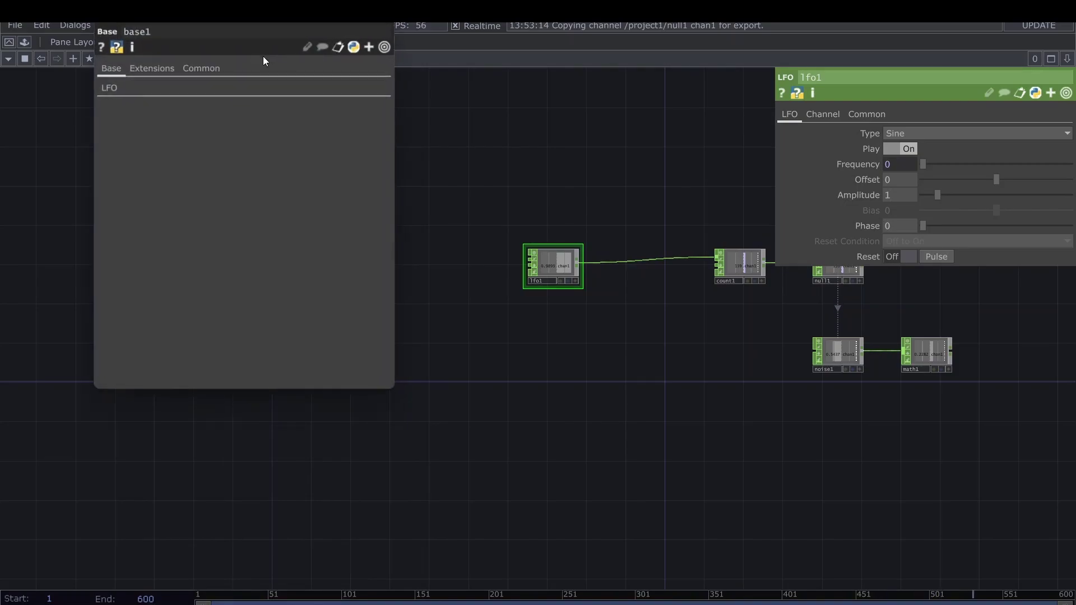
left_click(107, 88)
left_click_drag(189, 12, 180, 163)
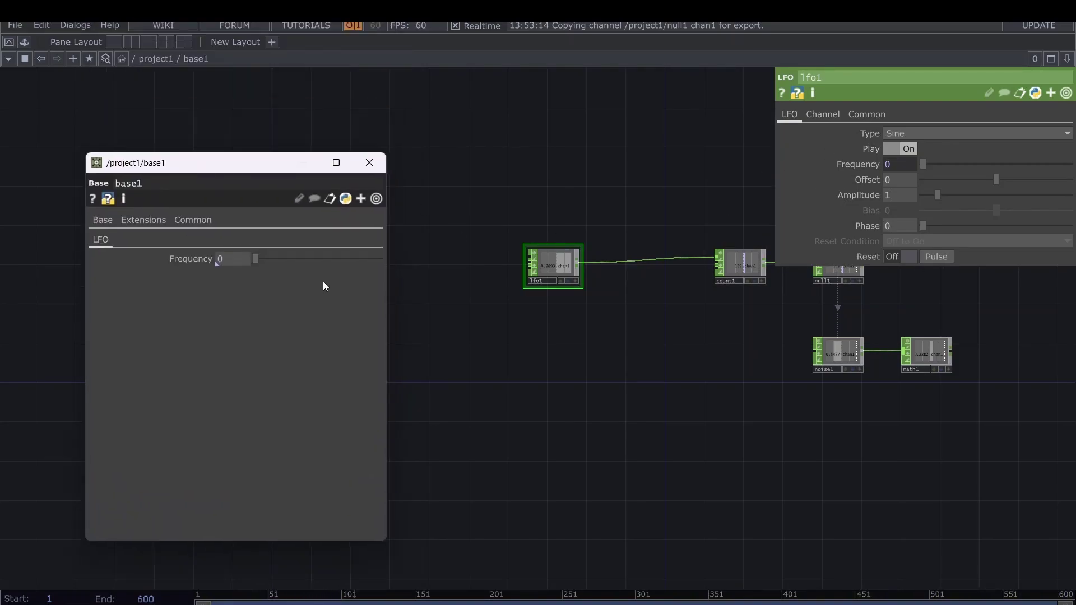
mouse_move(257, 261)
left_mouse_down()
mouse_move(285, 257)
mouse_move(253, 263)
left_mouse_up()
left_click_drag(925, 163, 941, 160)
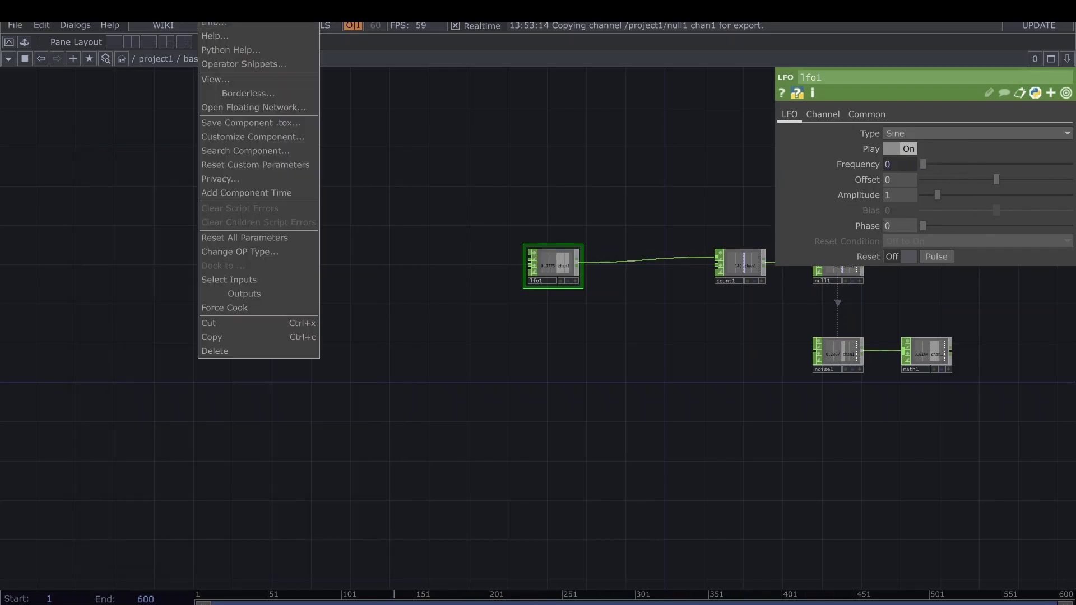
Add math1's To Range to base1 as a custom parameter bound as master.
left_click(246, 140)
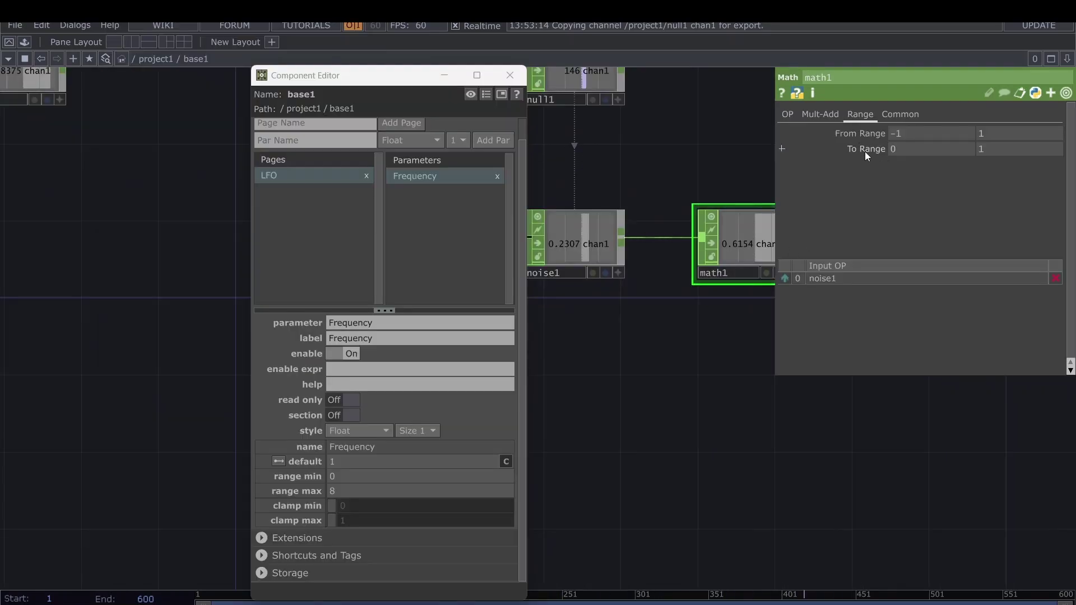
left_click_drag(867, 149, 465, 226)
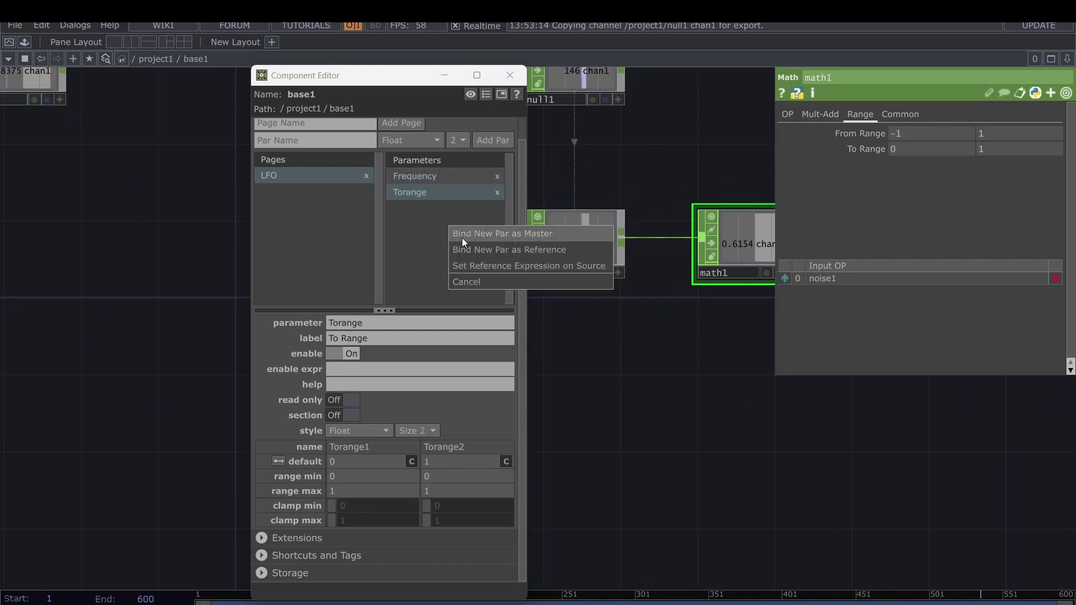
left_click(463, 235)
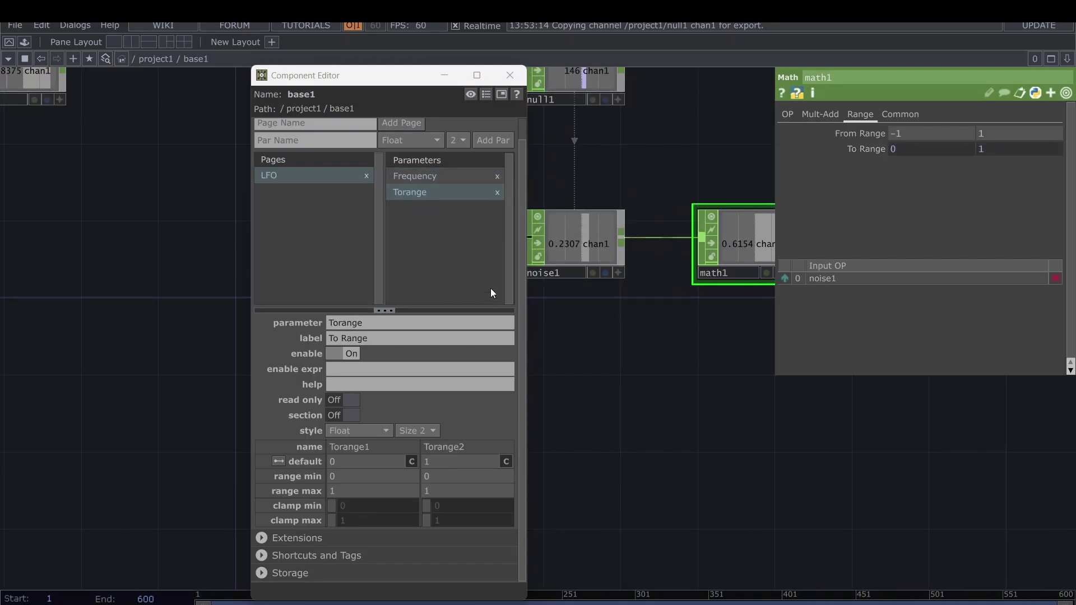
Rename the LFO parameter page to Custom and close the editor.
double_click(339, 179)
key("ctrl+a")
left_click(405, 224)
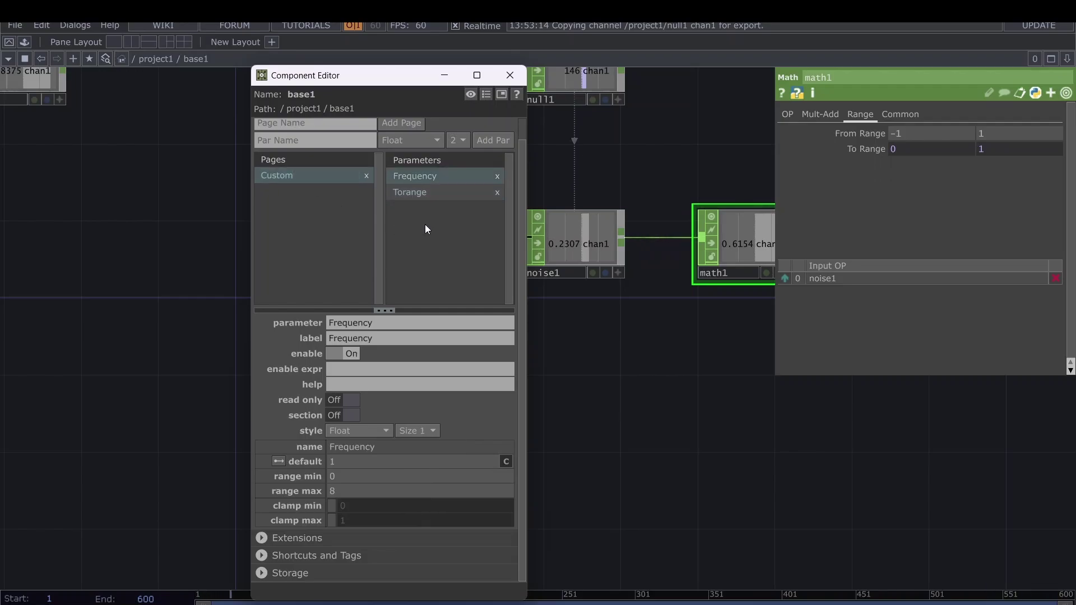
left_click(507, 77)
left_click_drag(681, 400, 416, 424)
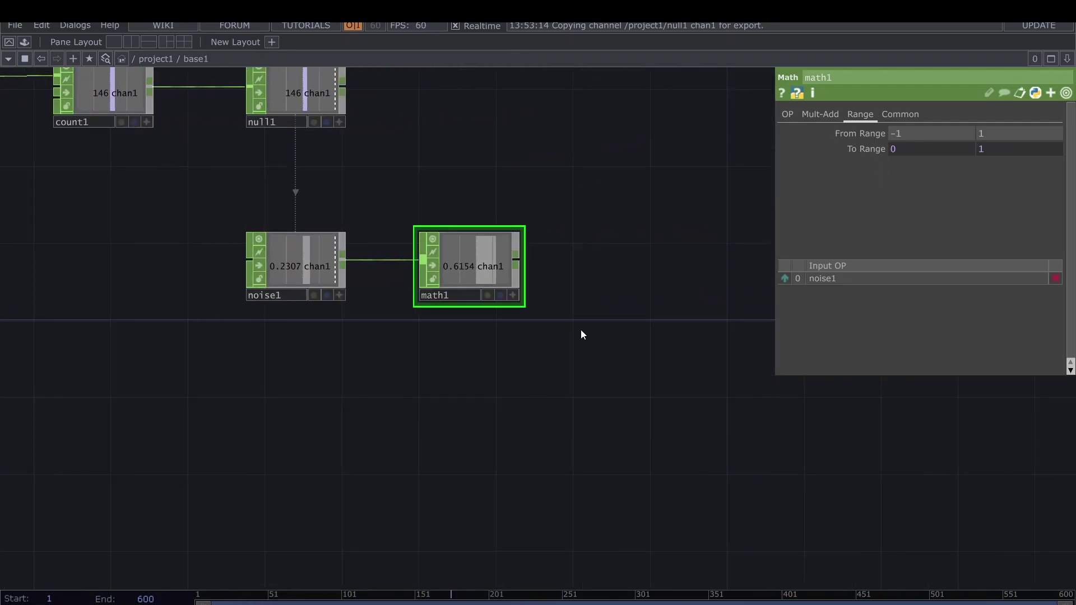
Add an Out CHOP, out1, fed by math1.
left_click(515, 263)
left_click(591, 268)
type("out")
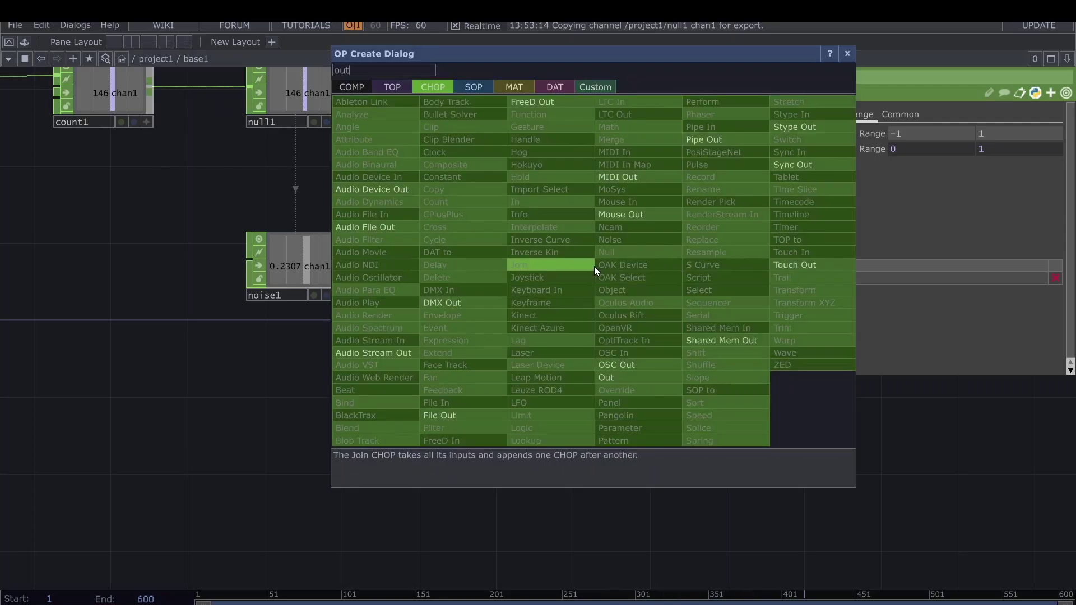
left_click(640, 379)
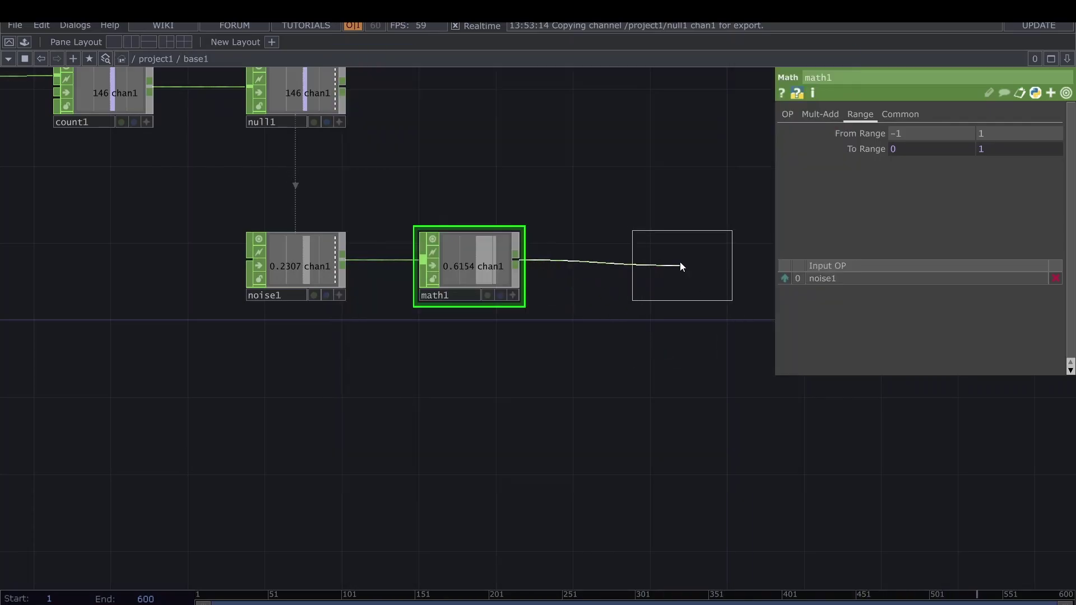
left_click(680, 261)
Return to base1's network and move lfo1 lower, below count1.
scroll(600, 196, "down", 10)
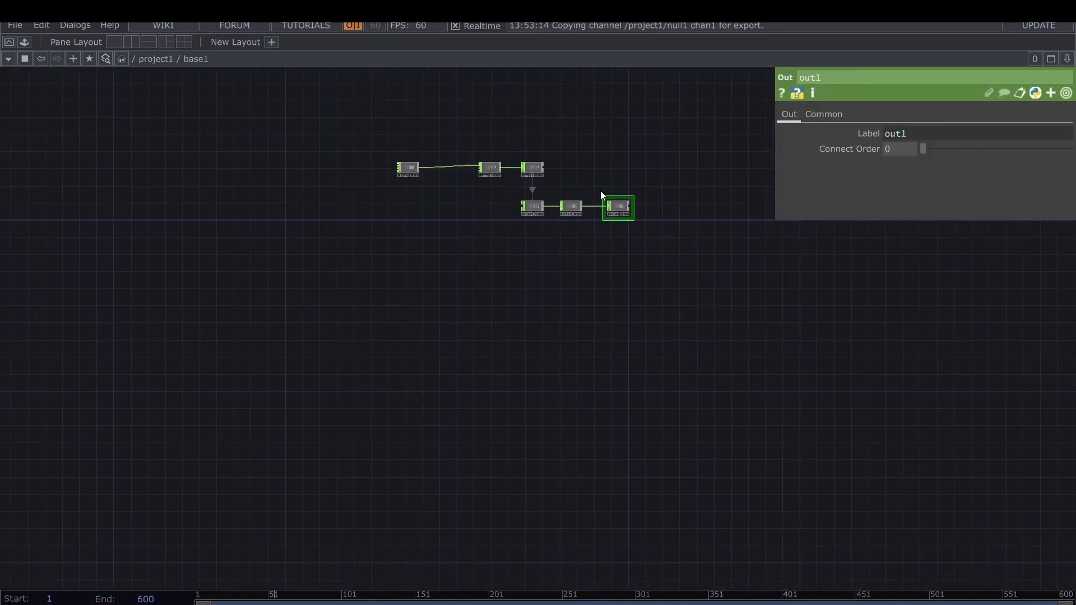
mouse_move(637, 238)
left_mouse_down()
mouse_move(702, 254)
mouse_move(633, 246)
left_mouse_up()
scroll(556, 241, "up", 5)
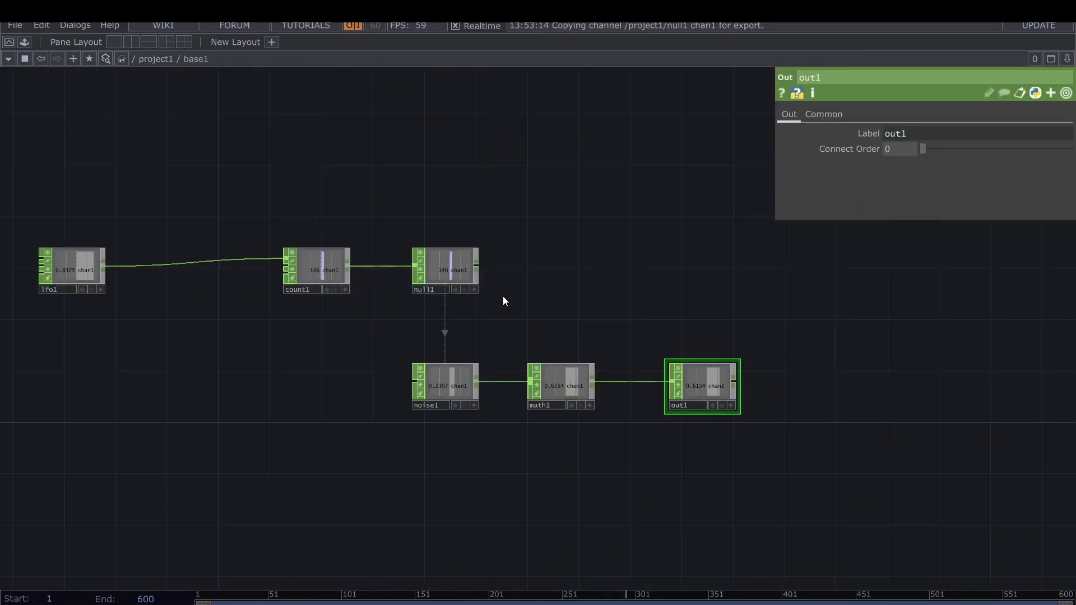
left_click_drag(559, 313, 674, 325)
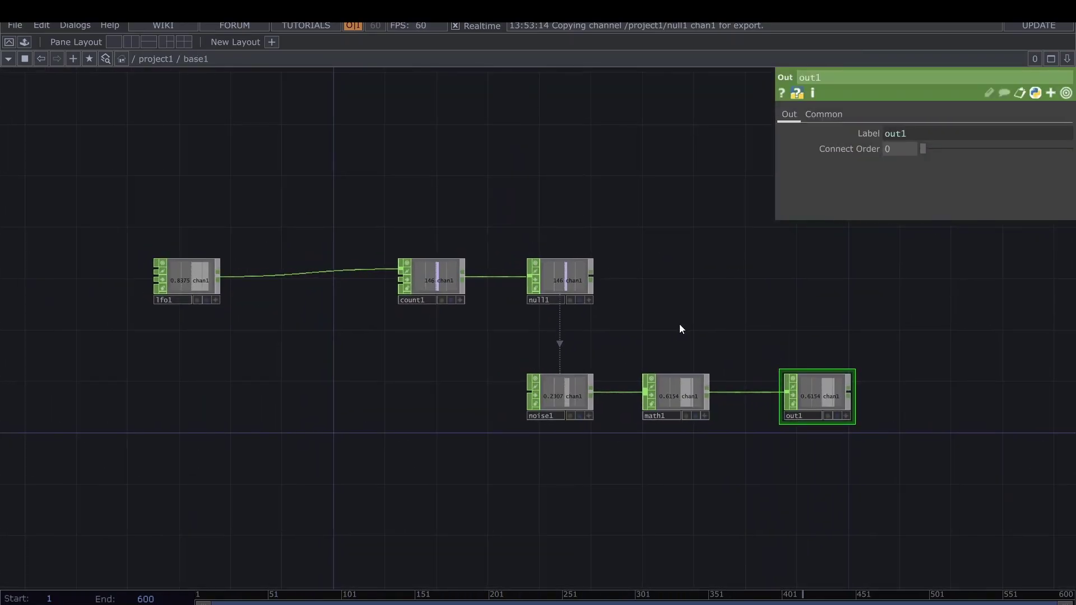
left_click_drag(359, 425, 494, 425)
left_click_drag(323, 284, 322, 348)
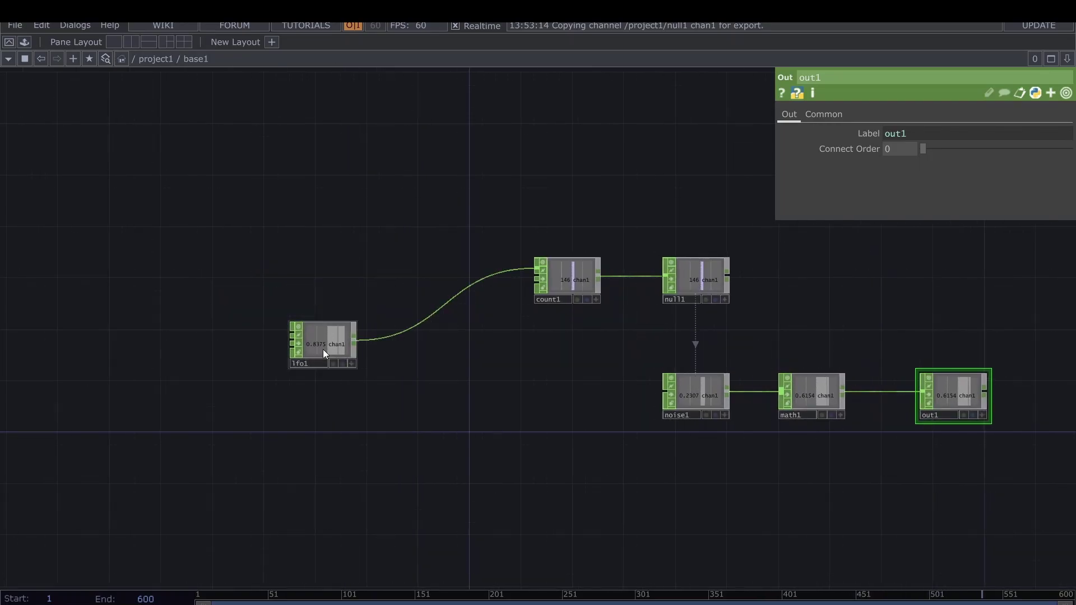
Insert a Switch CHOP, switch1, on the wire between lfo1 and count1.
right_click(446, 305)
left_click(457, 293)
type("swi")
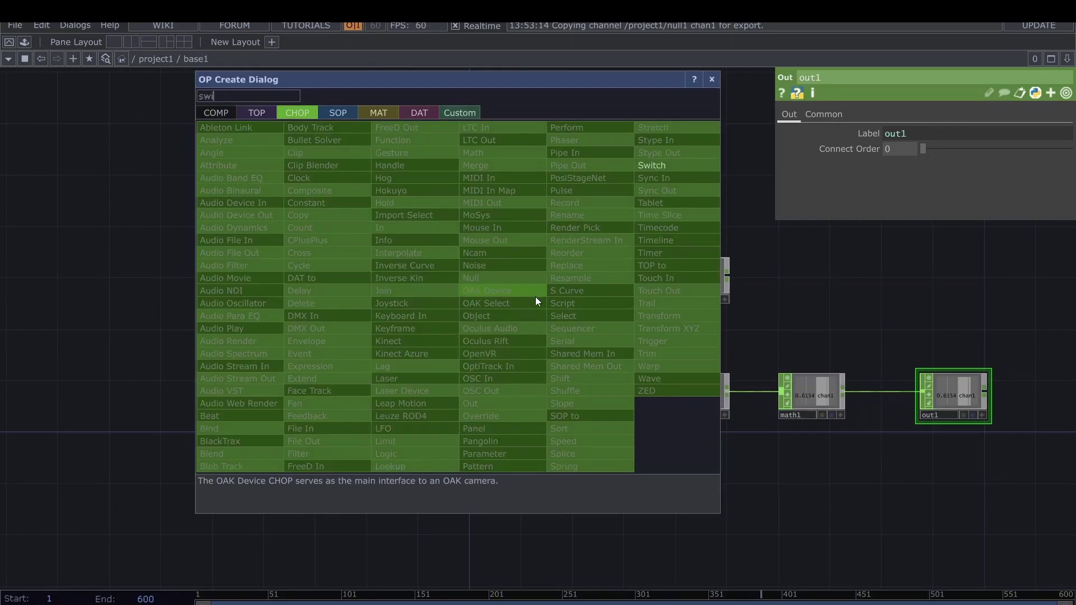
left_click(662, 166)
left_click(437, 287)
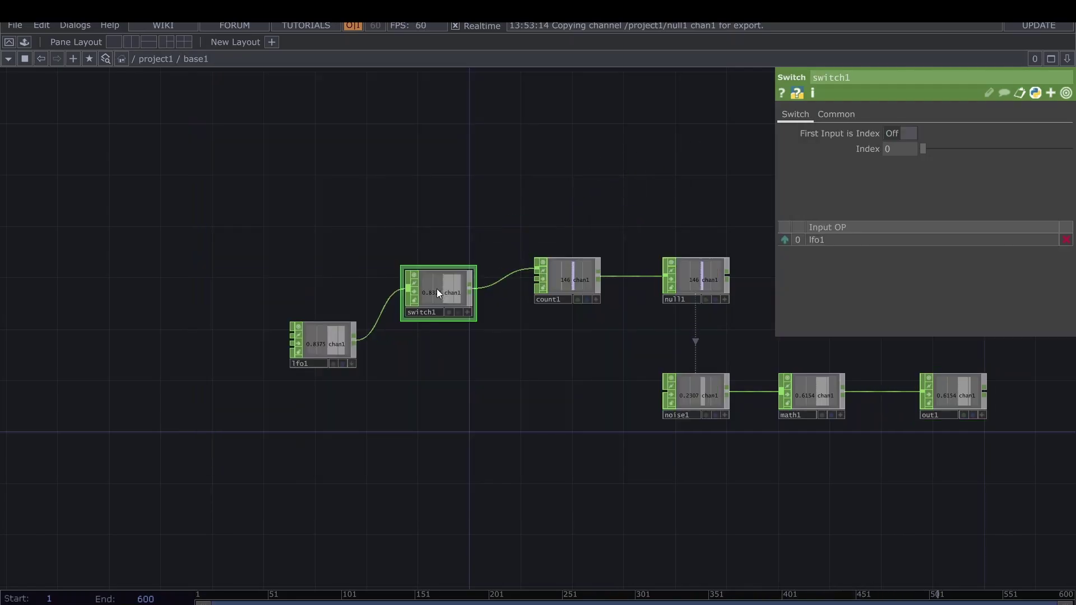
Add constant1 feeding switch1 with its channel named trigger.
key("Tab")
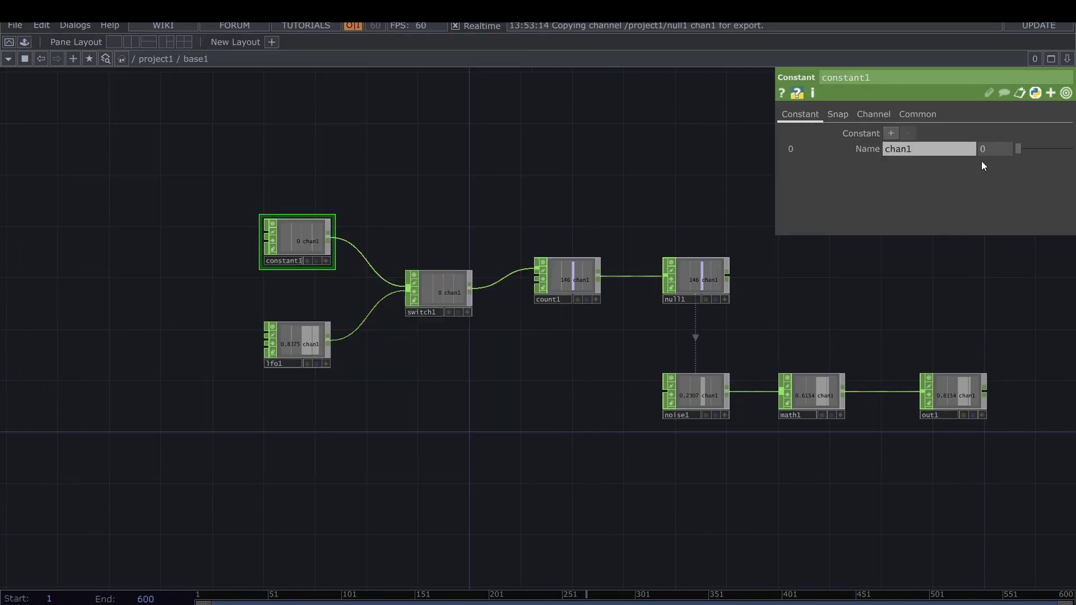
left_click(946, 149)
type("trigger")
key("Return")
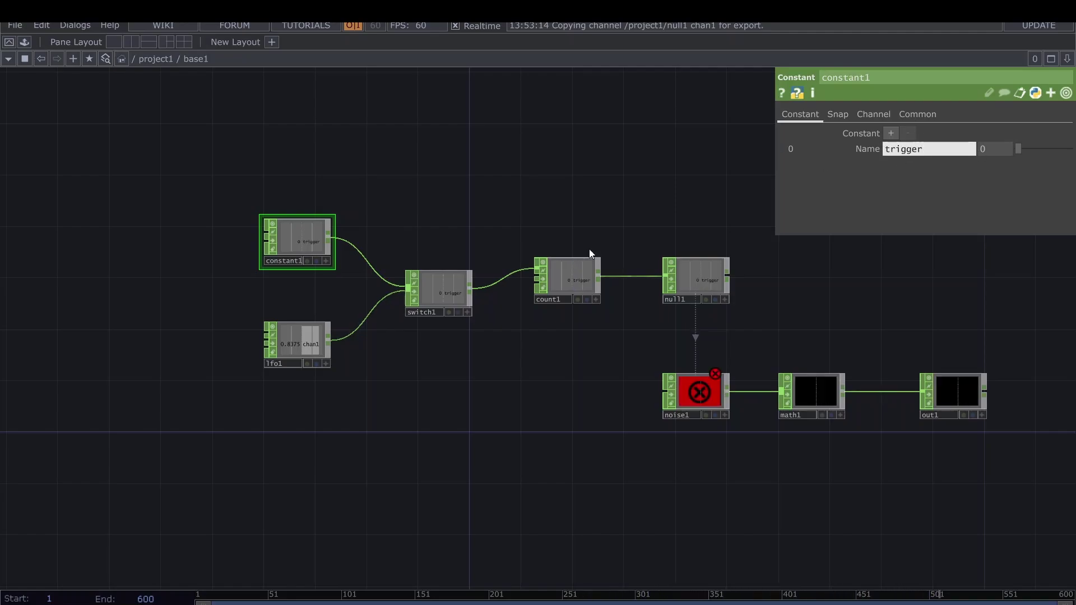
Rename lfo1's channel to trigger and set noise1's Seed to op('null1')['trigger'].
left_click(291, 348)
left_click(822, 115)
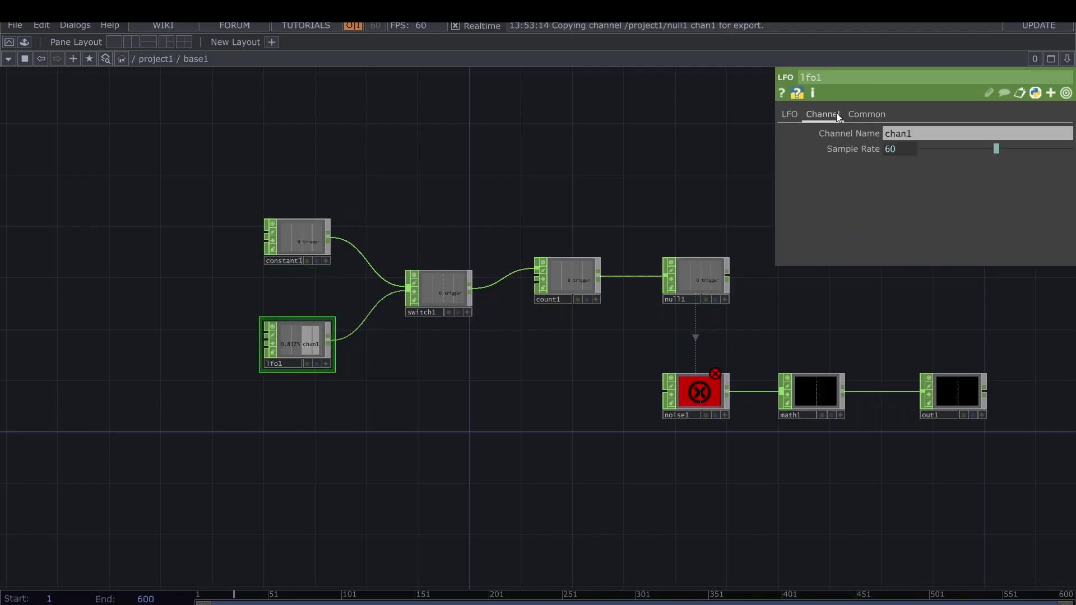
left_click(916, 133)
type("trigger")
key("Return")
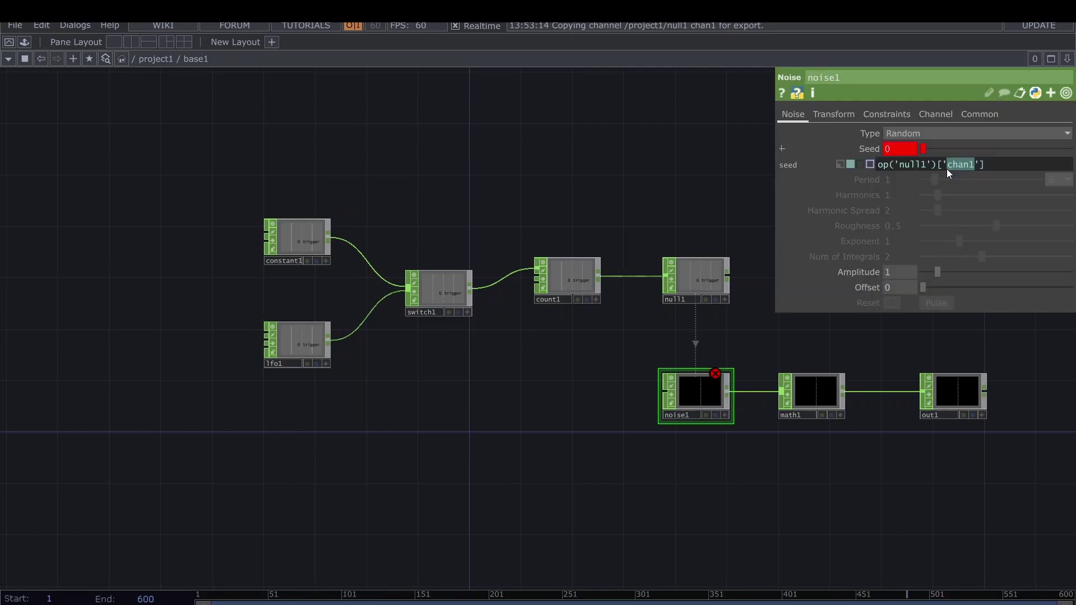
type("trigger")
key("Return")
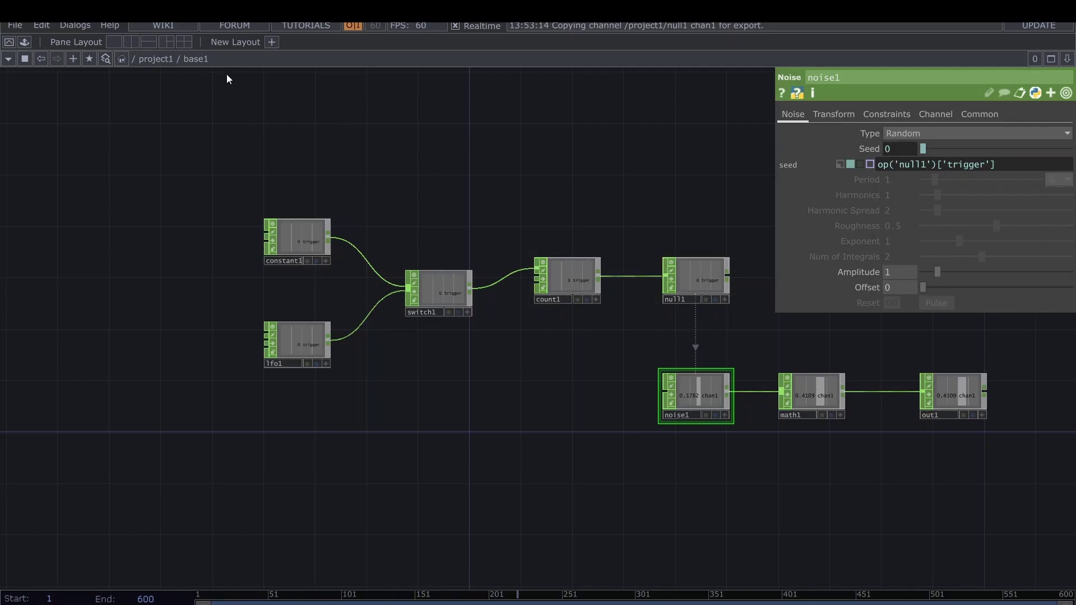
Add a Toggle custom parameter named Auto to base1, above Frequency.
right_click(204, 62)
left_click(248, 136)
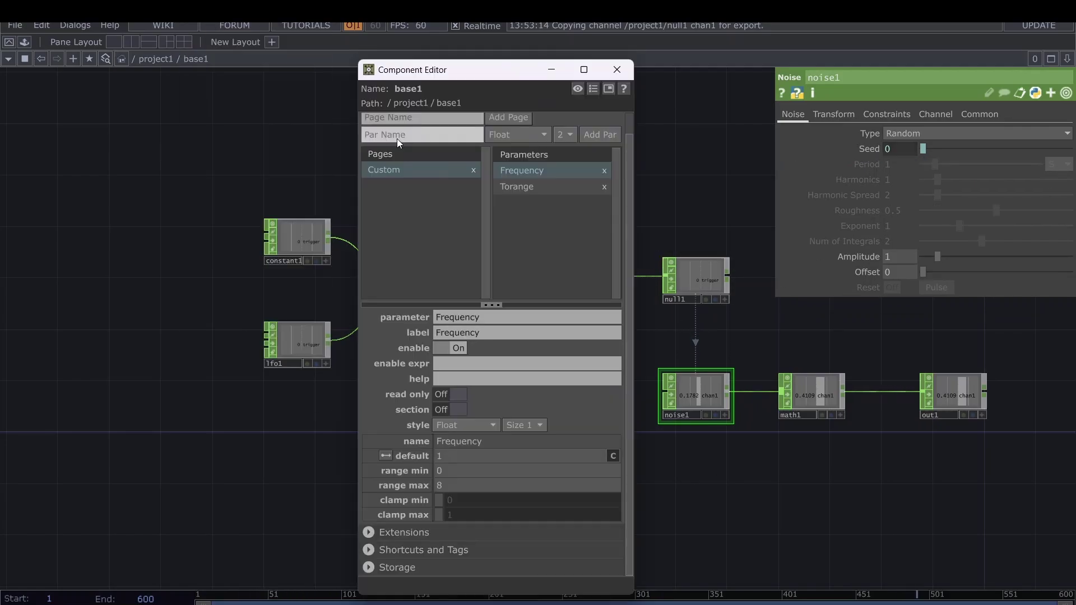
left_click(397, 138)
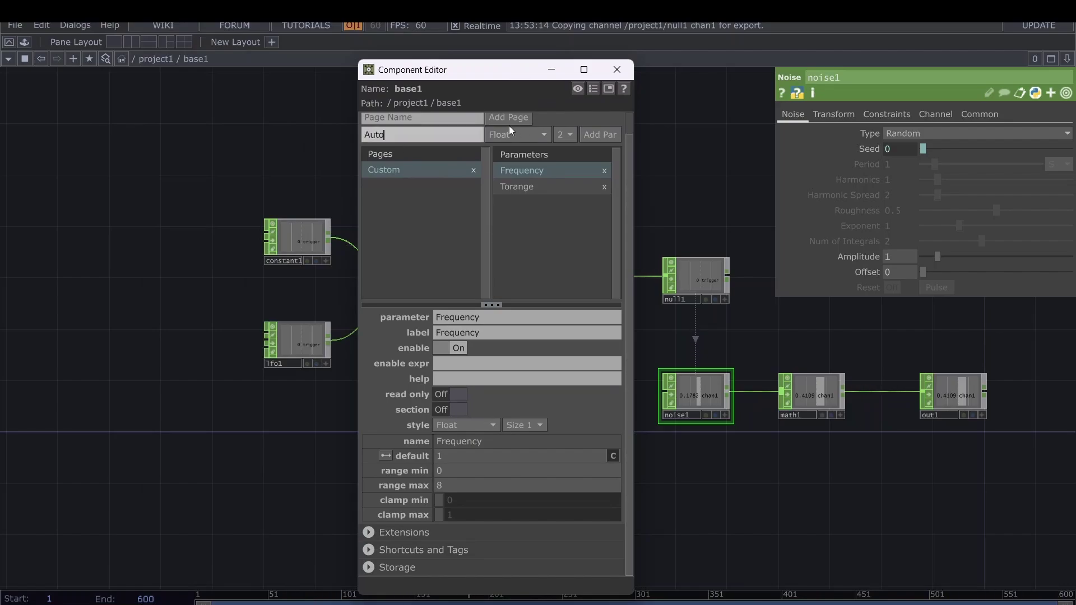
left_click(525, 134)
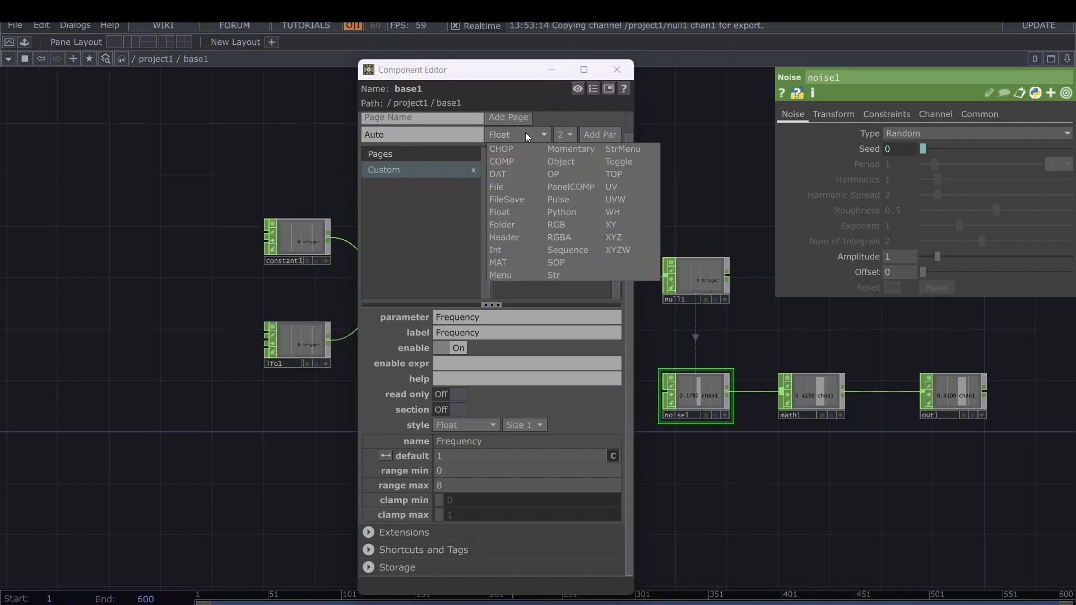
left_click(639, 162)
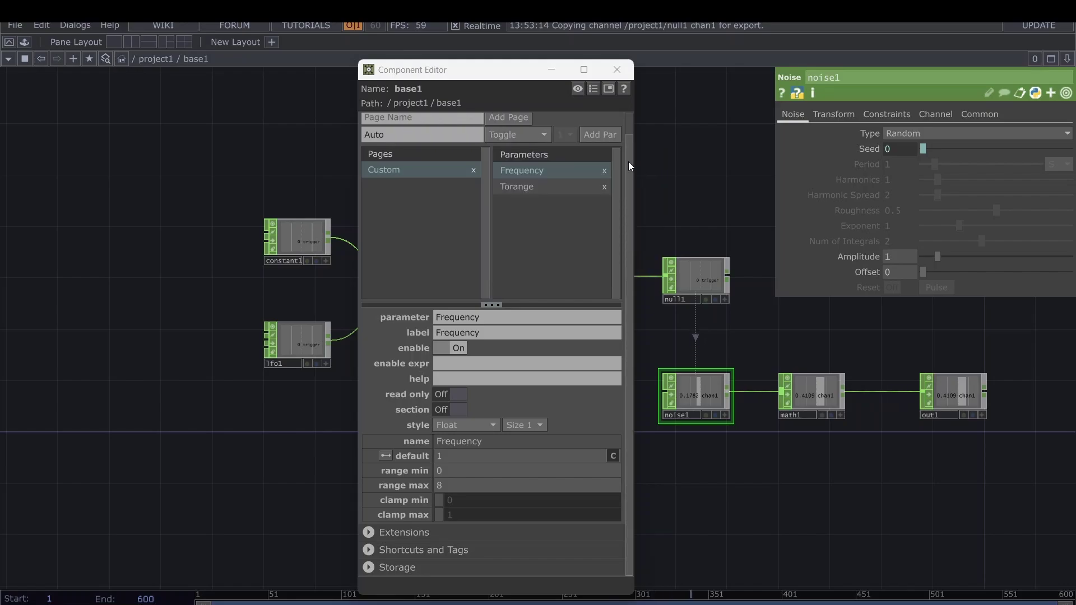
left_click(603, 136)
left_click_drag(509, 170, 511, 168)
left_click_drag(606, 73, 253, 68)
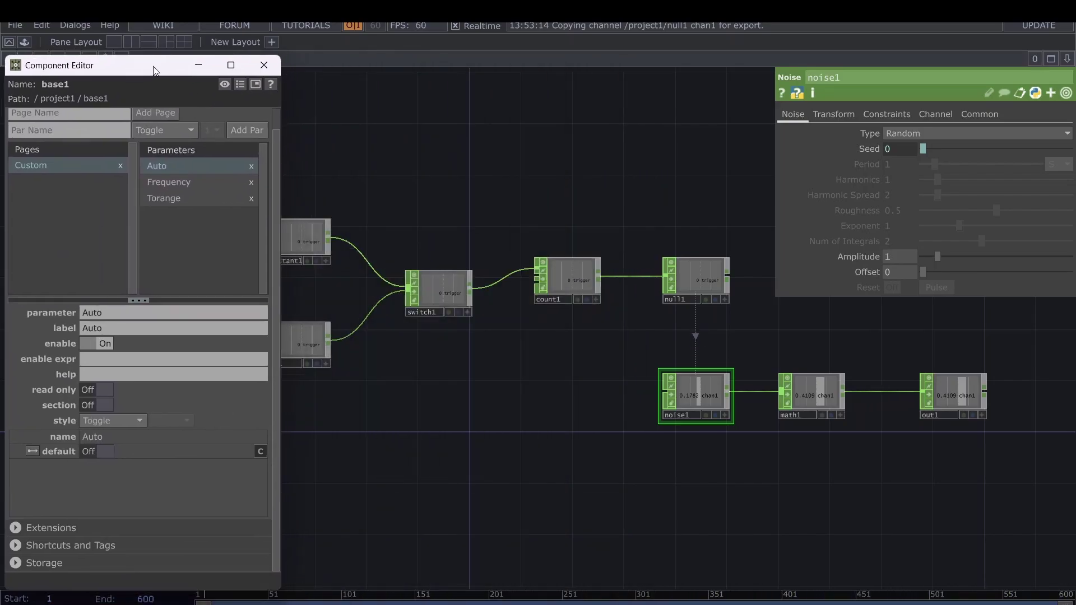
Reference Auto in switch1's Index and switch Auto on to select lfo1.
right_click(184, 62)
left_click(234, 24)
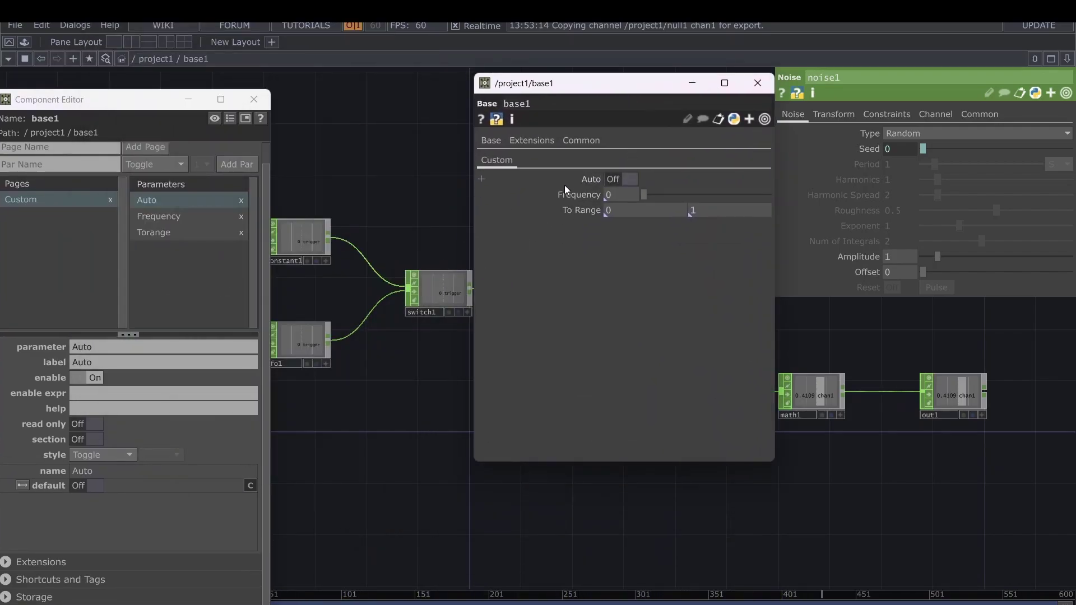
left_click(431, 286)
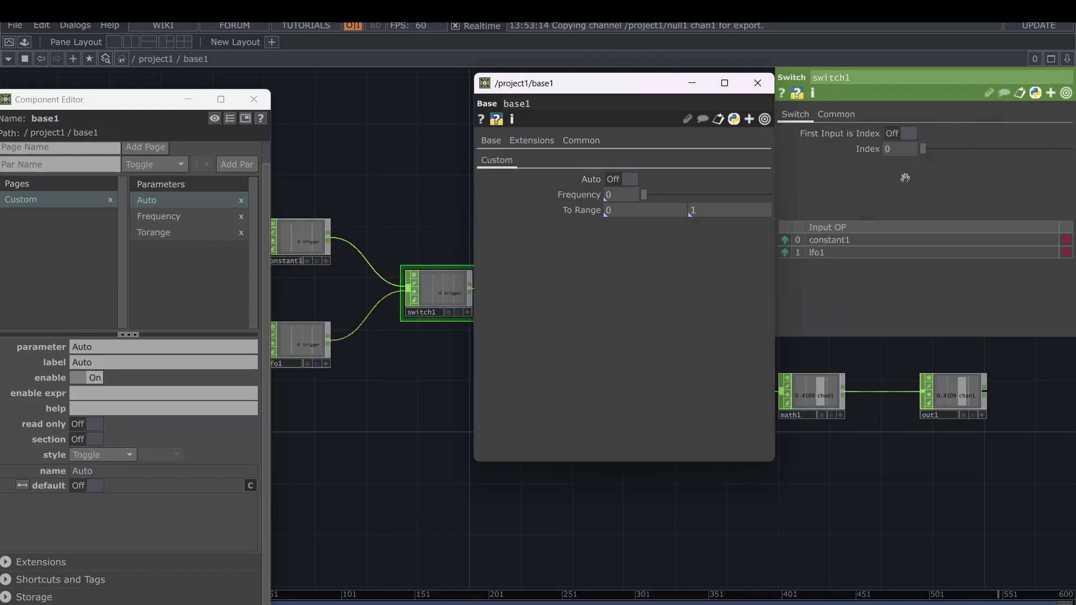
left_click_drag(905, 177, 895, 149)
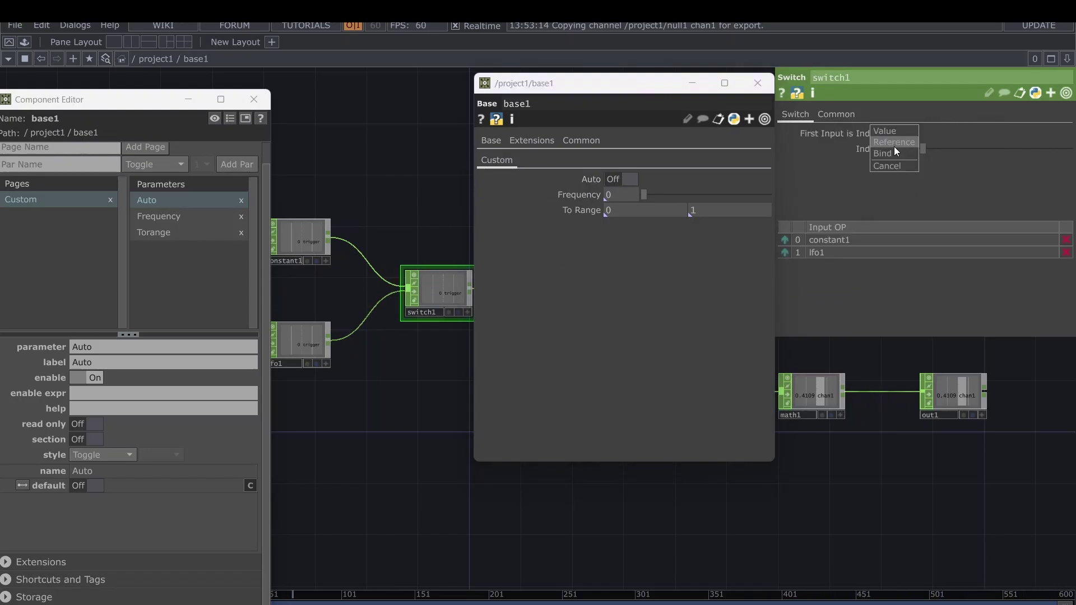
left_click(891, 165)
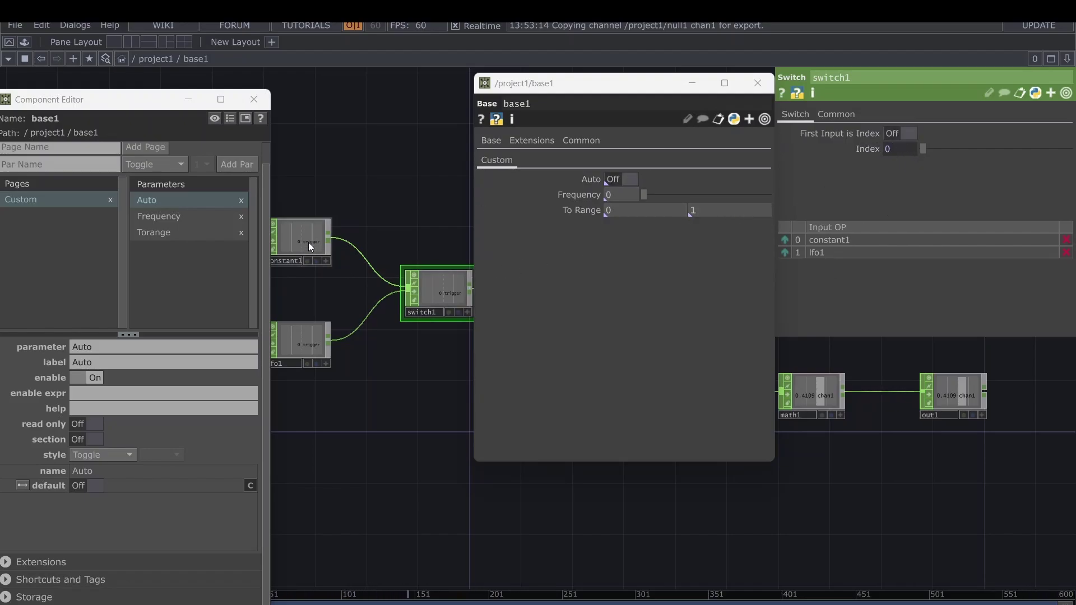
scroll(309, 241, "up", 3)
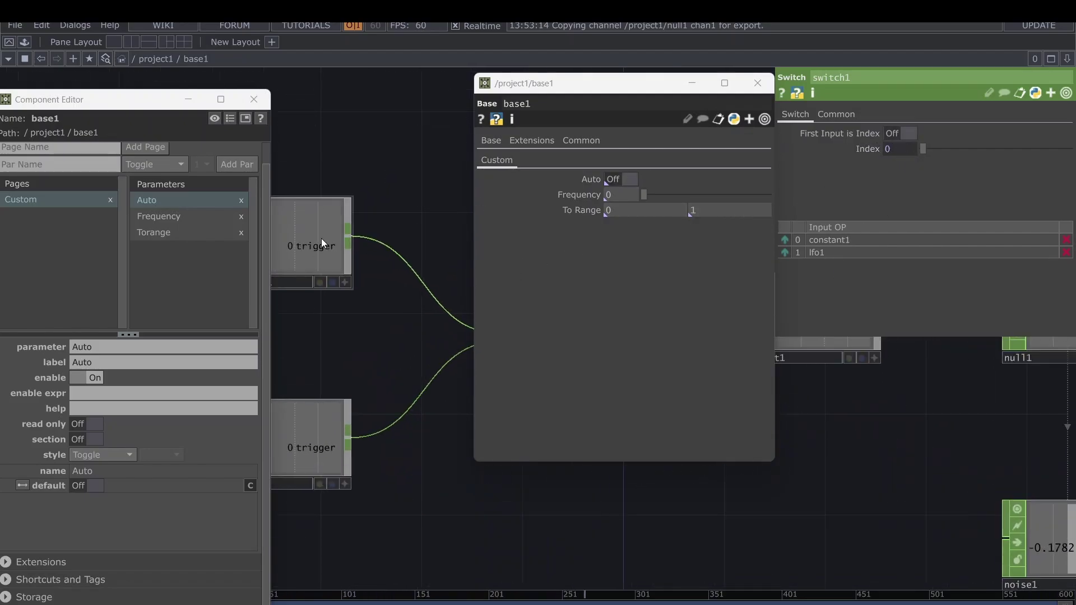
scroll(350, 307, "down", 3)
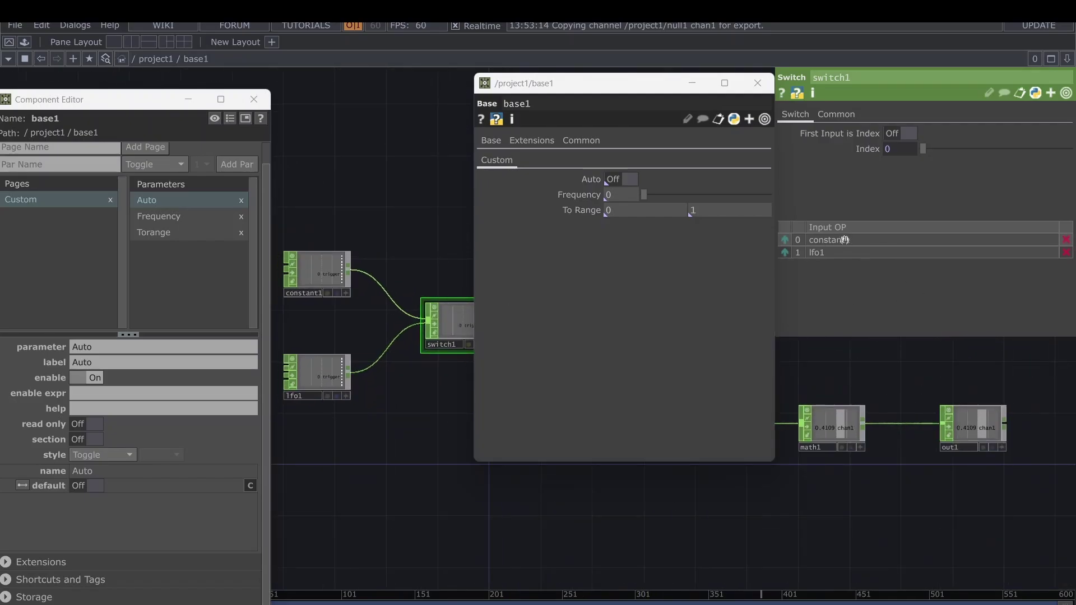
left_click(629, 180)
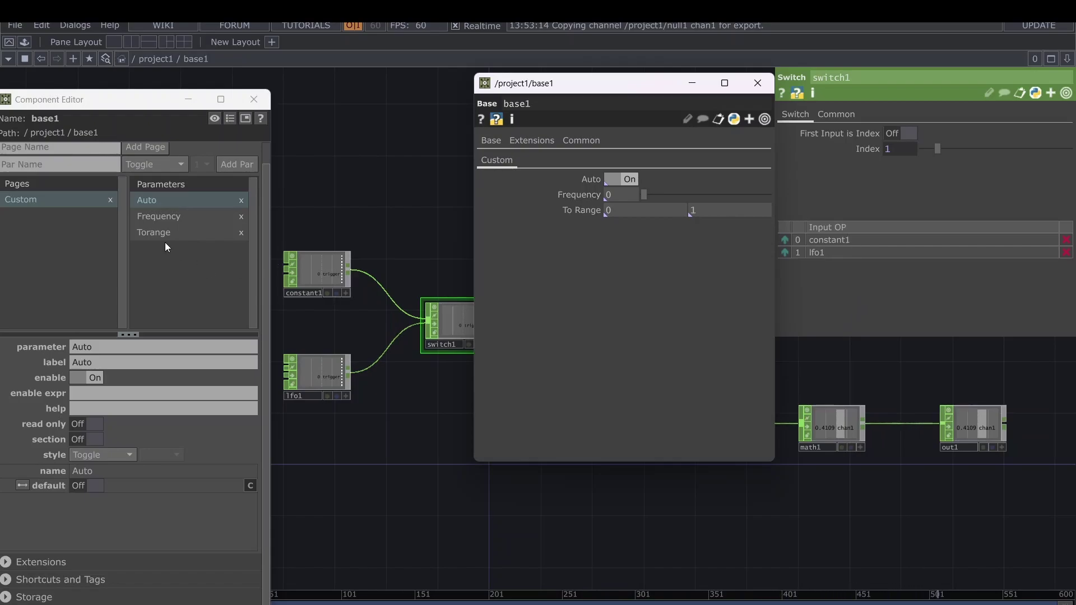
Add a pulse-type custom parameter named 'Trigger' to base1 in the Component Editor.
left_click_drag(116, 108, 159, 97)
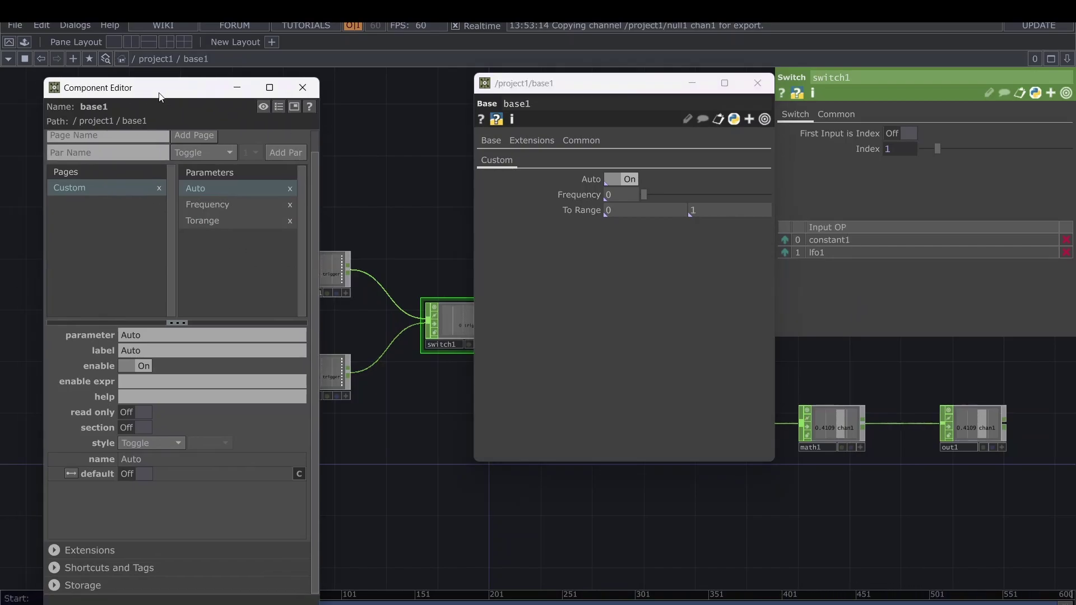
left_click(116, 159)
type("Trigger")
left_click(220, 150)
left_click(243, 216)
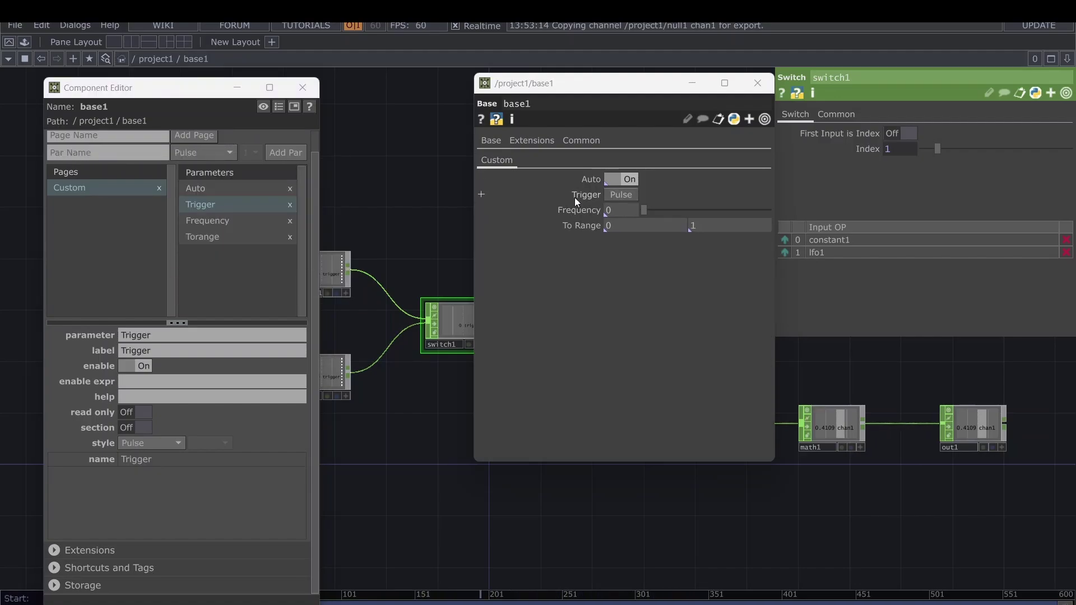
Reference base1's Trigger pulse in constant1's value parameter.
left_click_drag(579, 86, 662, 101)
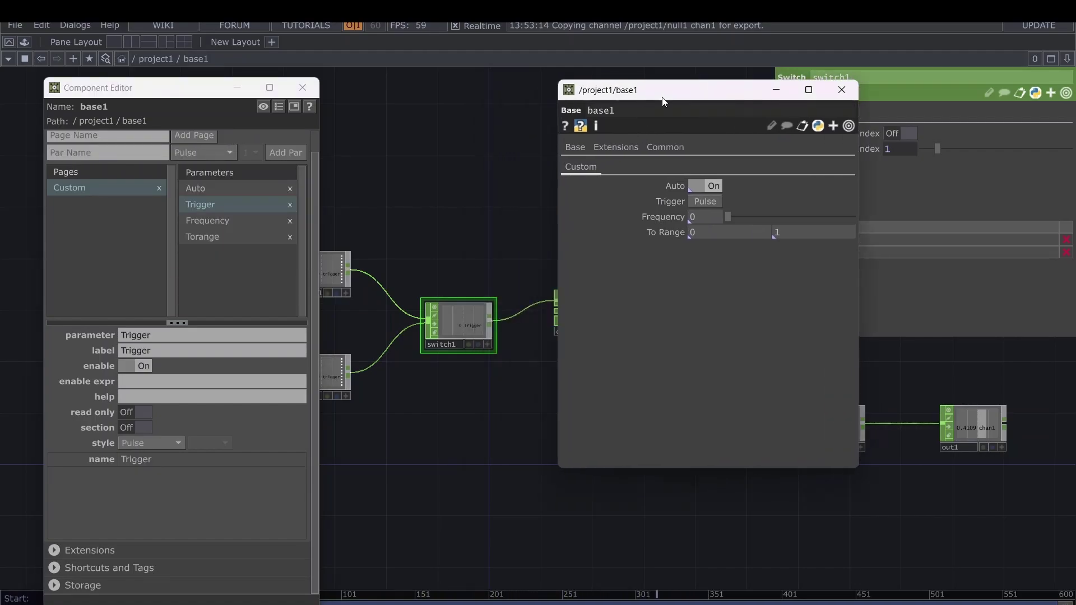
left_click_drag(379, 275, 442, 285)
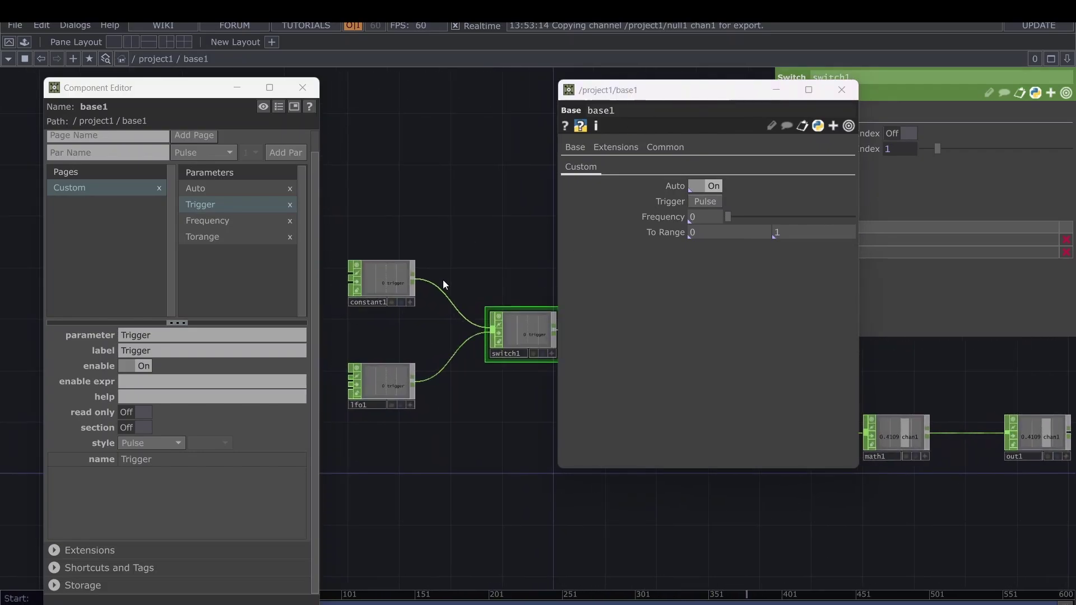
left_click(378, 281)
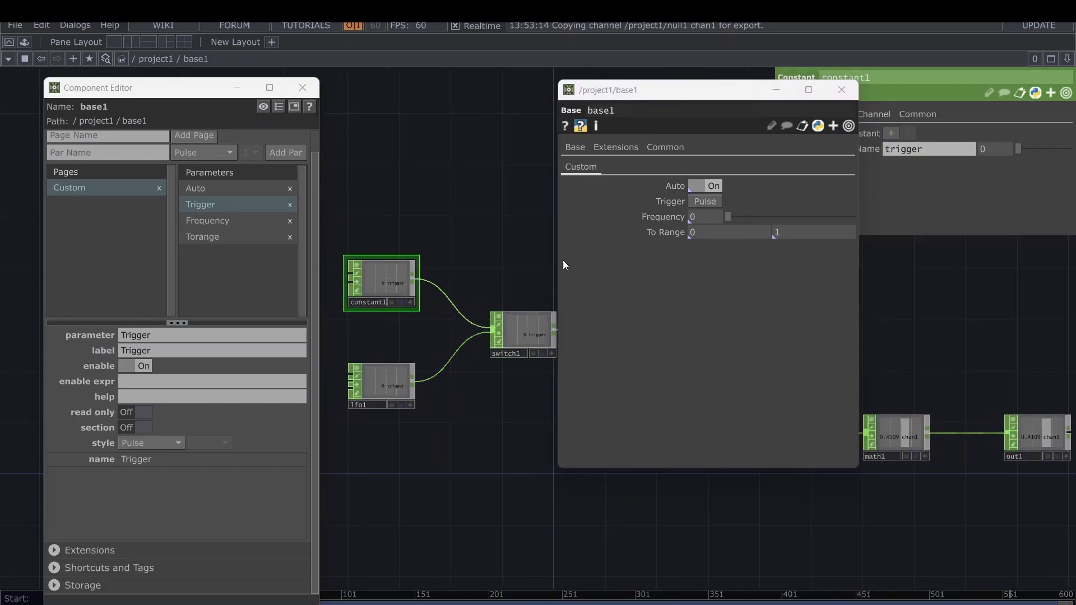
left_click_drag(717, 96, 621, 111)
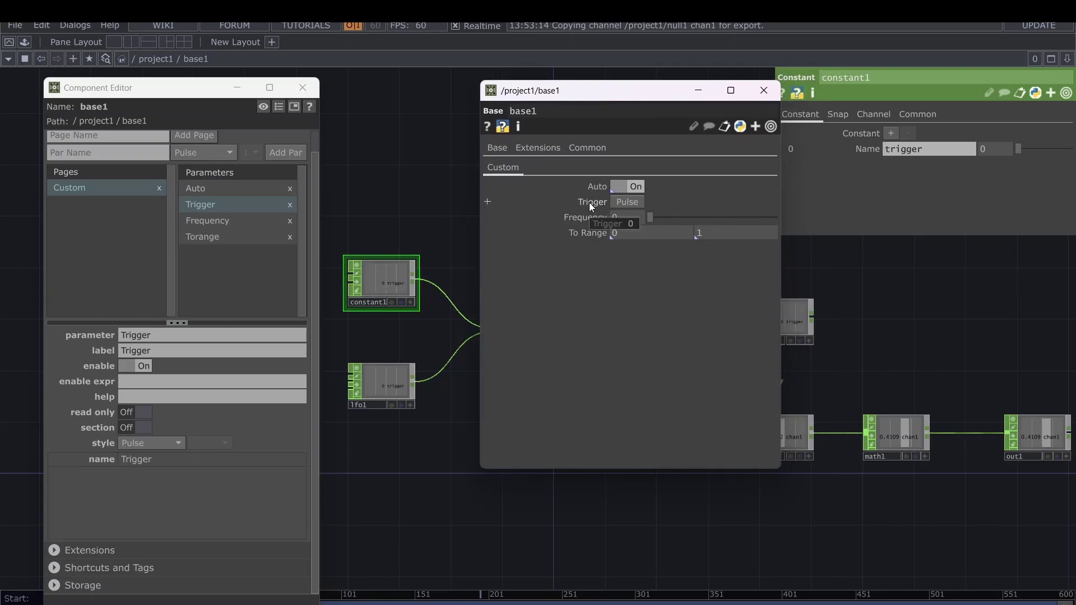
left_click_drag(594, 199, 992, 149)
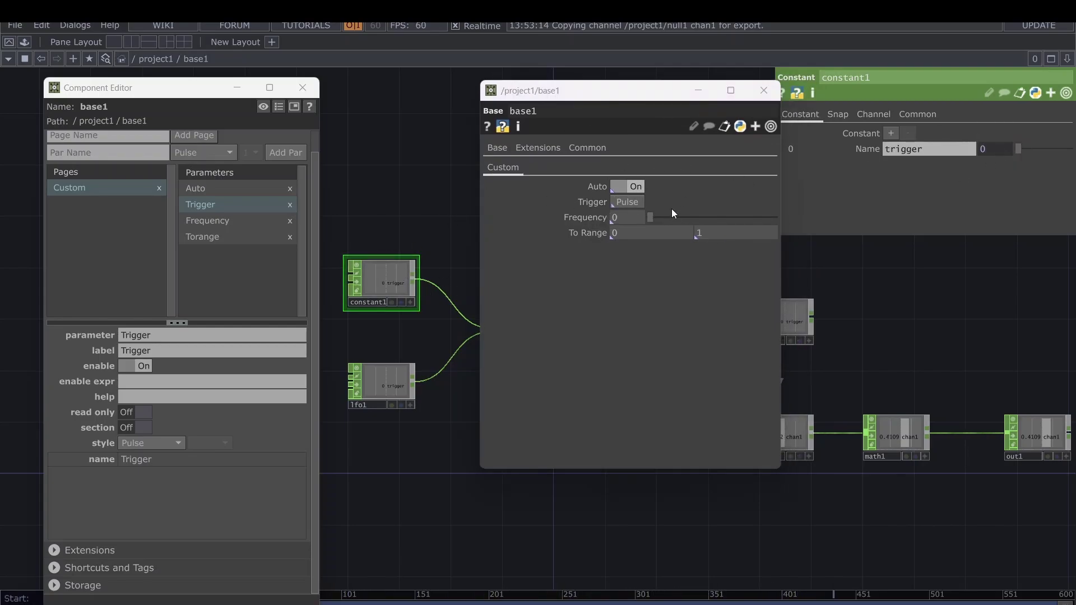
Pulse Trigger several times and confirm count1 advances, now reading 13.
left_click(630, 201)
left_click(630, 201)
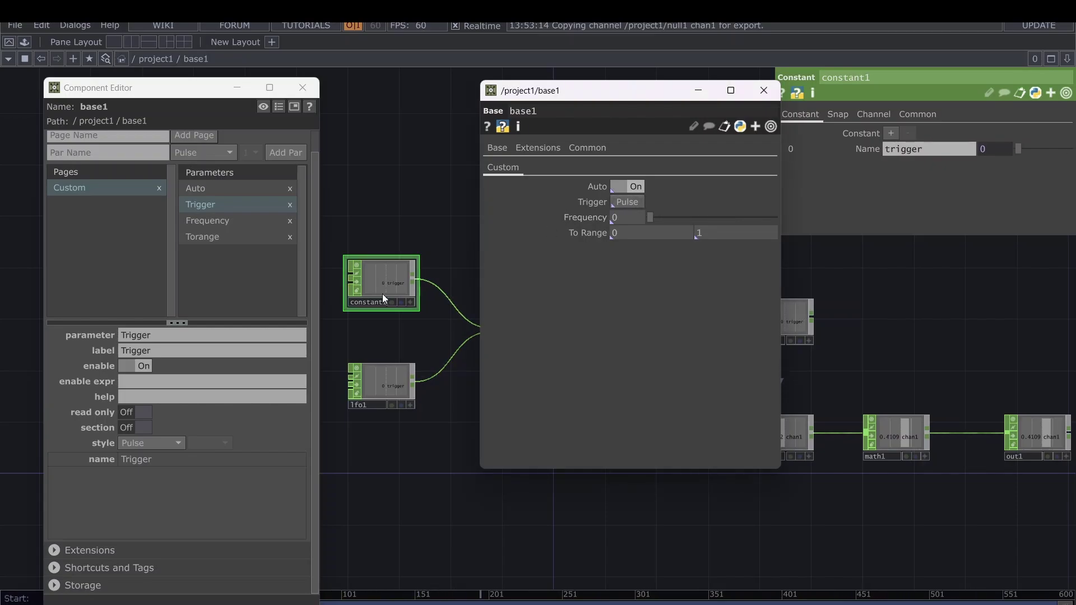
scroll(387, 281, "up", 3)
scroll(390, 273, "up", 2)
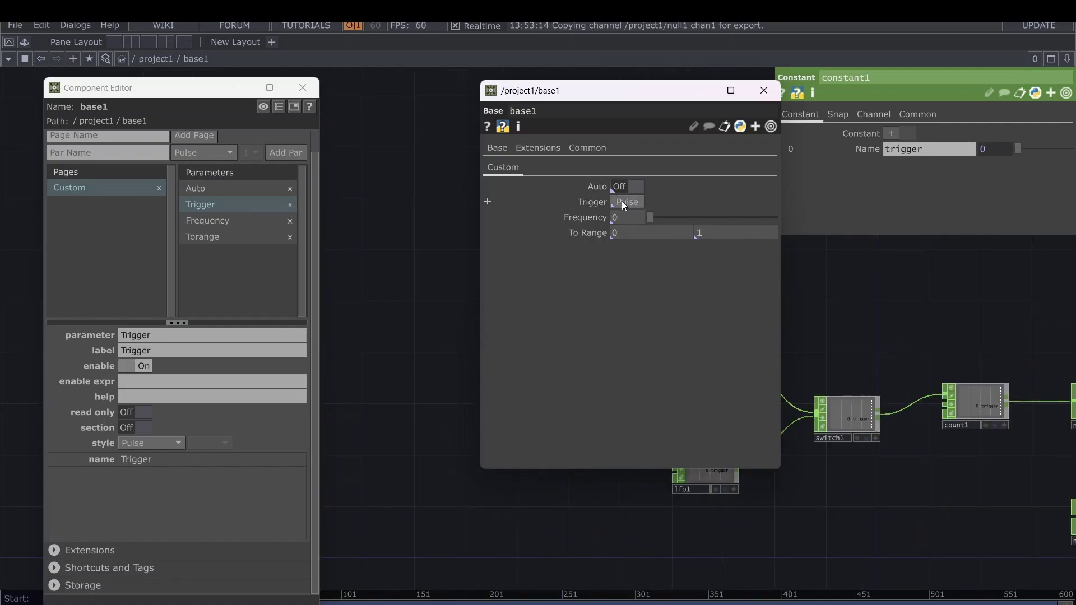
scroll(879, 421, "up", 4)
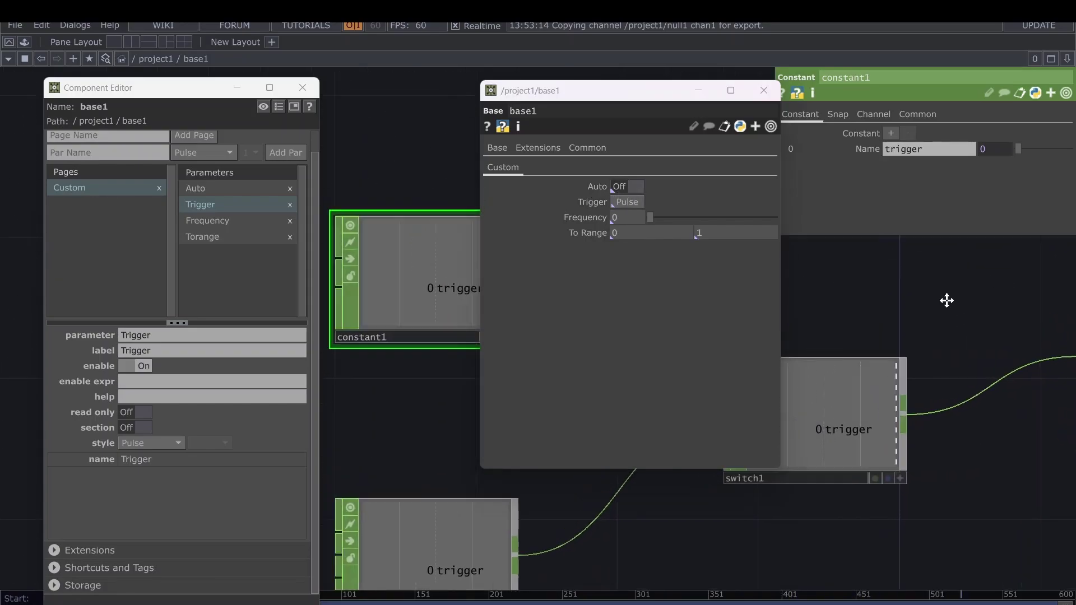
left_click_drag(1036, 328, 840, 357)
scroll(841, 357, "down", 4)
left_click_drag(838, 491, 708, 468)
left_click(630, 203)
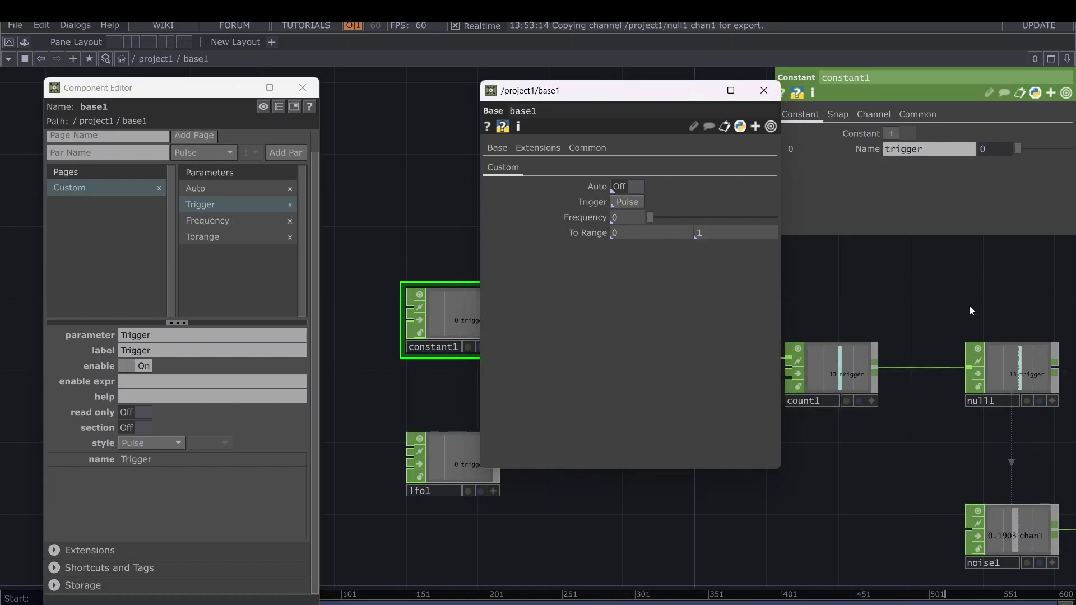
Bind math1's Integer setting to base1 as a menu with Off, Ceiling, Floor and Round.
left_click_drag(969, 306, 734, 252)
left_click_drag(1003, 411, 813, 329)
left_click_drag(944, 504, 1073, 498)
left_click(923, 400)
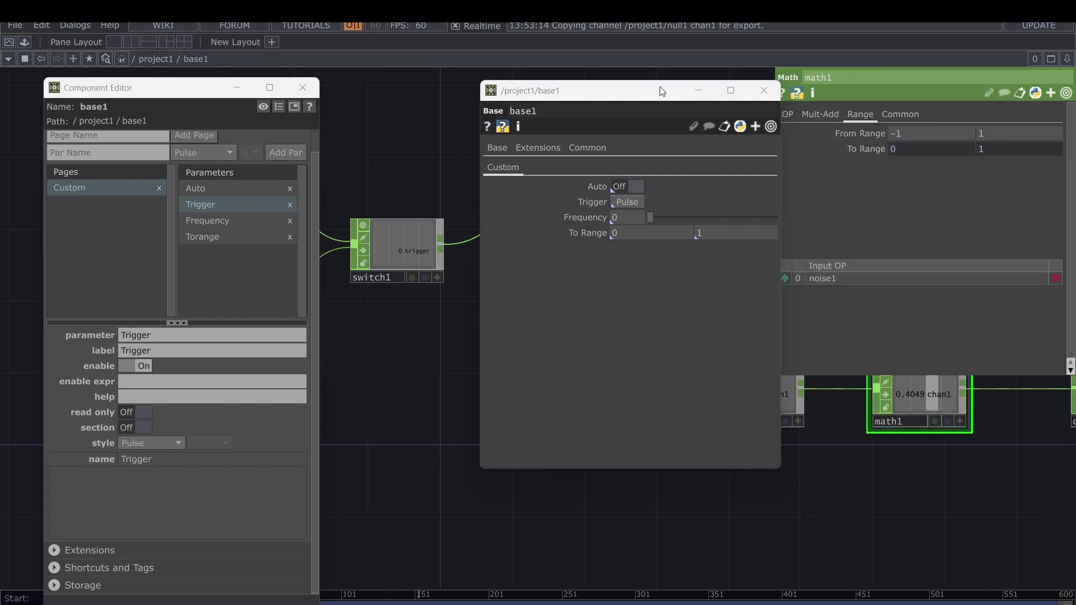
left_click_drag(661, 89, 554, 88)
left_click(786, 116)
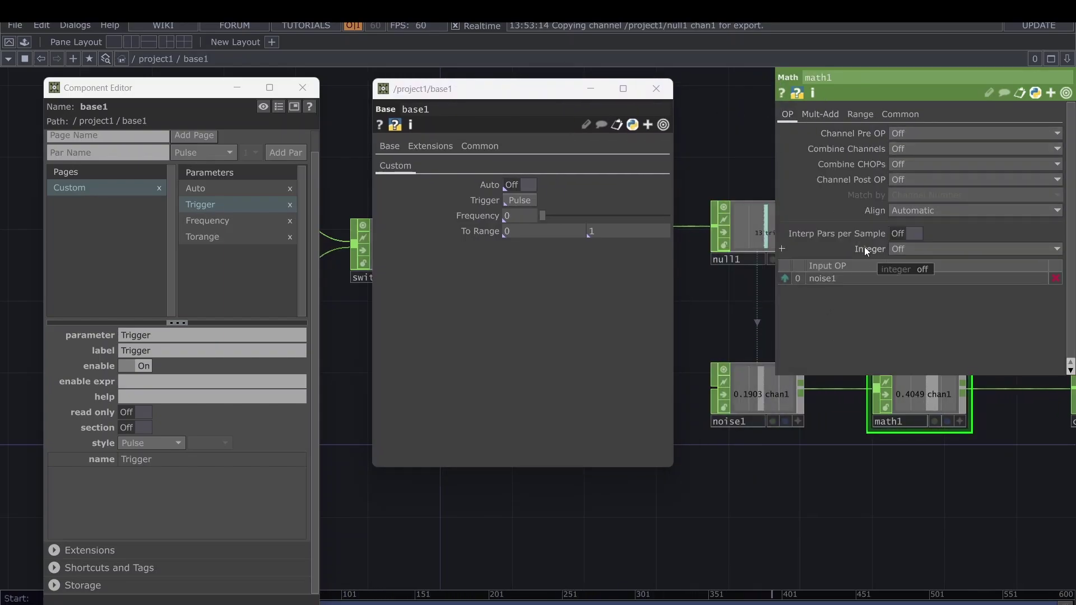
left_click_drag(869, 250, 230, 261)
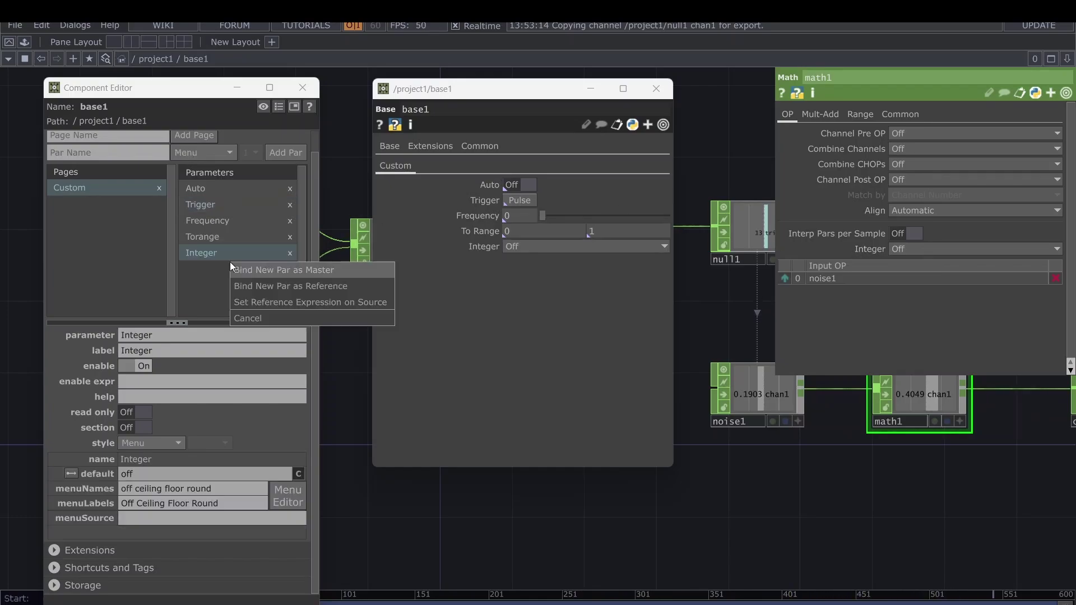
left_click(262, 274)
left_click(593, 247)
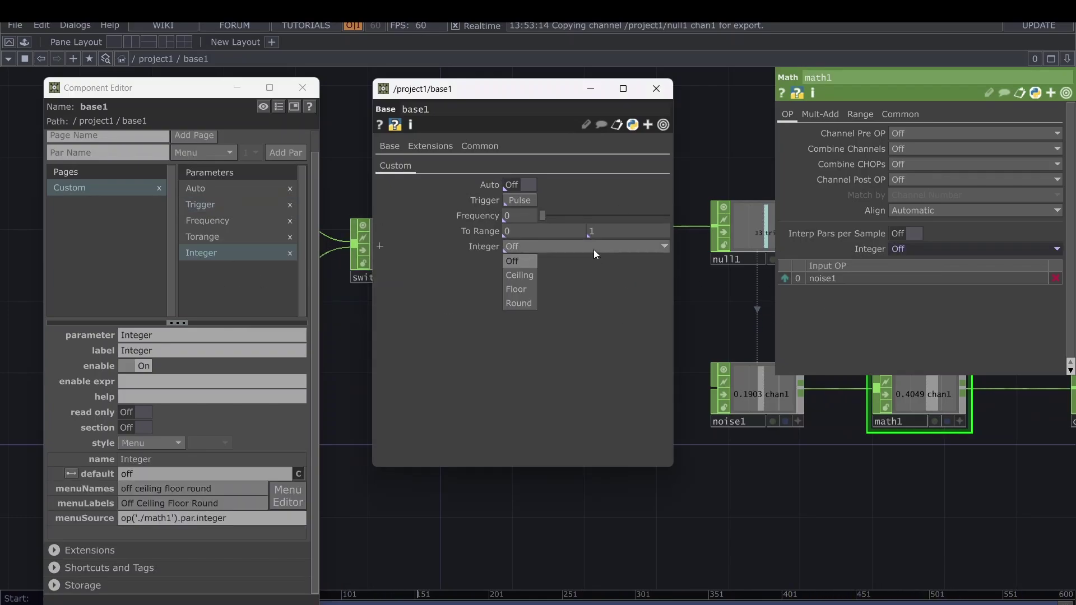
Close base1's parameter window and Component Editor, then exit to project1 and show base1's live channel value.
left_click(658, 96)
left_click(302, 88)
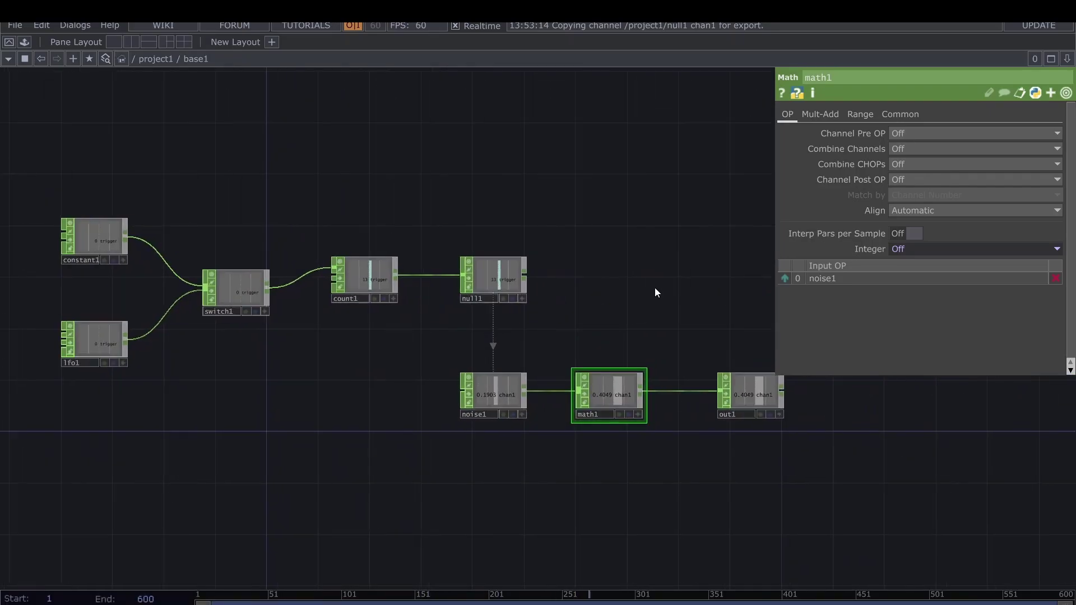
key("u")
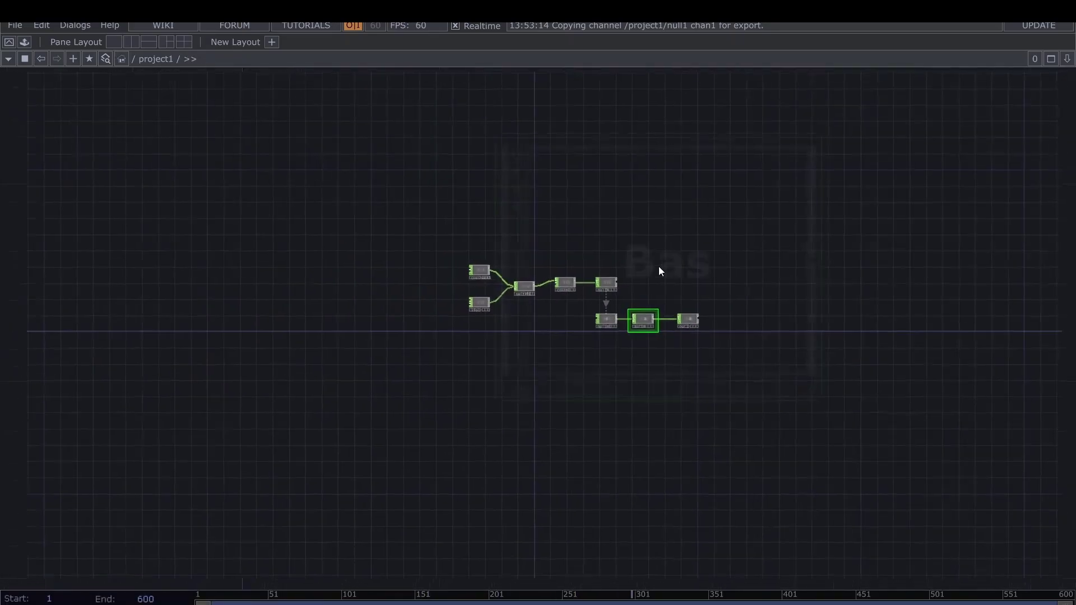
scroll(659, 271, "down", 4)
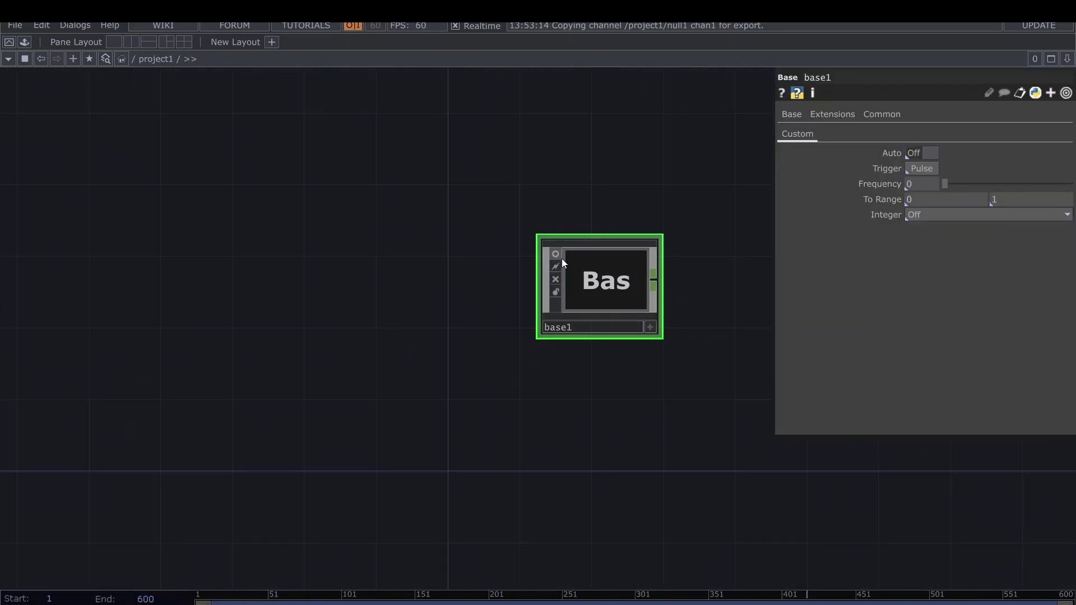
left_click(558, 255)
scroll(600, 293, "up", 3)
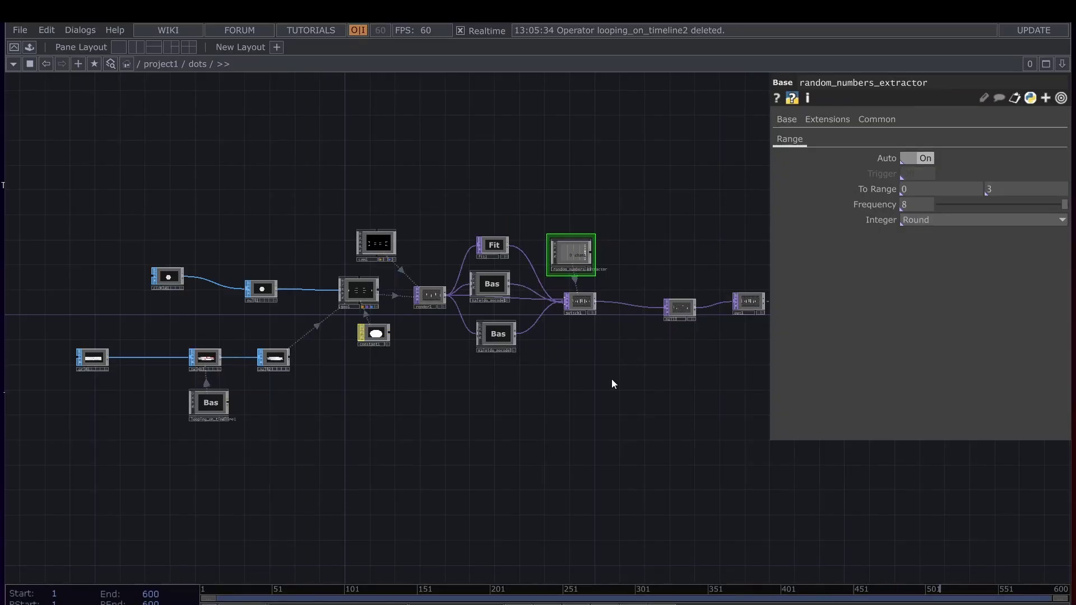
Display out1's dots result behind the network.
left_click_drag(615, 335, 538, 357)
scroll(629, 336, "up", 6)
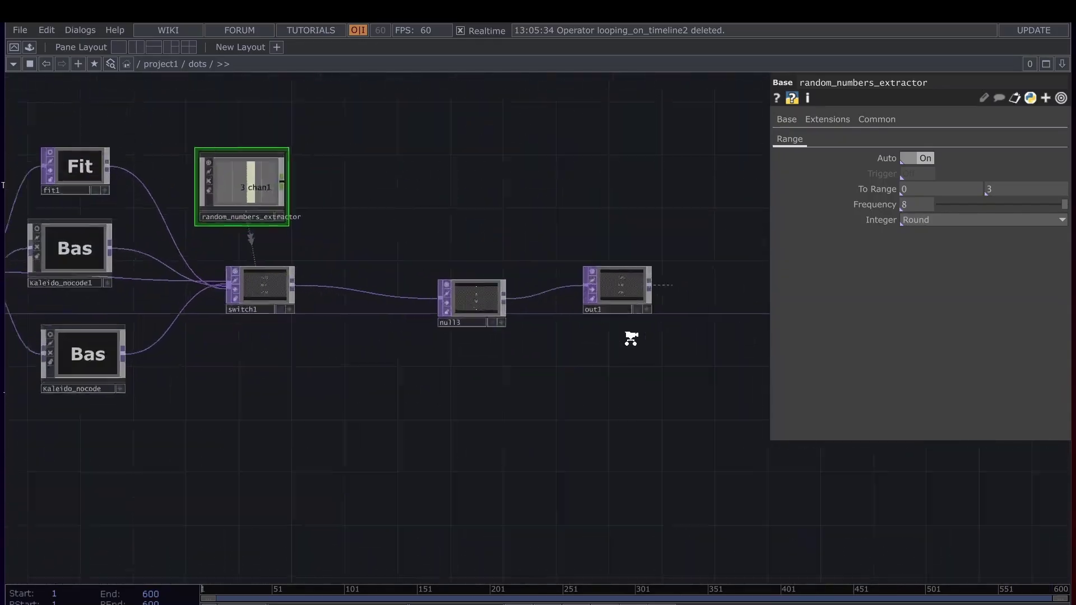
left_click(650, 301)
scroll(616, 347, "down", 6)
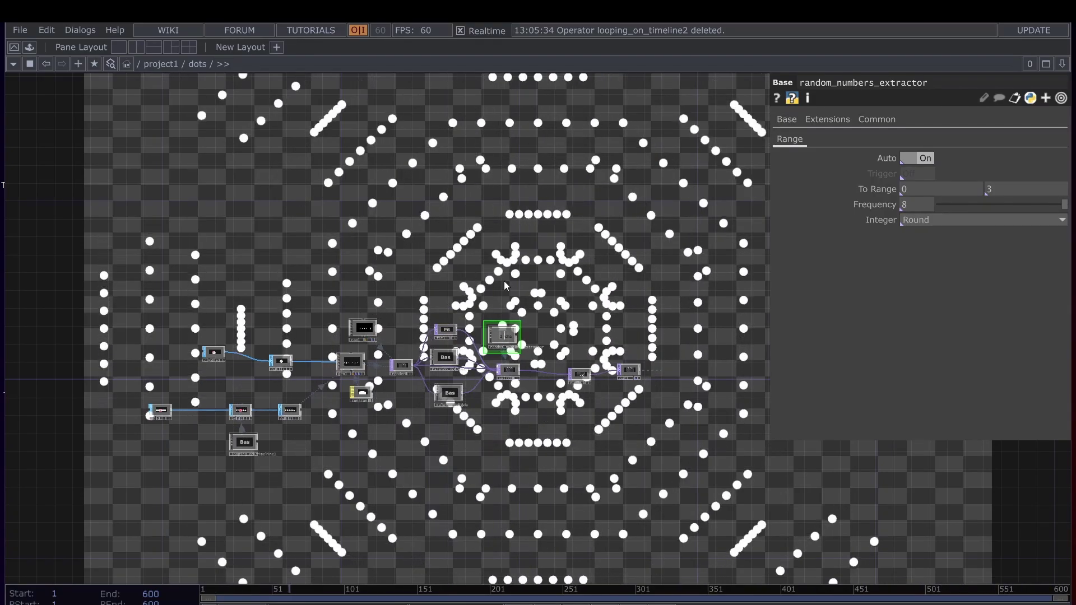
scroll(279, 252, "up", 10)
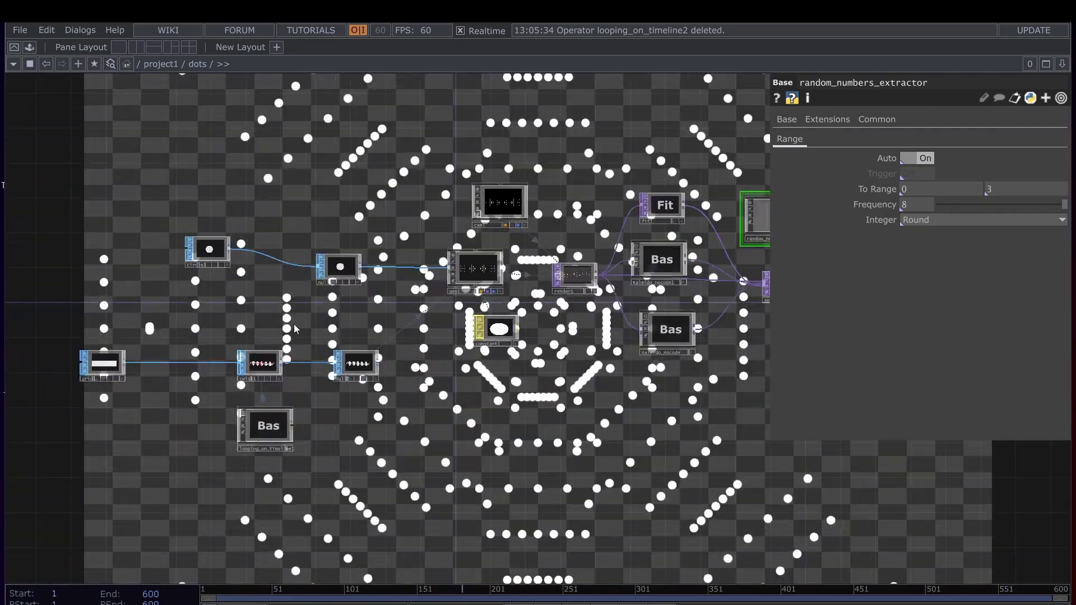
Align circle1 level with null1 and inspect geo1's dot layout.
left_click_drag(279, 252, 345, 285)
left_click_drag(415, 353, 350, 357)
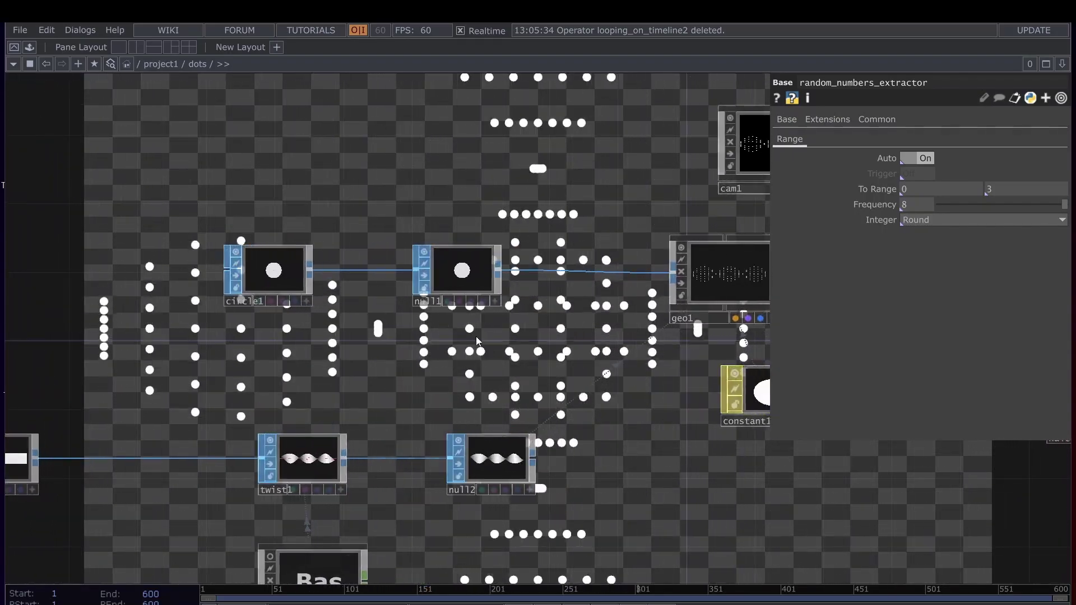
scroll(386, 525, "up", 5)
left_click_drag(386, 525, 640, 312)
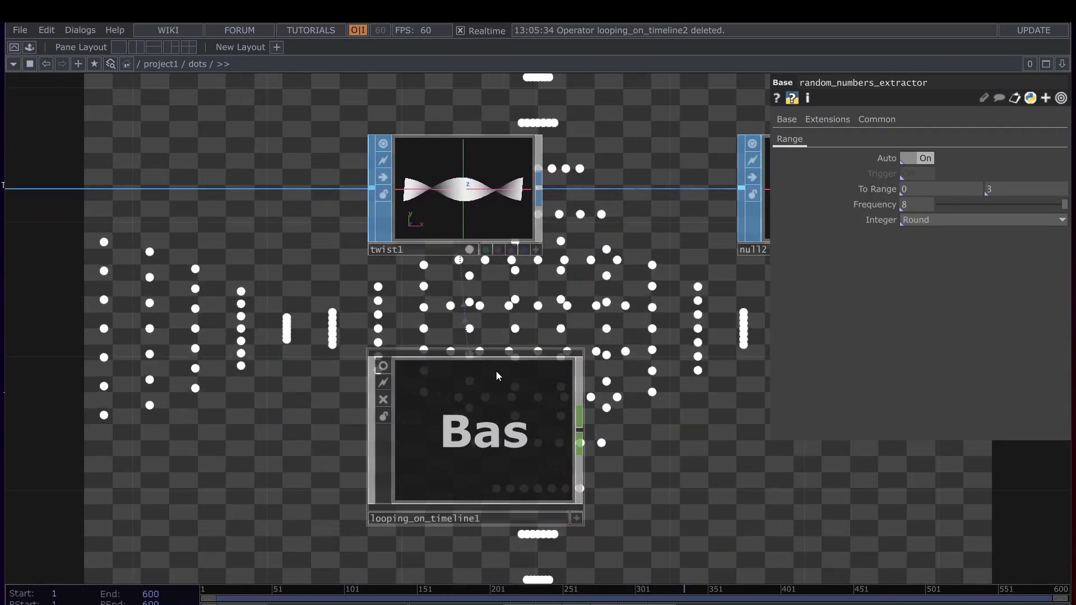
left_click_drag(442, 521, 129, 560)
scroll(129, 560, "down", 3)
left_click_drag(713, 191, 559, 316)
left_click_drag(698, 187, 605, 281)
scroll(507, 301, "up", 10)
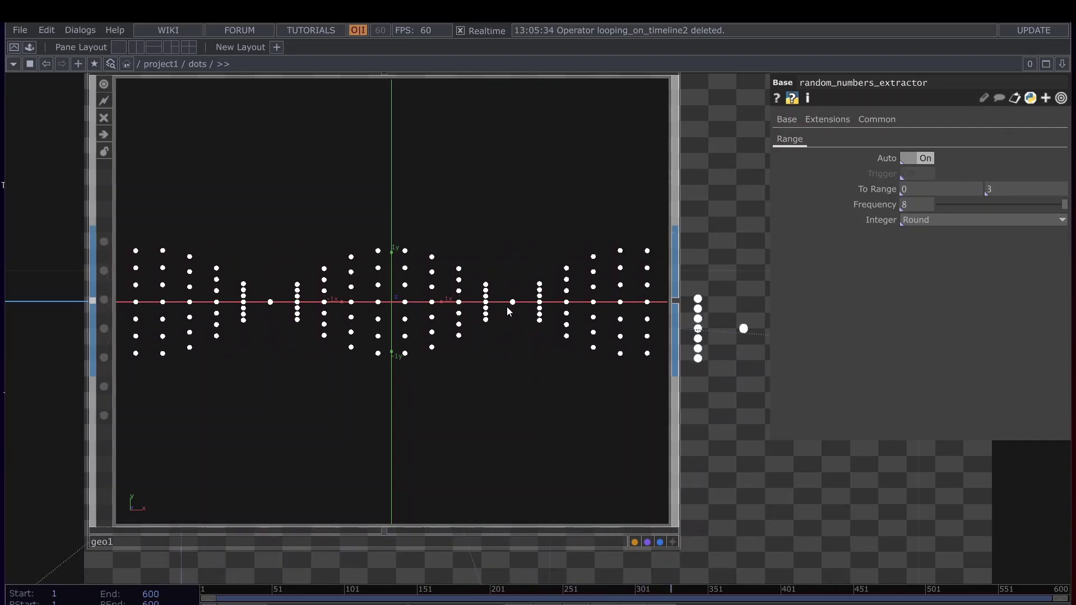
scroll(503, 312, "down", 3)
Review cam1, render1, fit1, the Kaleido_nocode nodes and random_numbers_extractor feeding switch1.
left_click_drag(509, 375, 253, 378)
scroll(400, 360, "down", 3)
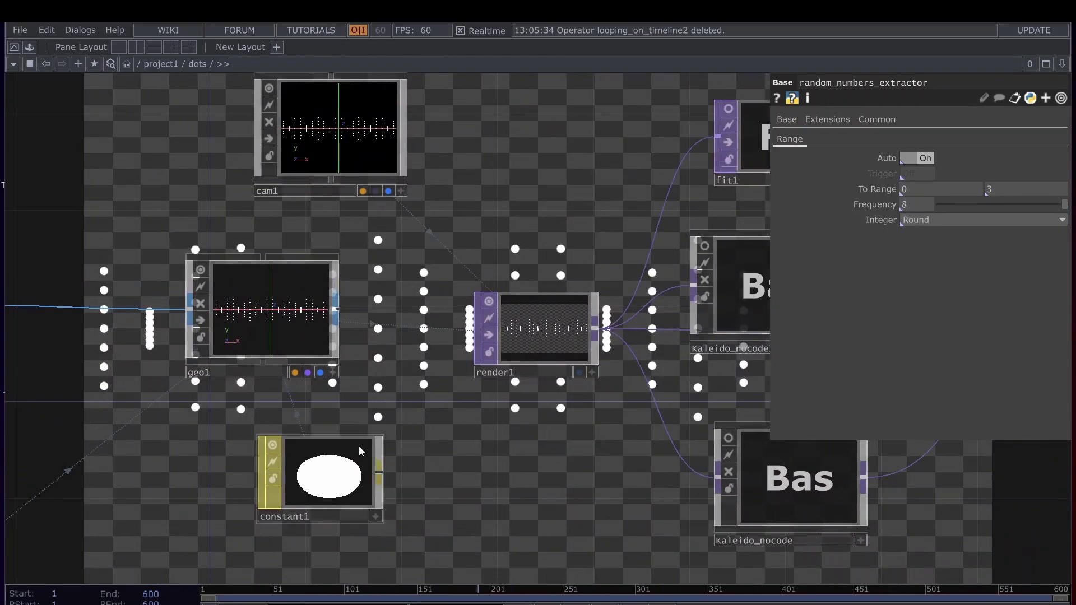
left_click_drag(525, 442, 401, 480)
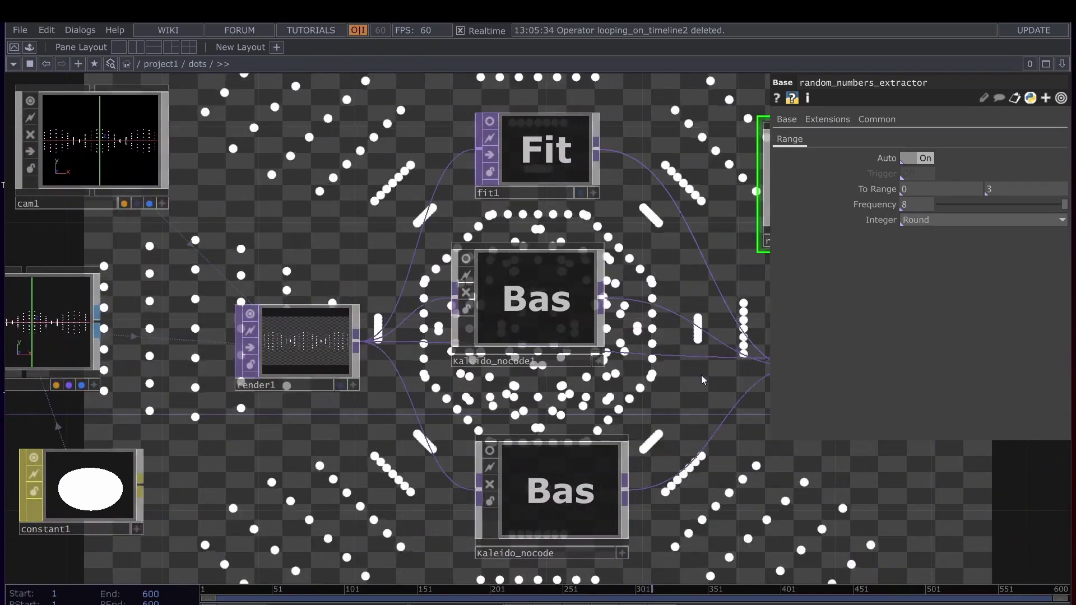
left_click_drag(580, 175, 440, 179)
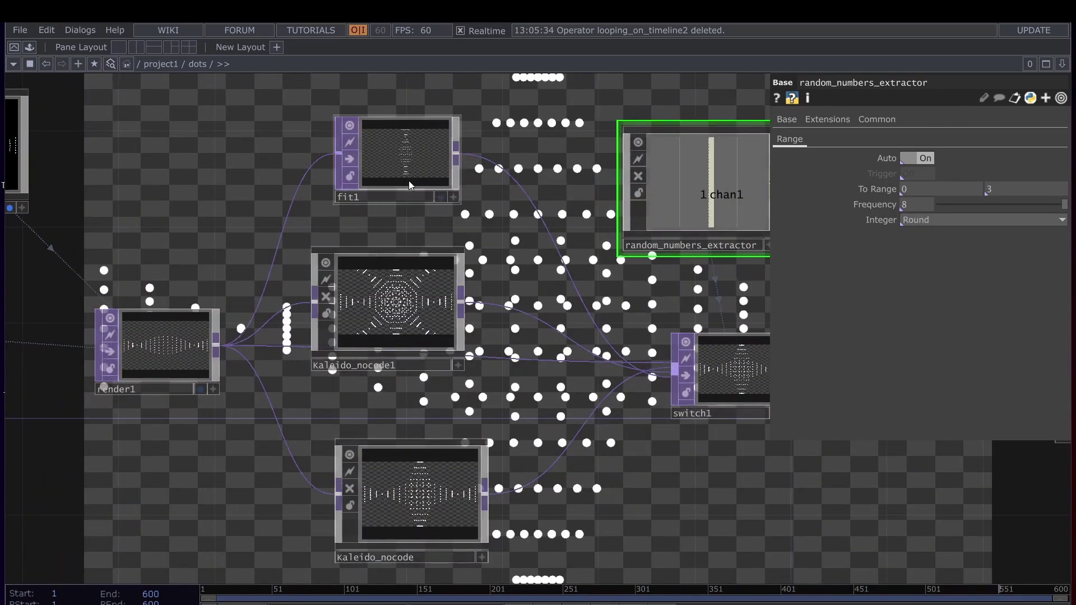
scroll(407, 184, "up", 5)
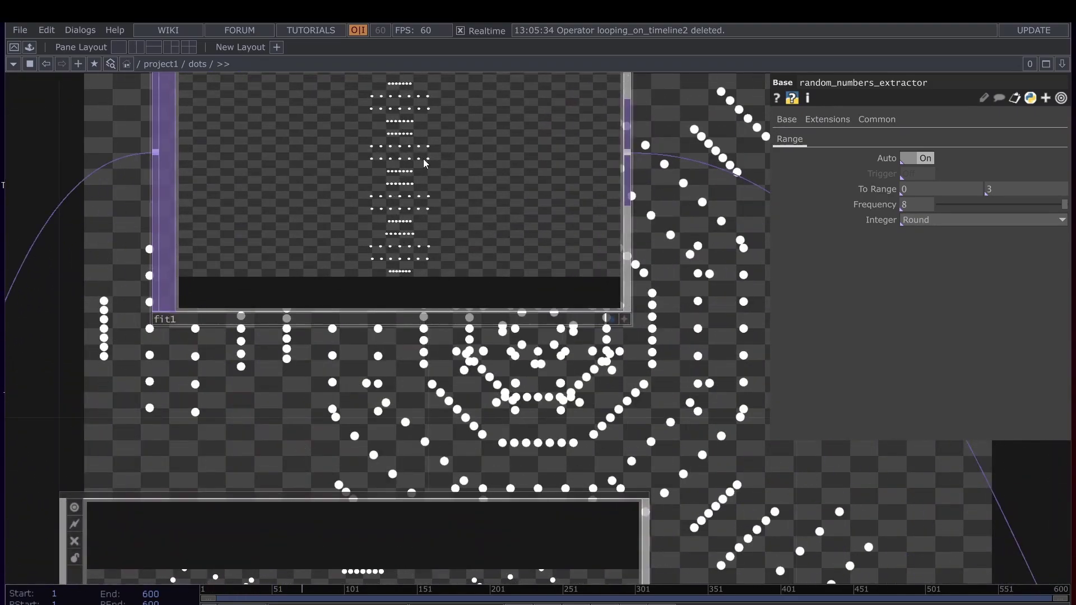
scroll(421, 189, "down", 5)
left_click_drag(472, 178, 519, 34)
scroll(521, 352, "down", 2)
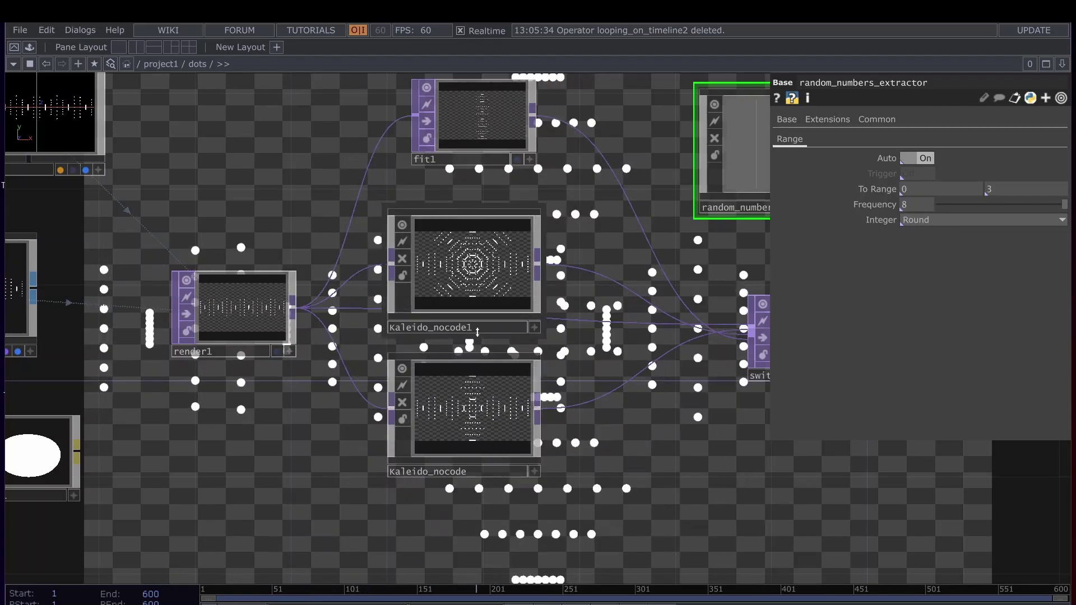
scroll(474, 339, "up", 3)
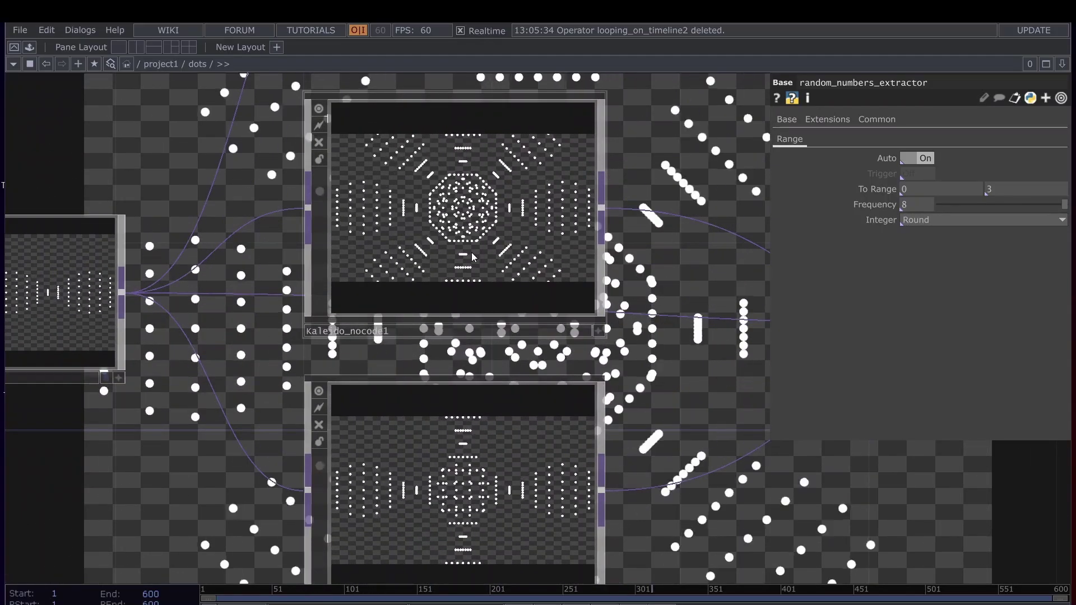
left_click(471, 259)
scroll(459, 357, "down", 5)
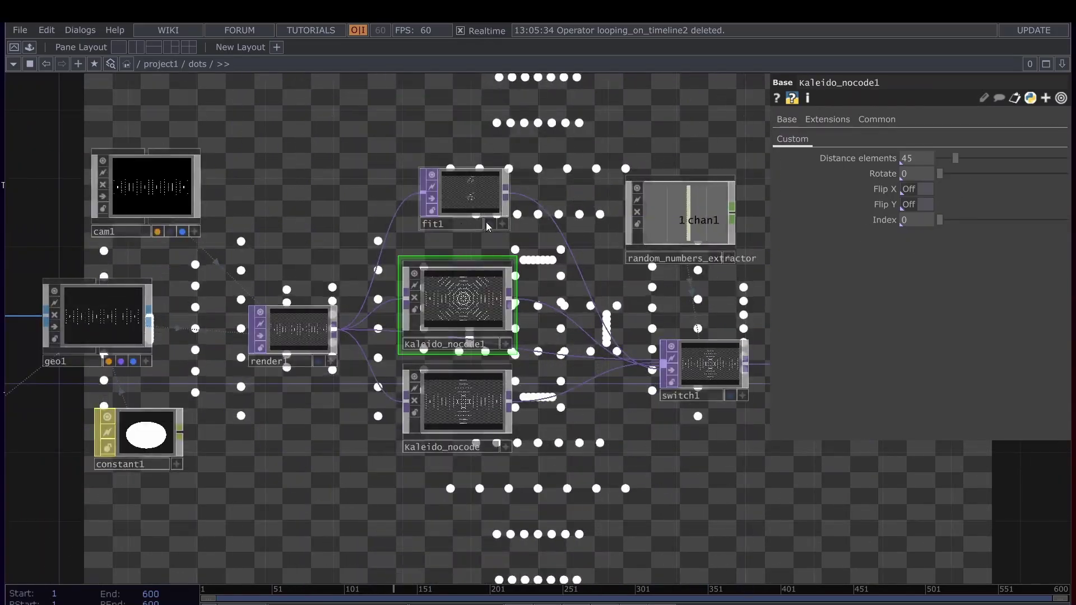
left_click(696, 364)
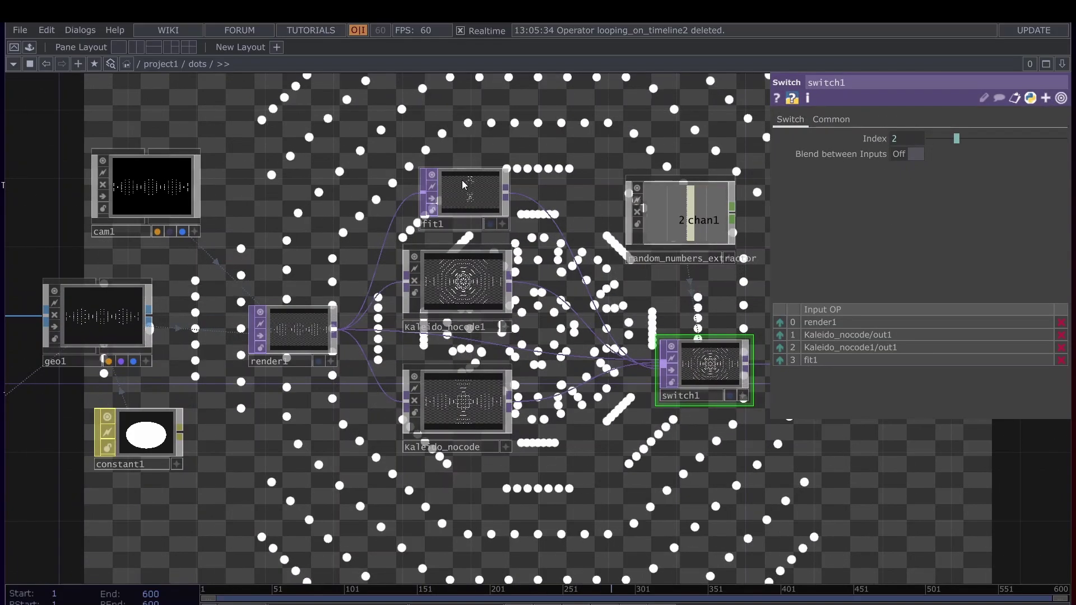
scroll(450, 290, "up", 1)
scroll(450, 290, "up", 3)
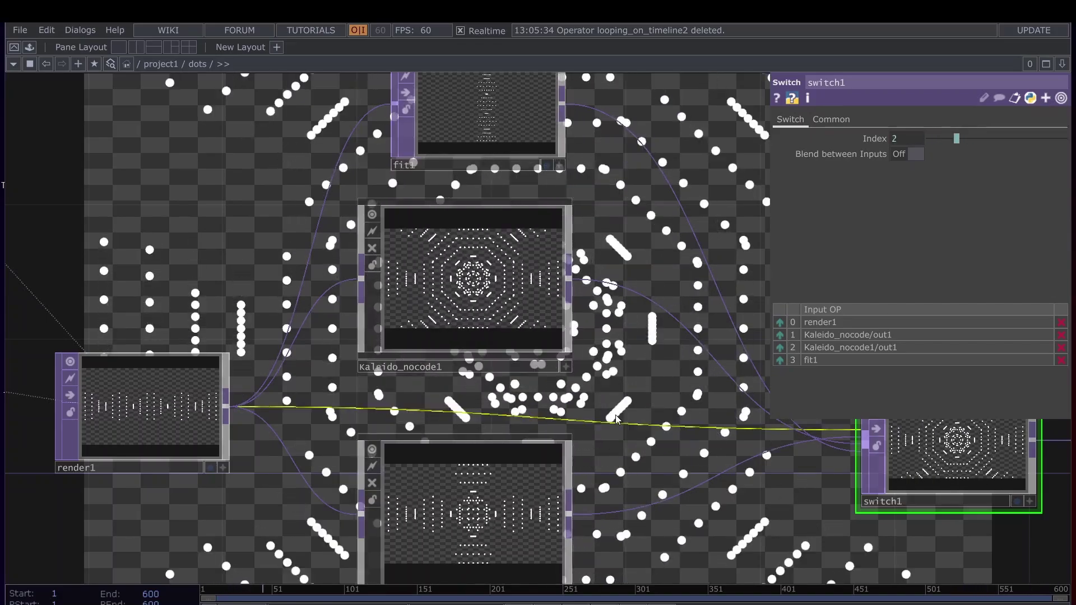
left_click_drag(577, 345, 469, 270)
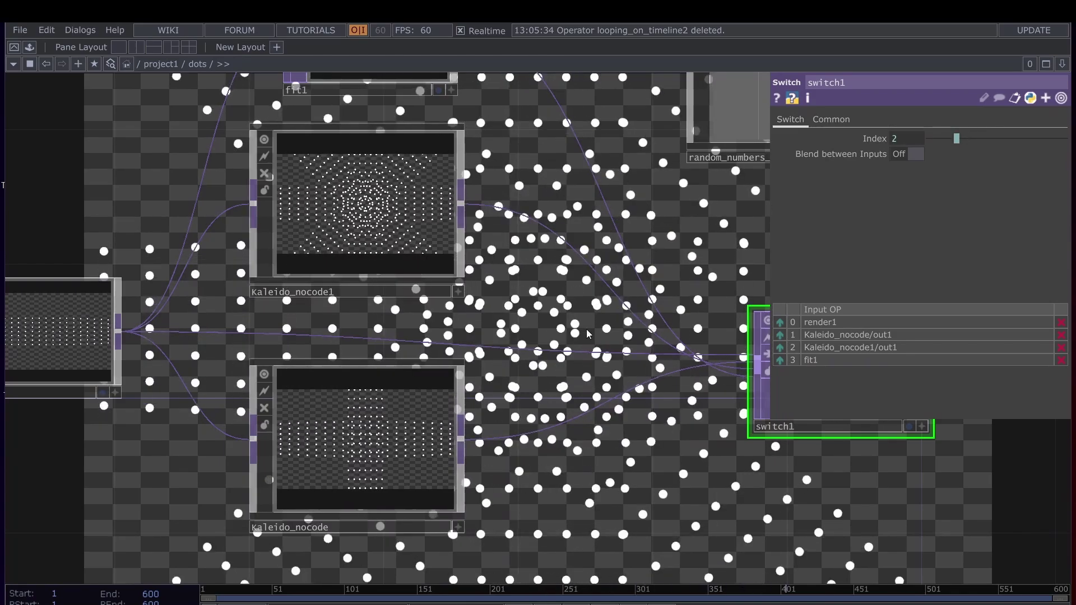
left_click_drag(578, 327, 307, 272)
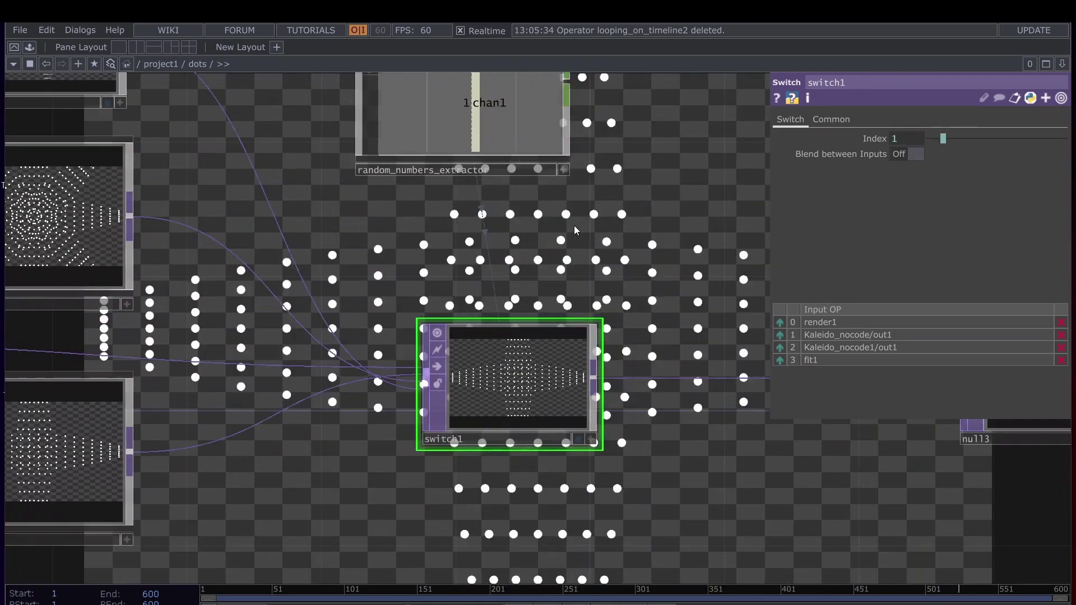
left_click(475, 173)
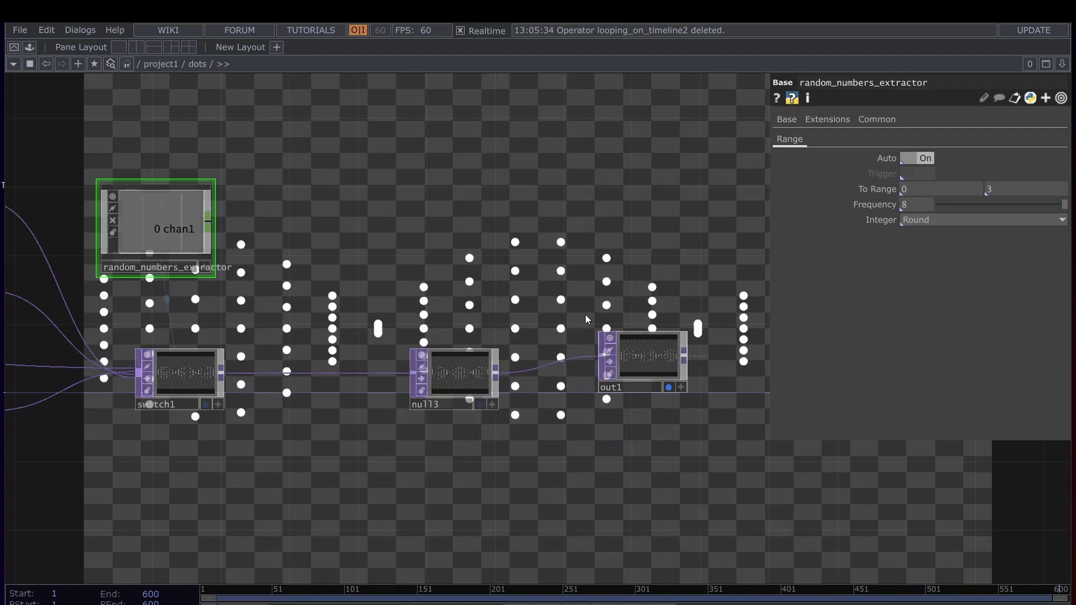
Nudge the random_numbers_extractor node slightly to the right.
scroll(748, 331, "down", 5)
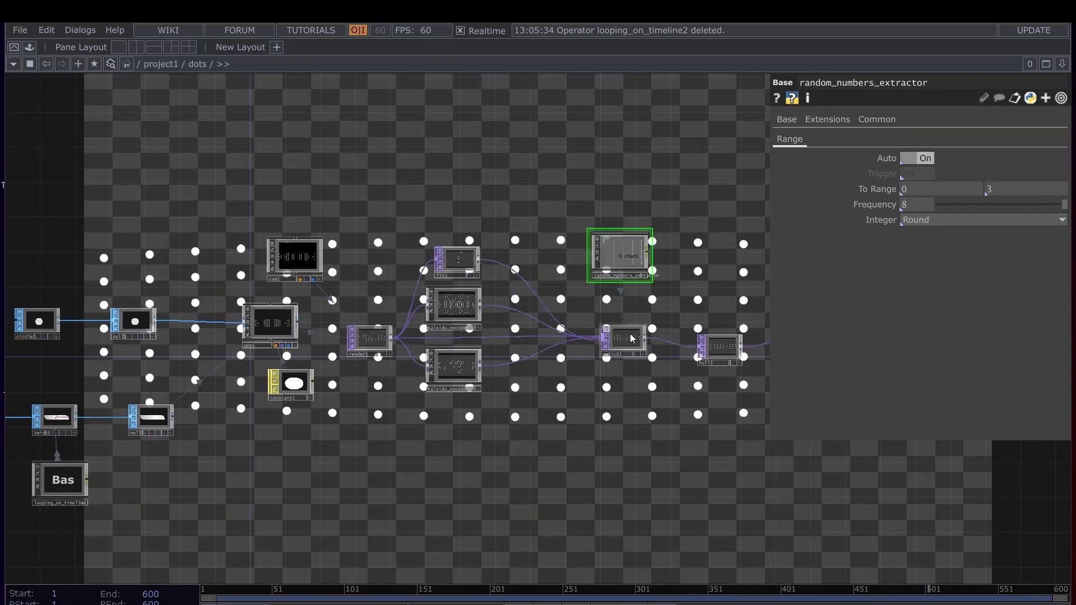
scroll(631, 324, "up", 5)
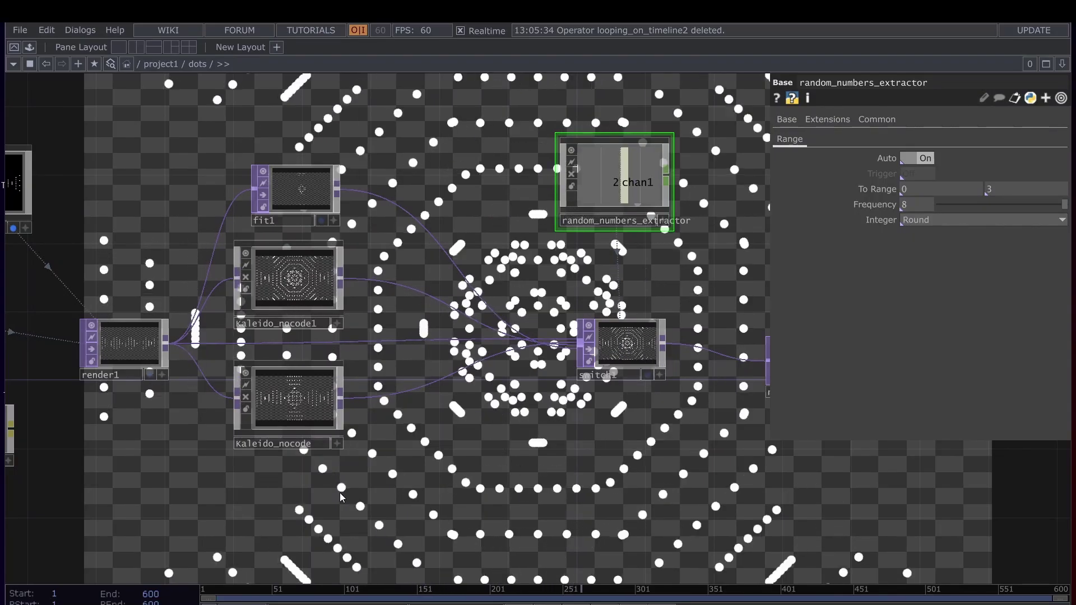
left_click_drag(605, 179, 632, 173)
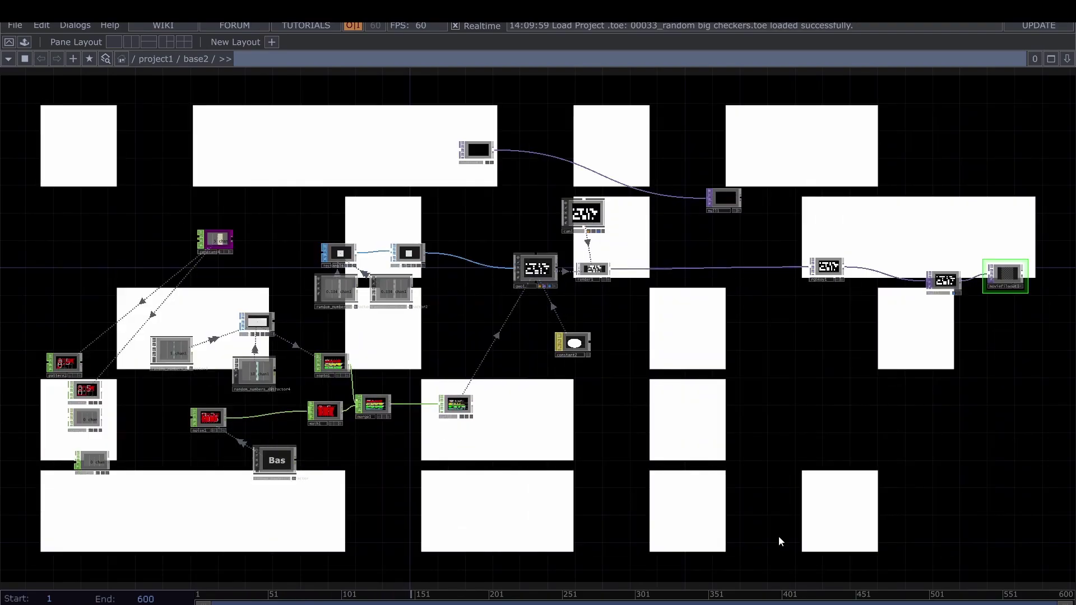
Turn off the background output and pan the checker network to grid1 and its two extractor inputs.
left_click_drag(807, 423, 653, 438)
scroll(835, 289, "up", 3)
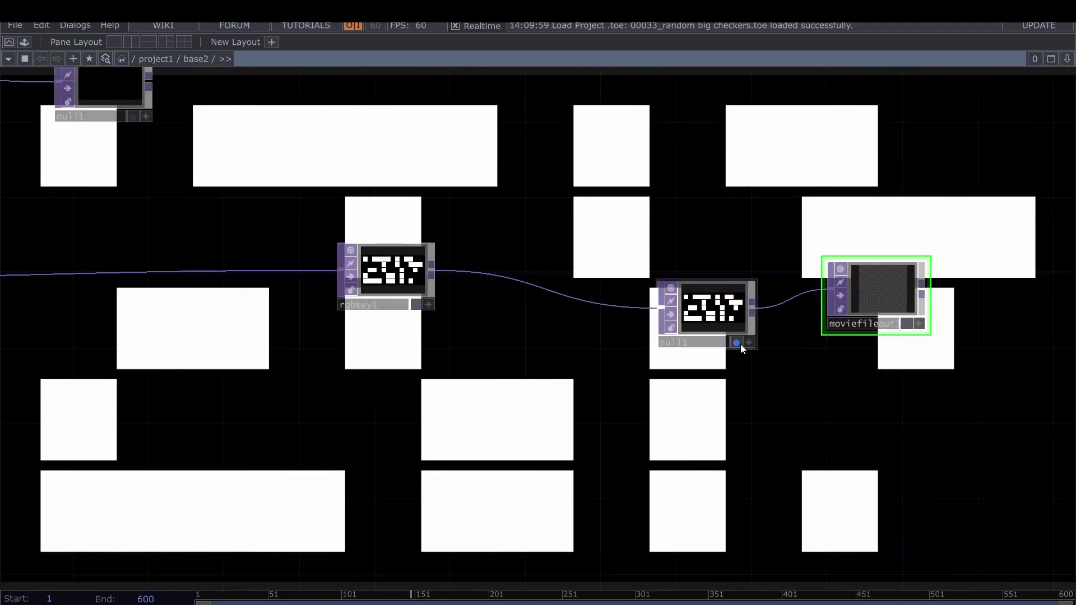
left_click(737, 342)
scroll(585, 381, "down", 5)
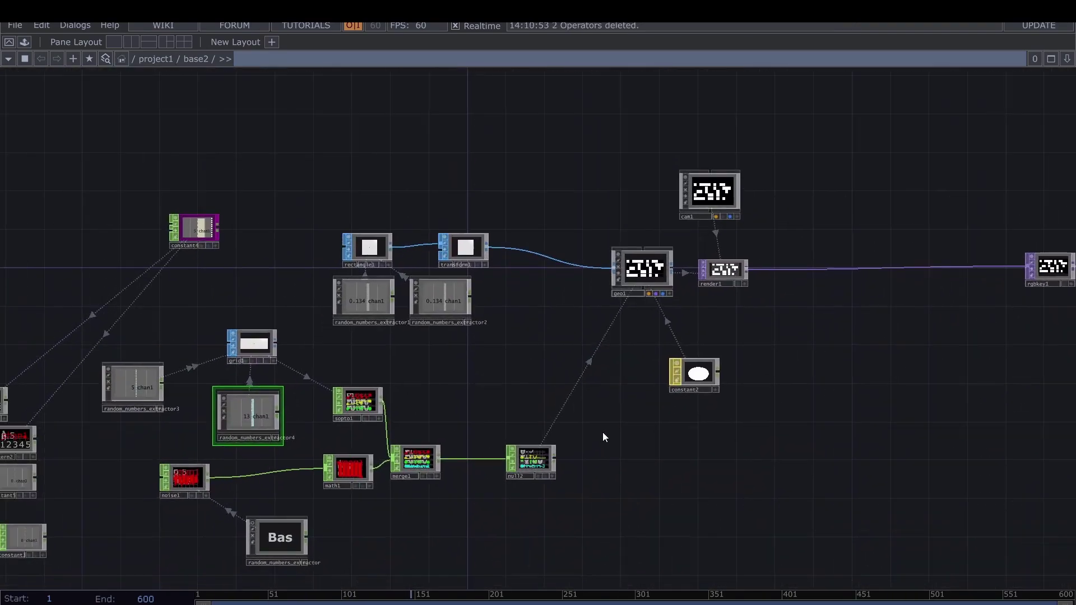
left_click_drag(713, 441, 1017, 359)
left_click_drag(981, 314, 786, 353)
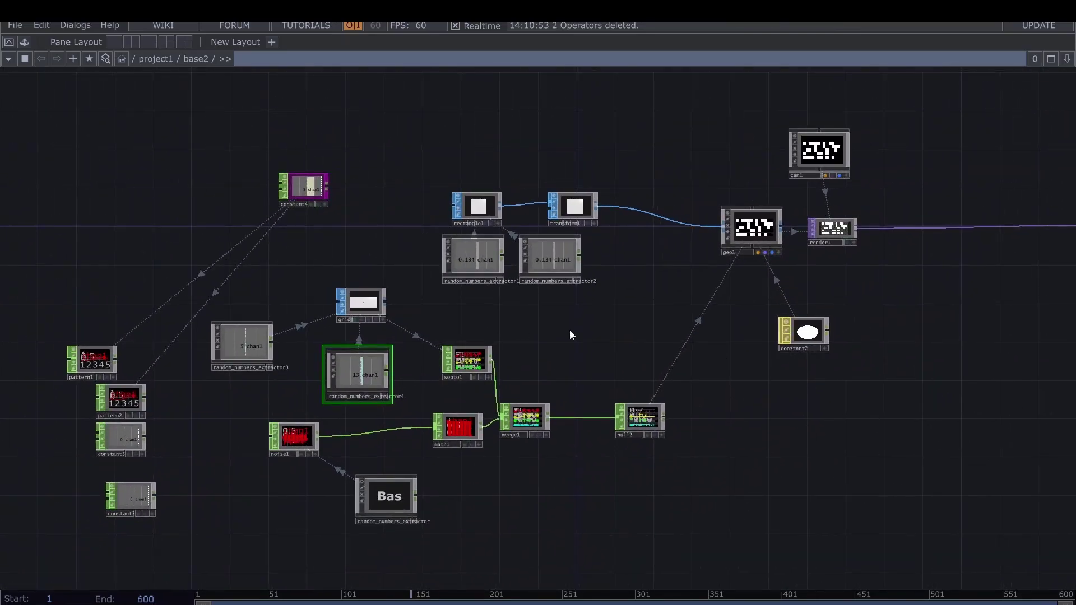
scroll(688, 295, "up", 5)
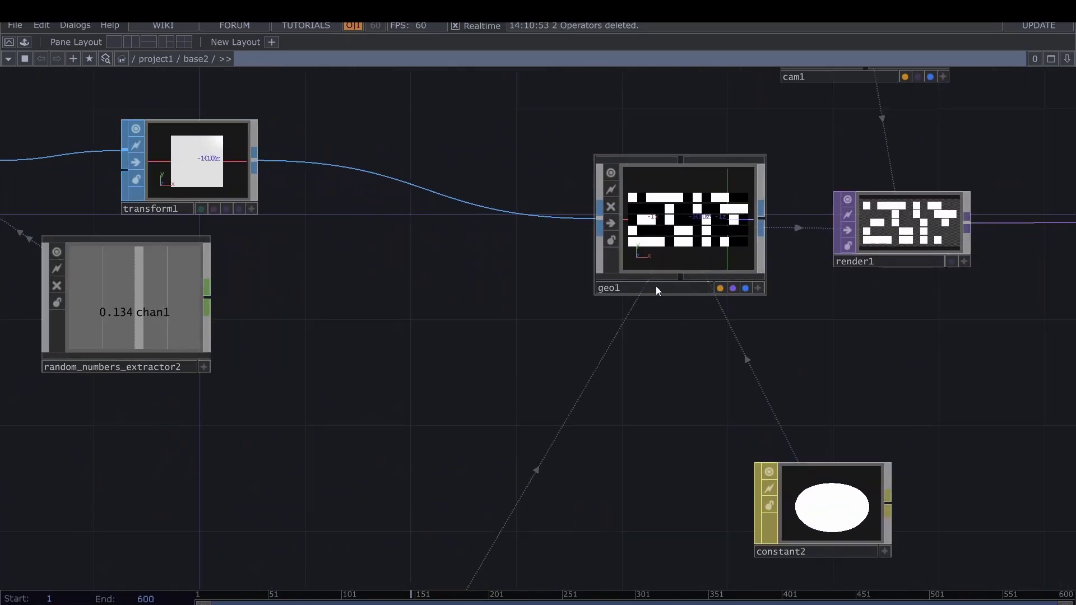
left_click_drag(605, 352, 947, 316)
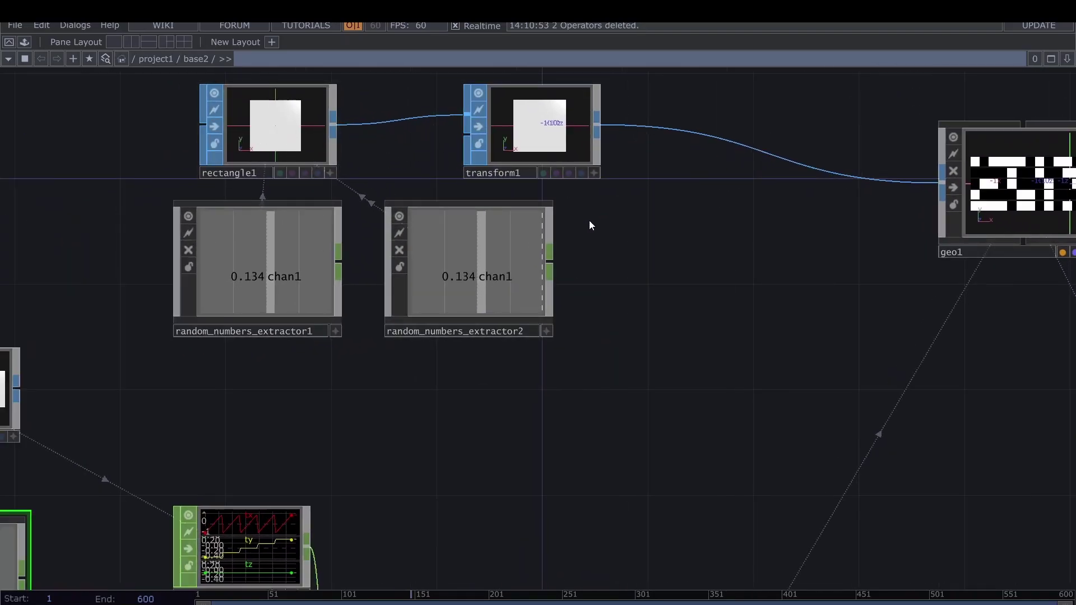
scroll(744, 310, "down", 4)
left_click_drag(464, 338, 507, 268)
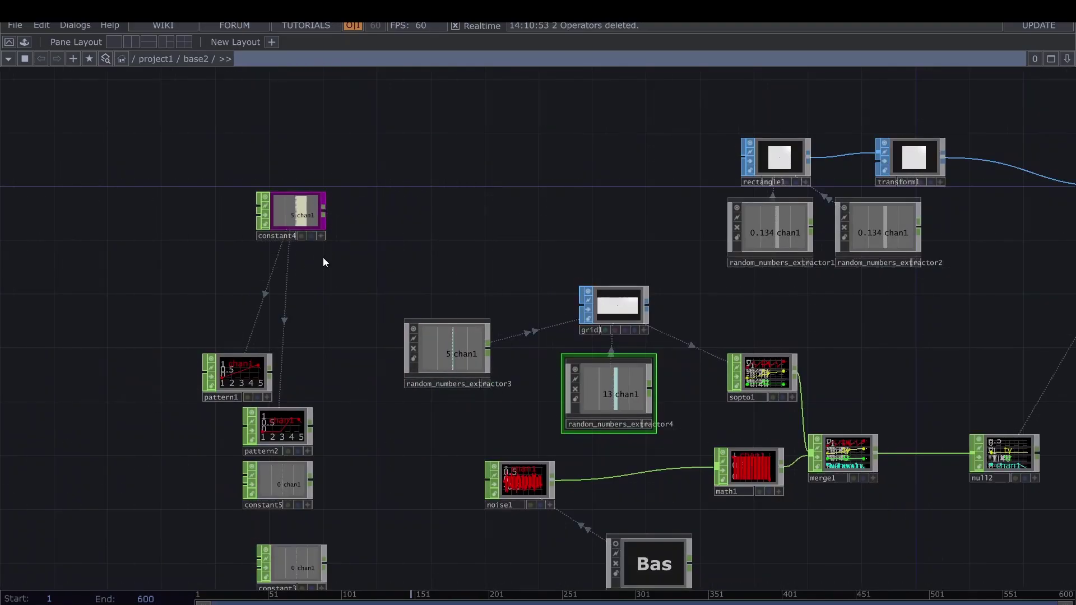
scroll(323, 261, "down", 3)
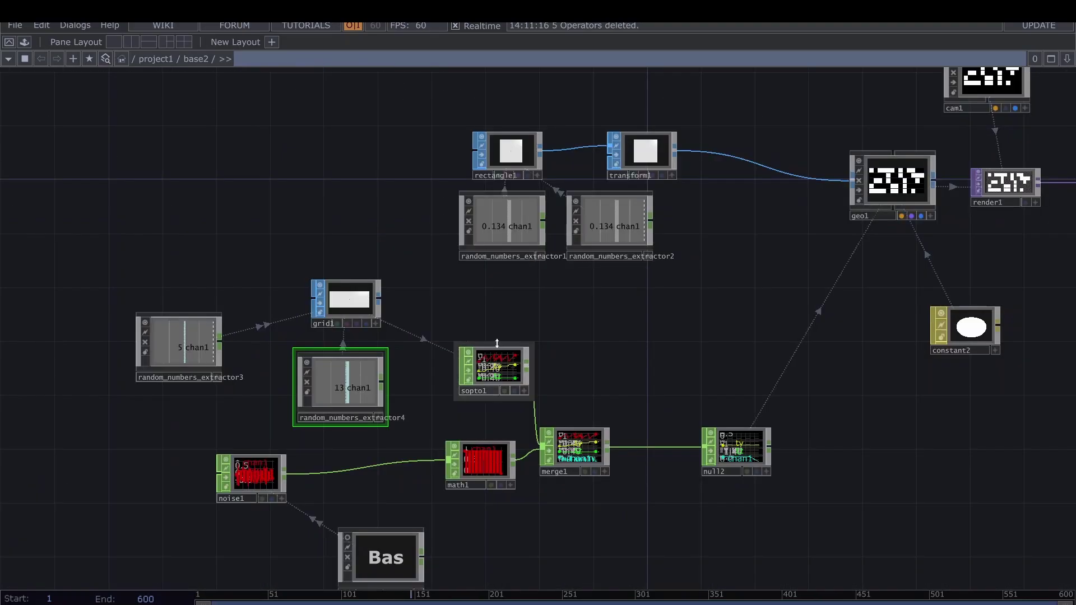
scroll(347, 300, "up", 4)
Show grid1's Rows/Columns parameters and return grid1 to its normal node display.
left_click(347, 299)
left_click_drag(311, 206, 350, 206)
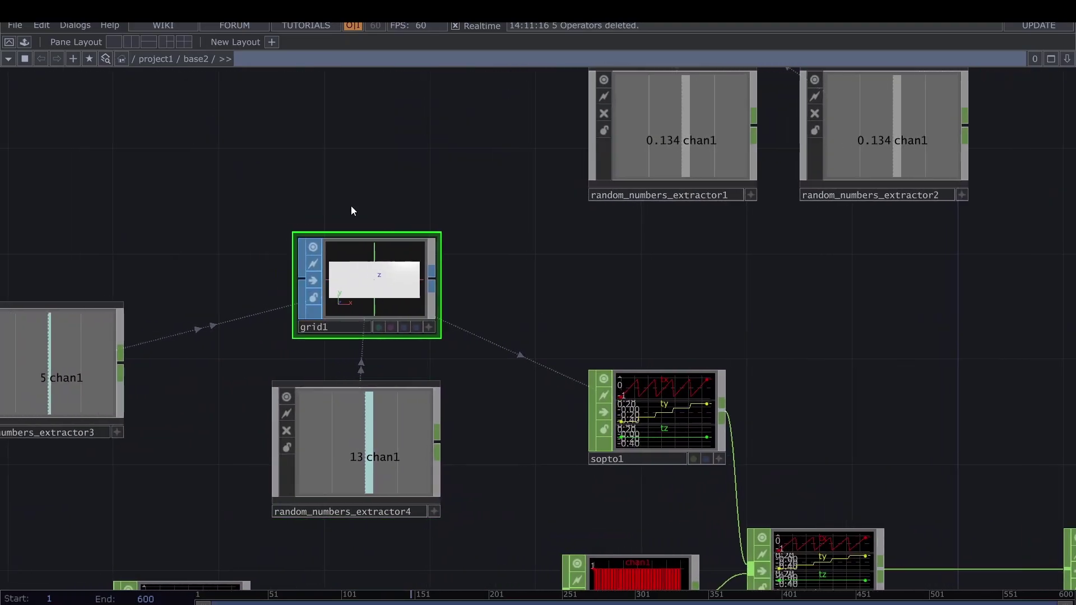
key("p")
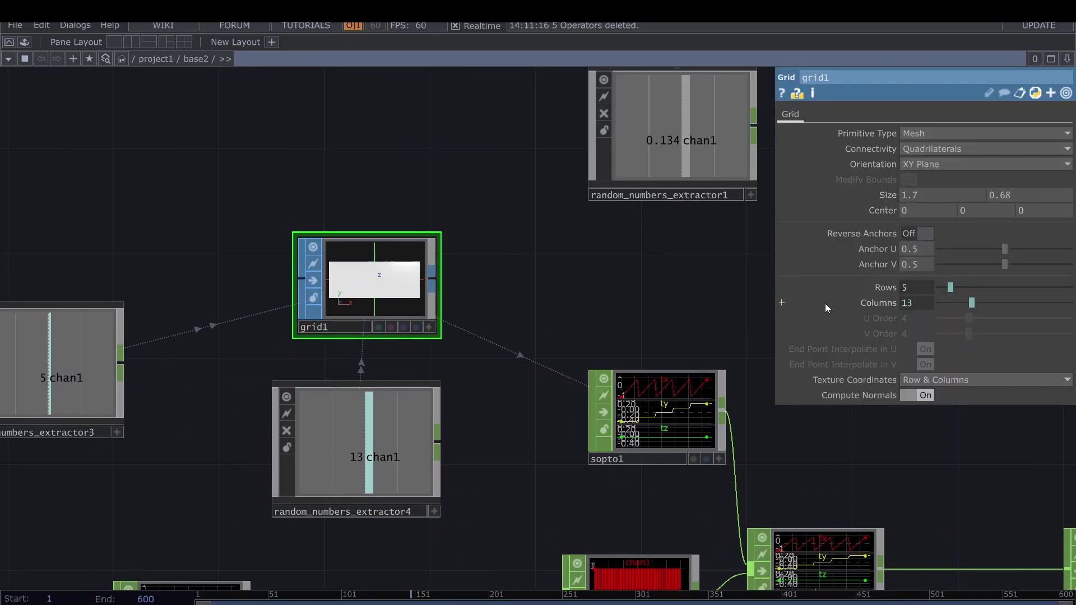
left_click_drag(597, 306, 695, 258)
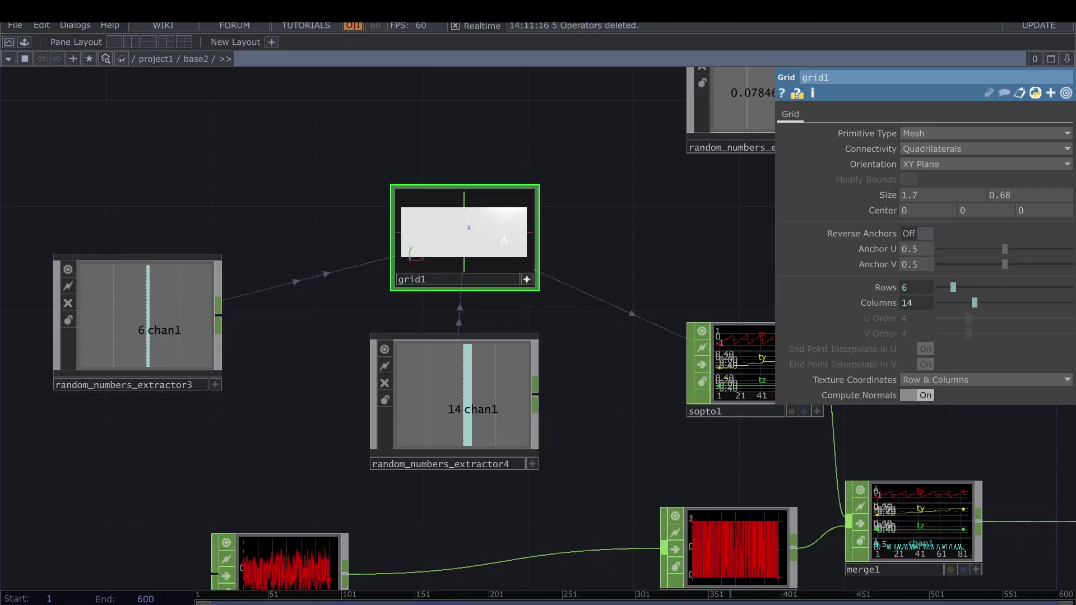
left_click(527, 279)
Select rectangle1 to watch its random Size beside geo1's shifting black-and-white pattern.
scroll(479, 219, "up", 5)
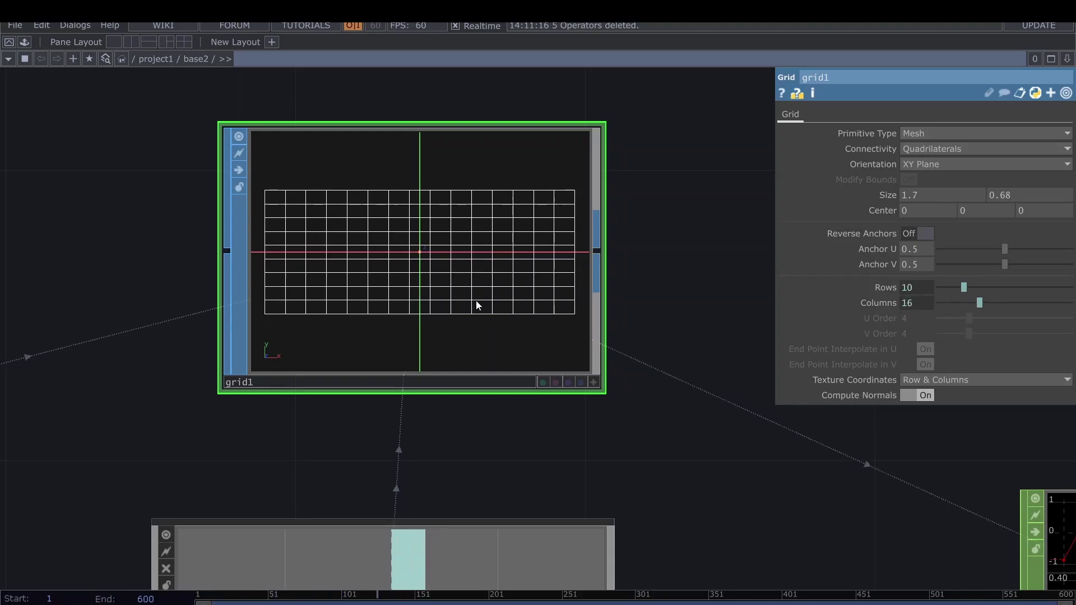
scroll(476, 300, "down", 5)
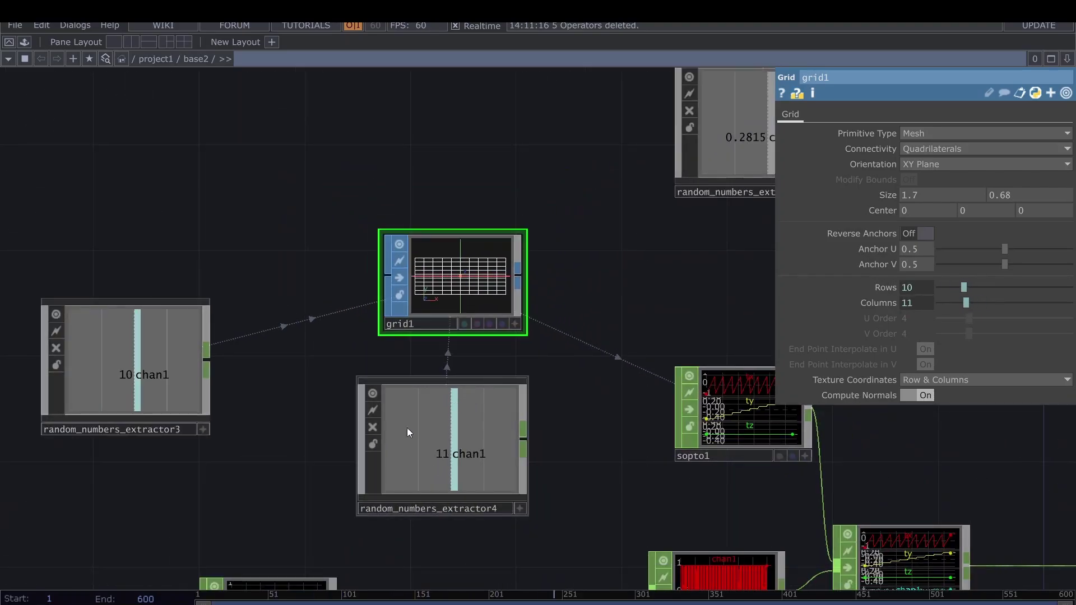
left_click_drag(546, 301, 382, 347)
scroll(381, 348, "down", 5)
left_click_drag(592, 362, 551, 387)
scroll(437, 247, "up", 3)
left_click(420, 219)
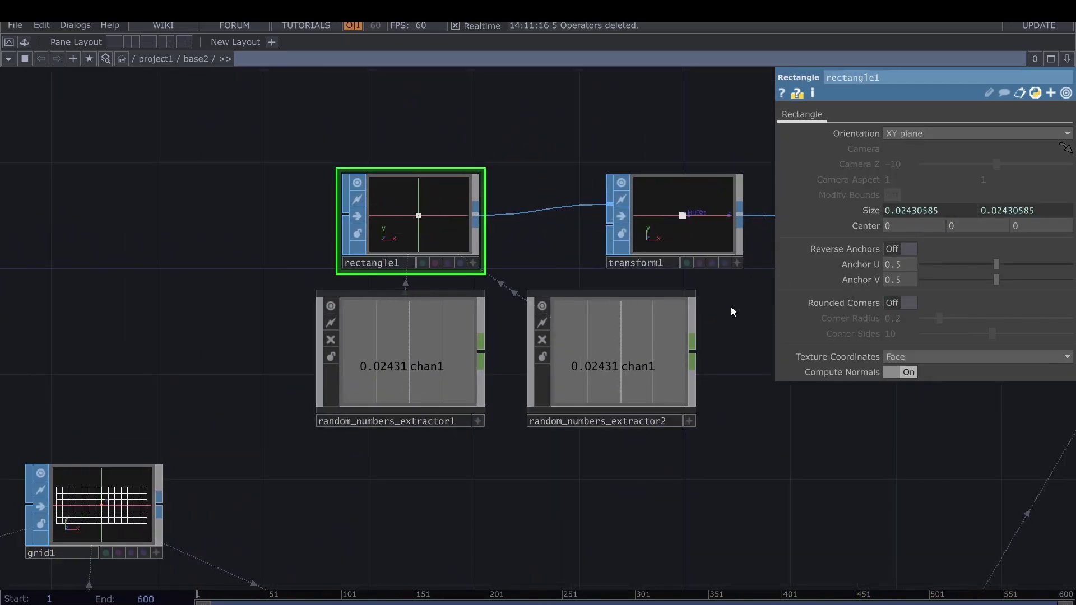
scroll(745, 415, "down", 5)
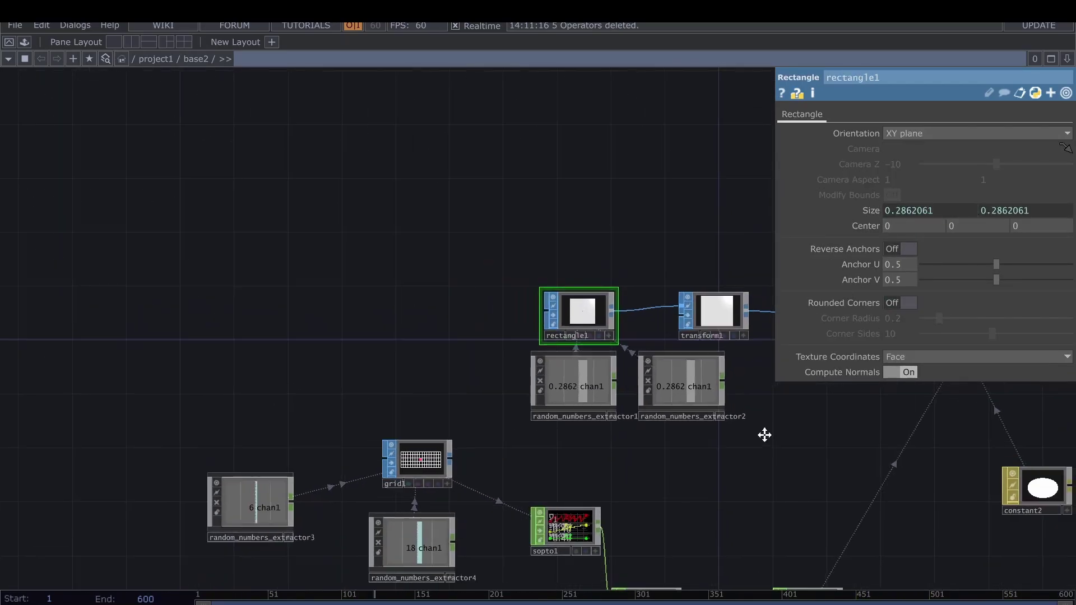
left_click_drag(701, 424, 232, 334)
scroll(459, 255, "up", 3)
scroll(535, 280, "up", 3)
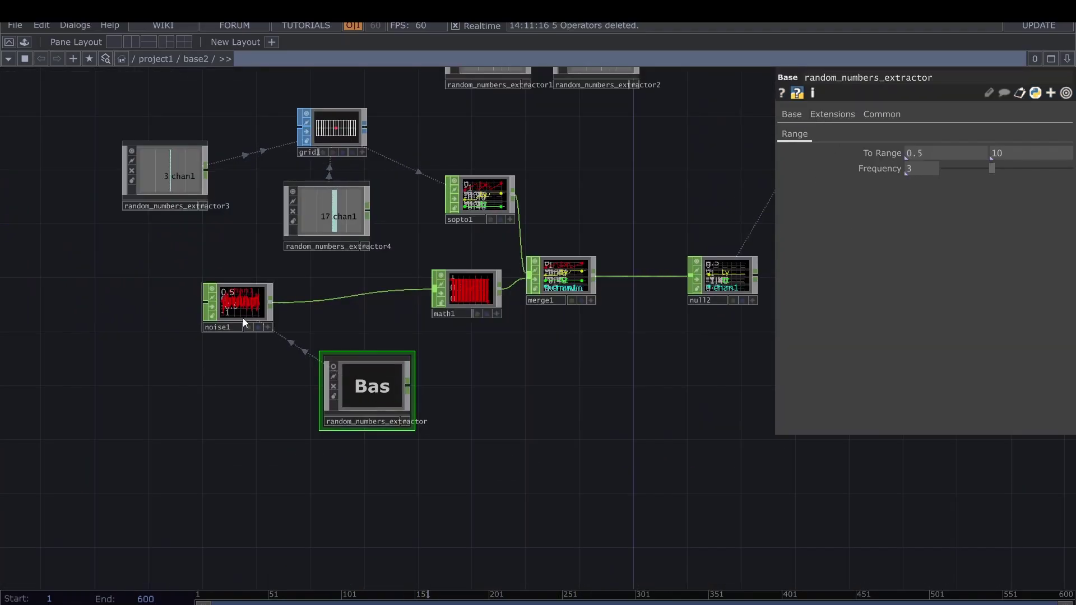
Select noise1 to view its Seed, then enlarge geo1's viewer.
scroll(240, 306, "up", 3)
left_click(238, 301)
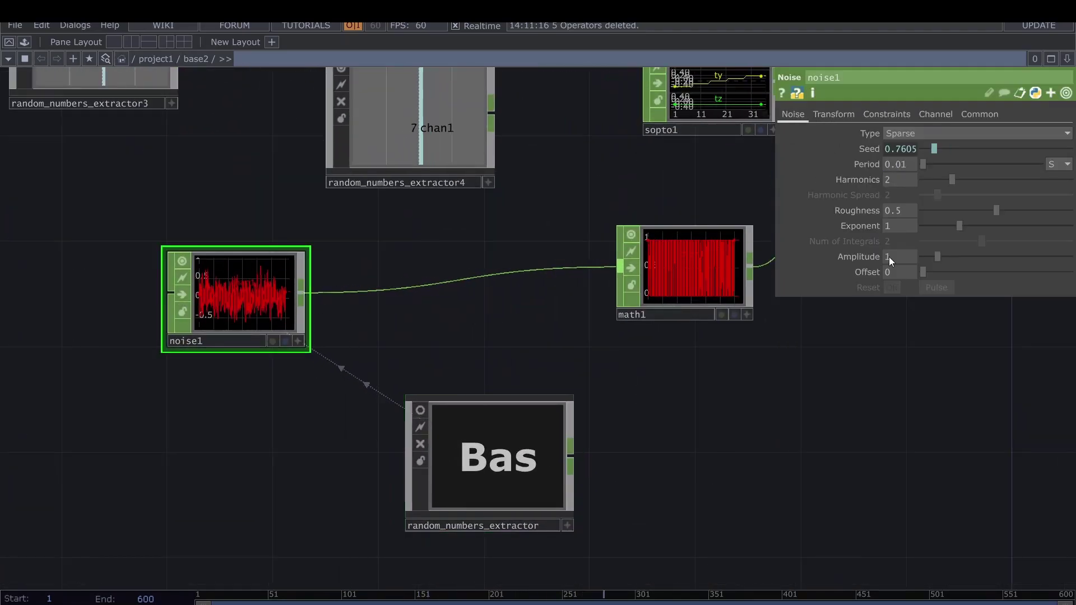
scroll(577, 487, "down", 5)
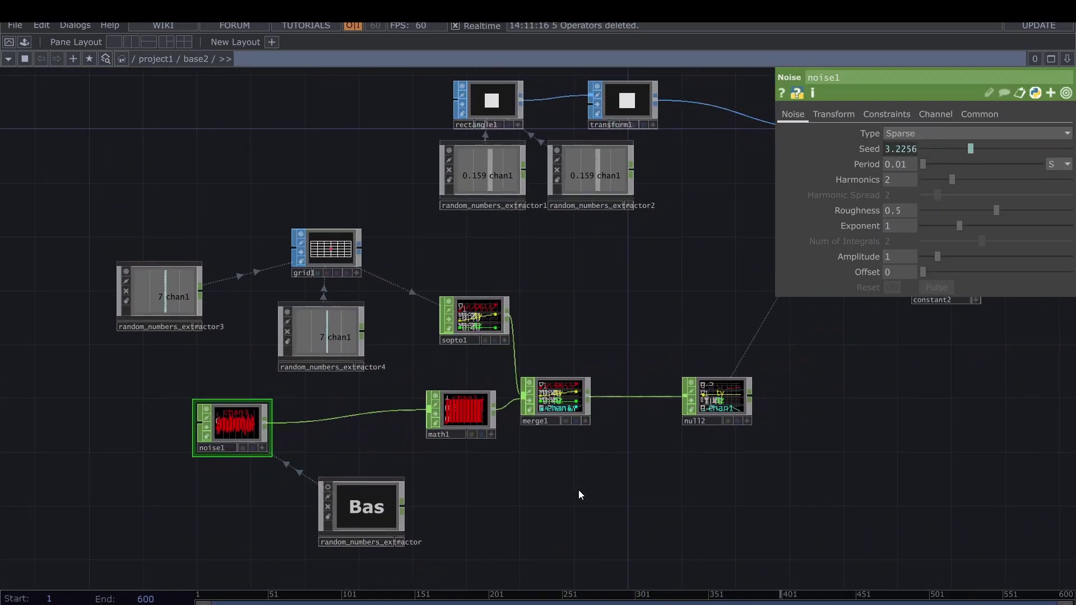
left_click_drag(640, 272, 462, 337)
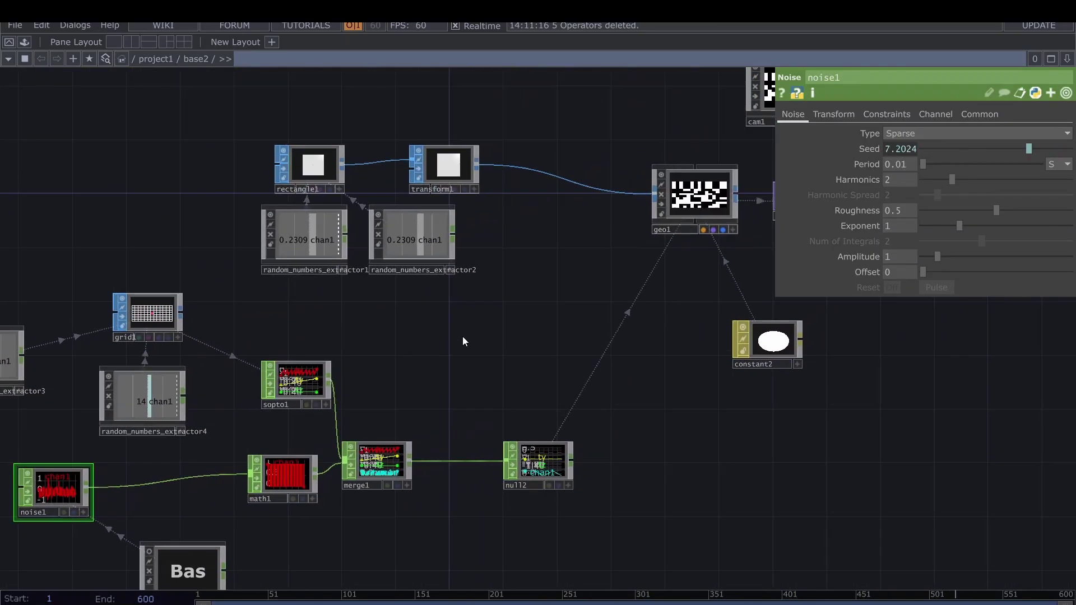
left_click_drag(637, 277, 476, 338)
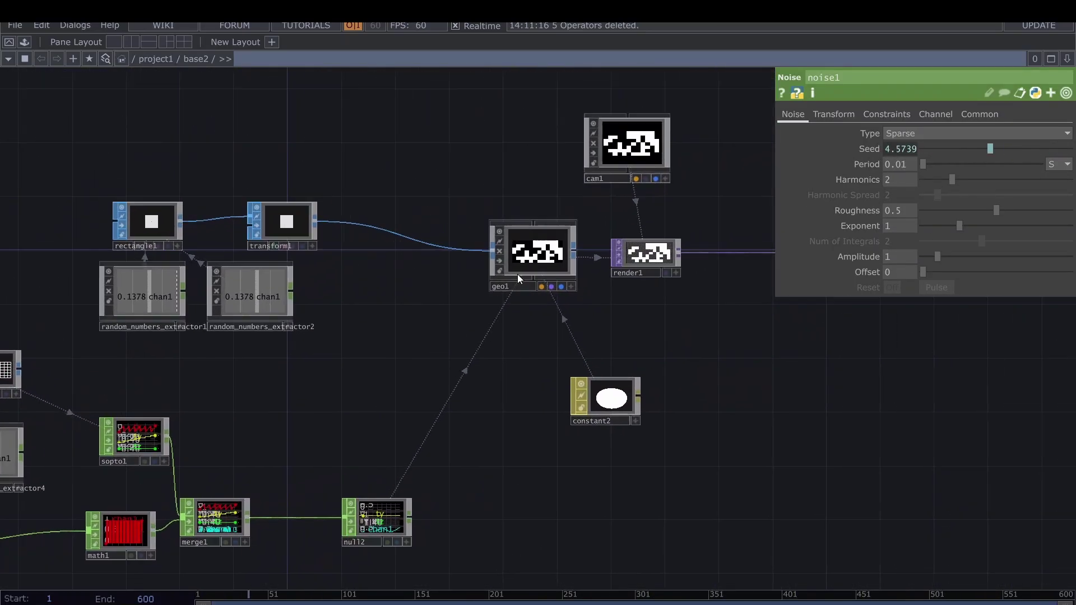
scroll(516, 274, "up", 8)
left_click_drag(313, 399, 214, 489)
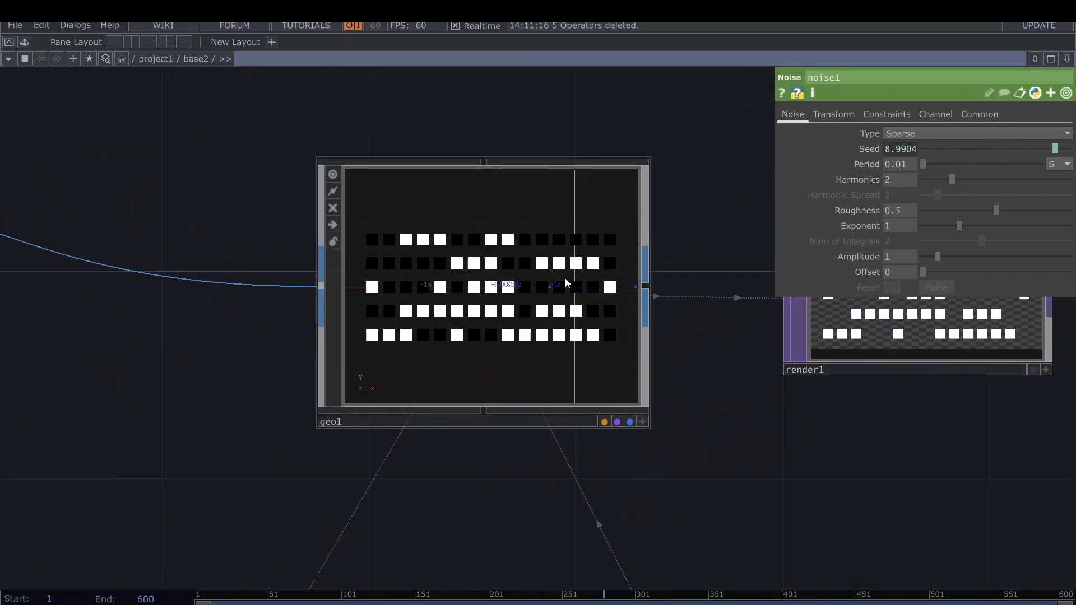
scroll(564, 278, "up", 3)
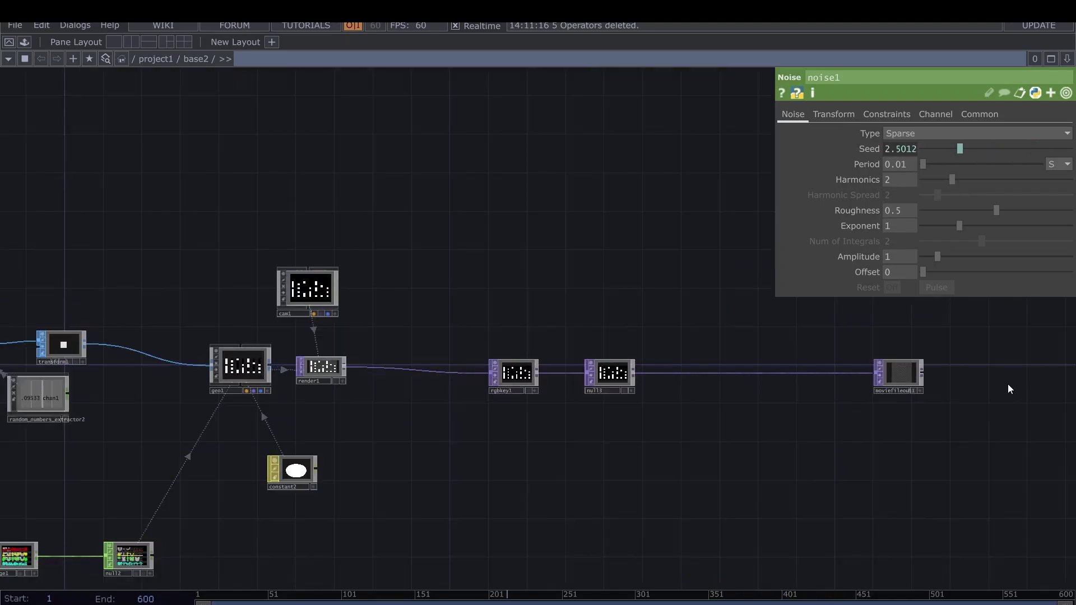
Move moviefileout1 beside null3 and display null3's output as the network background.
left_click_drag(897, 377, 695, 379)
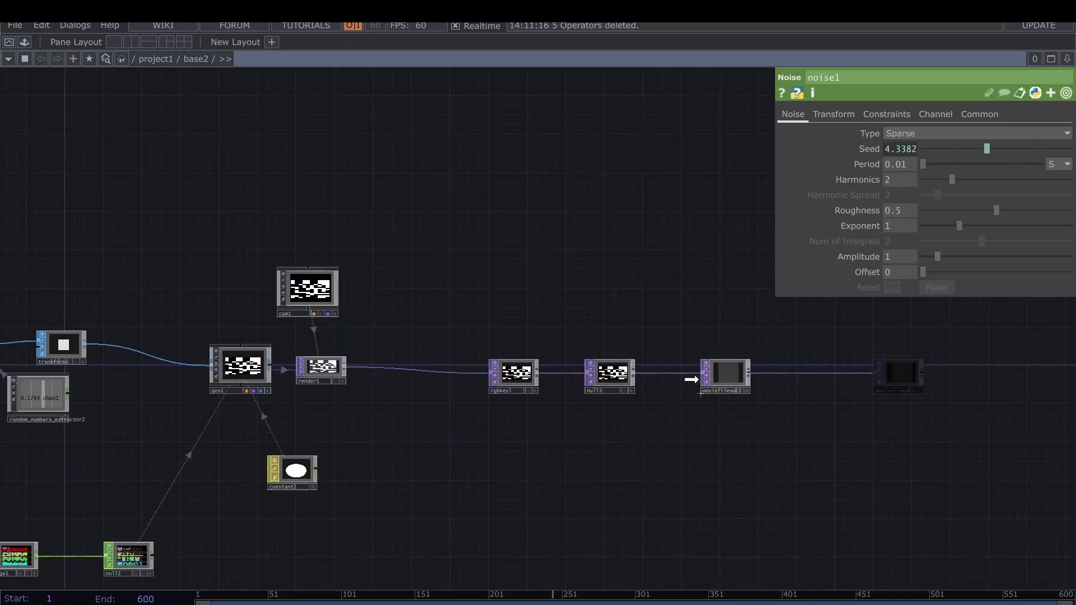
left_click(624, 391)
key("h")
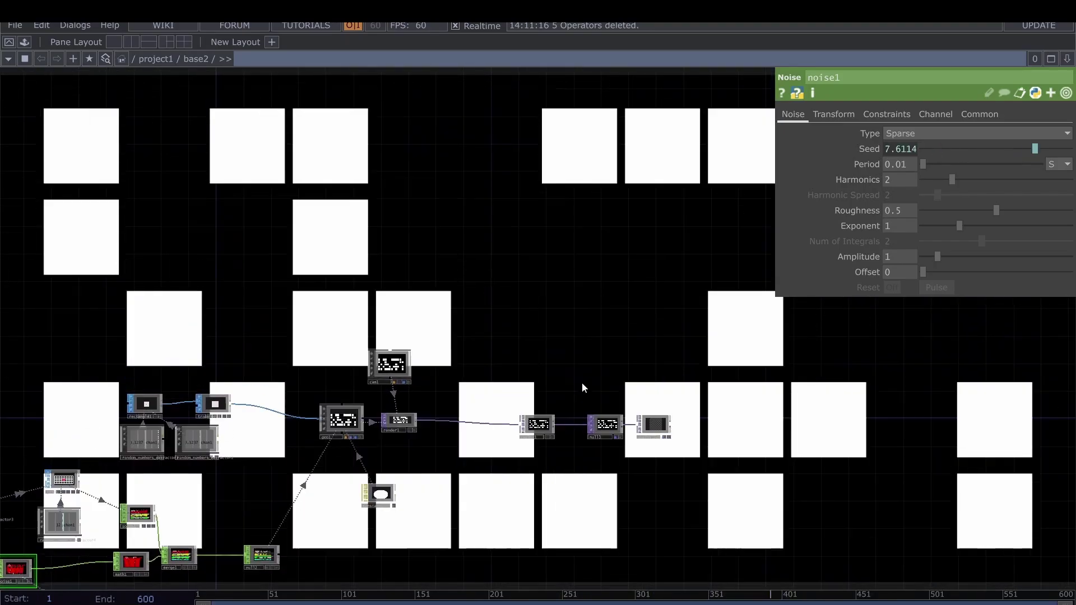
left_click_drag(119, 485, 463, 399)
scroll(462, 399, "up", 5)
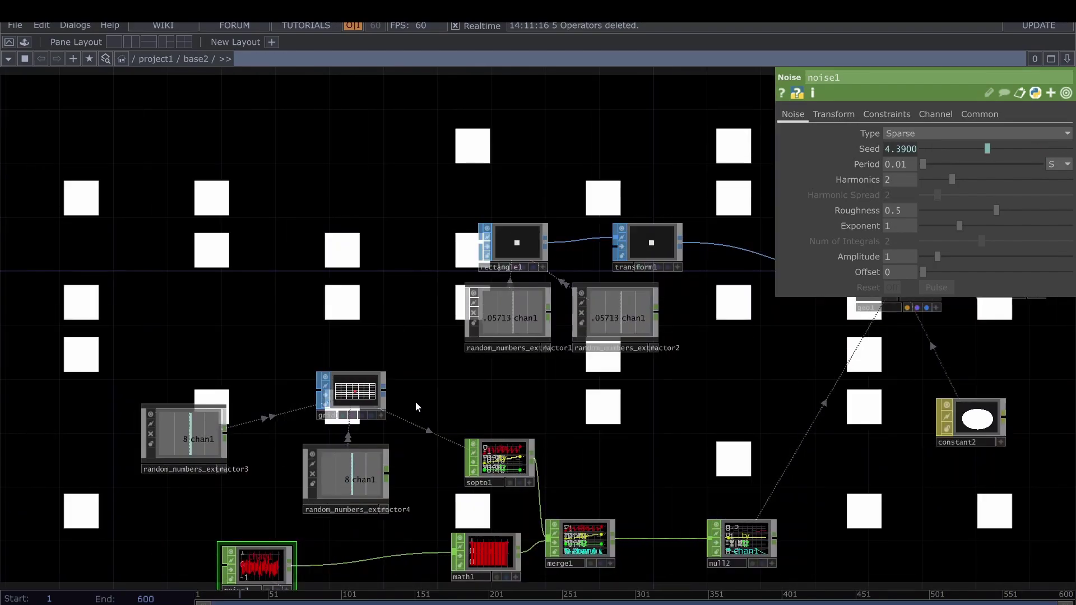
Toggle random_numbers_extractor4's Auto off and back on, leaving it On.
left_click(370, 482)
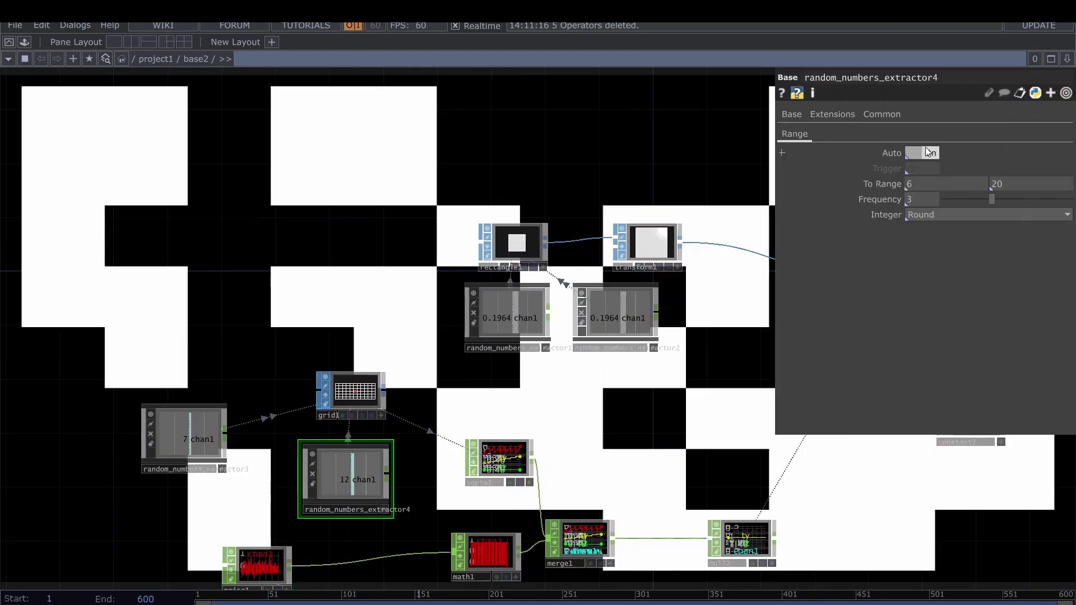
left_click(919, 153)
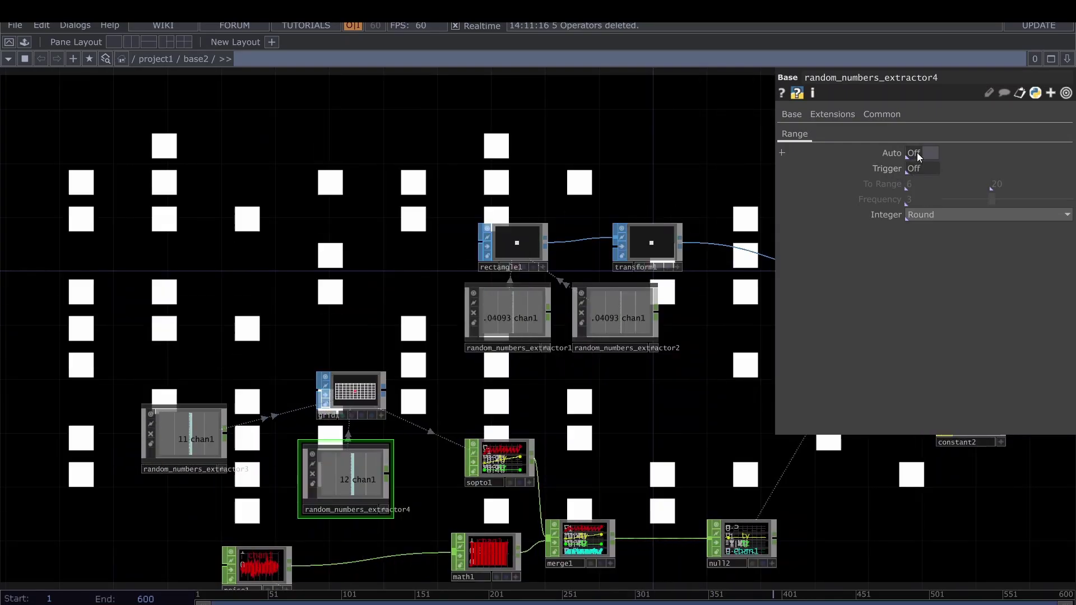
left_click(920, 153)
scroll(548, 499, "down", 3)
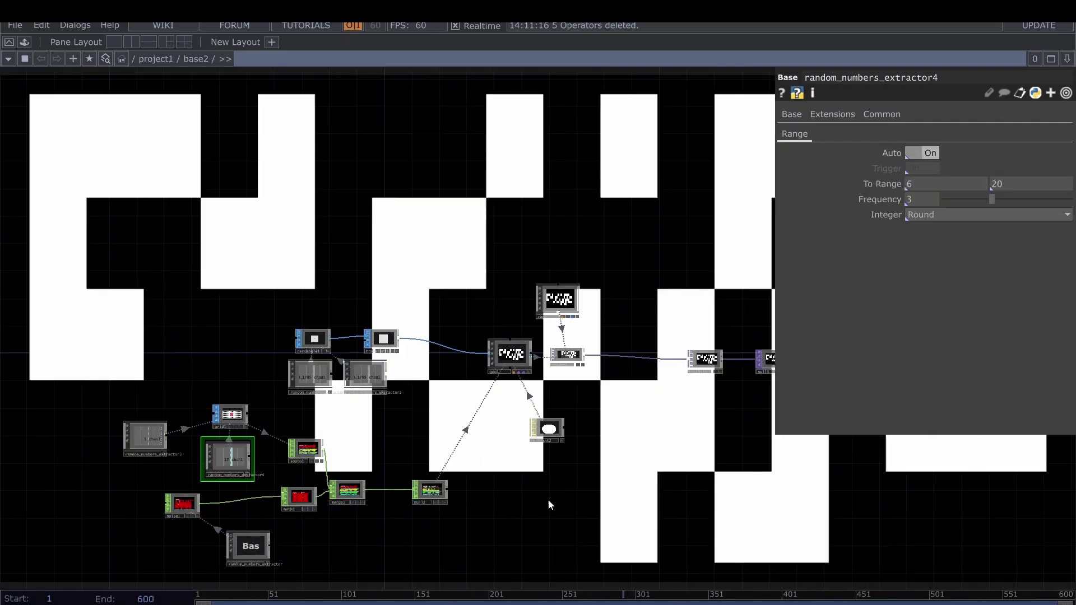
left_click_drag(549, 500, 481, 468)
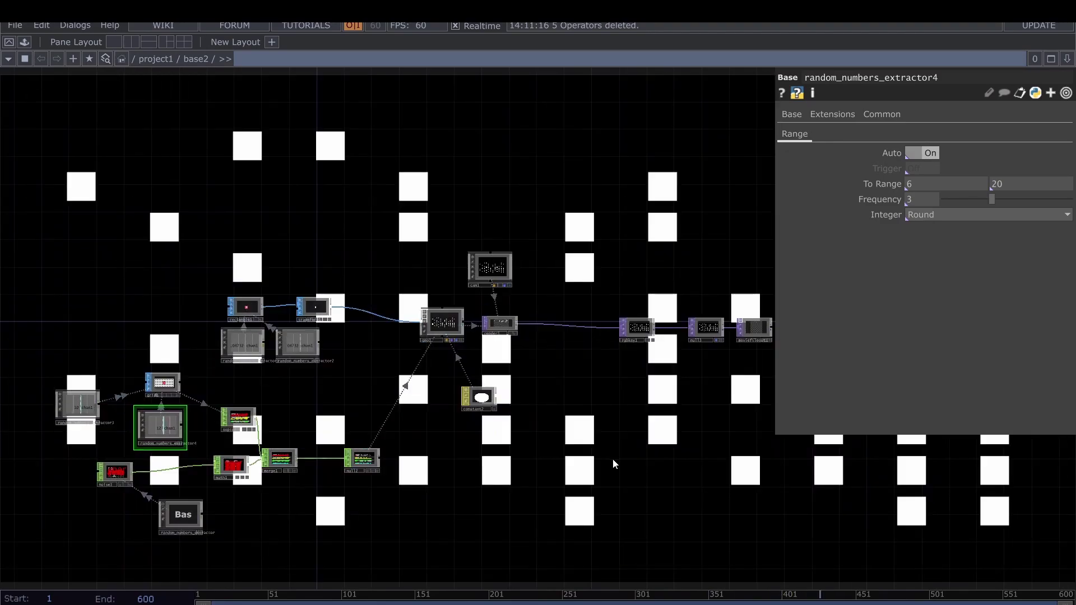
left_click_drag(686, 377, 599, 398)
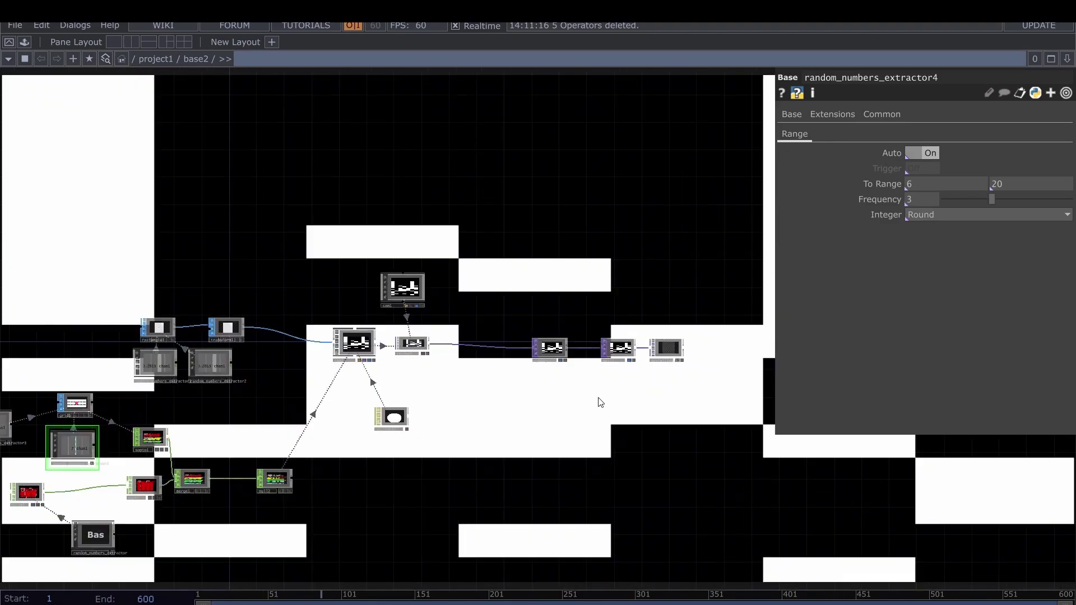